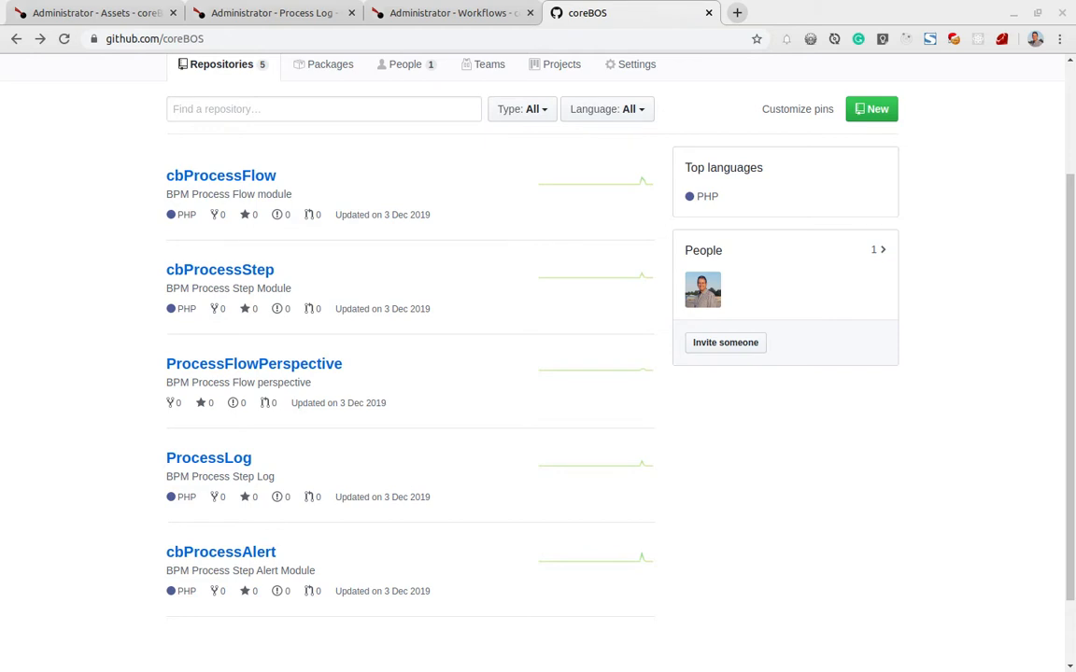
# Switch to the coreBOS asset record AST-000002 and review its Status field and Push Along Flow diagram.
pyautogui.click(75, 9)
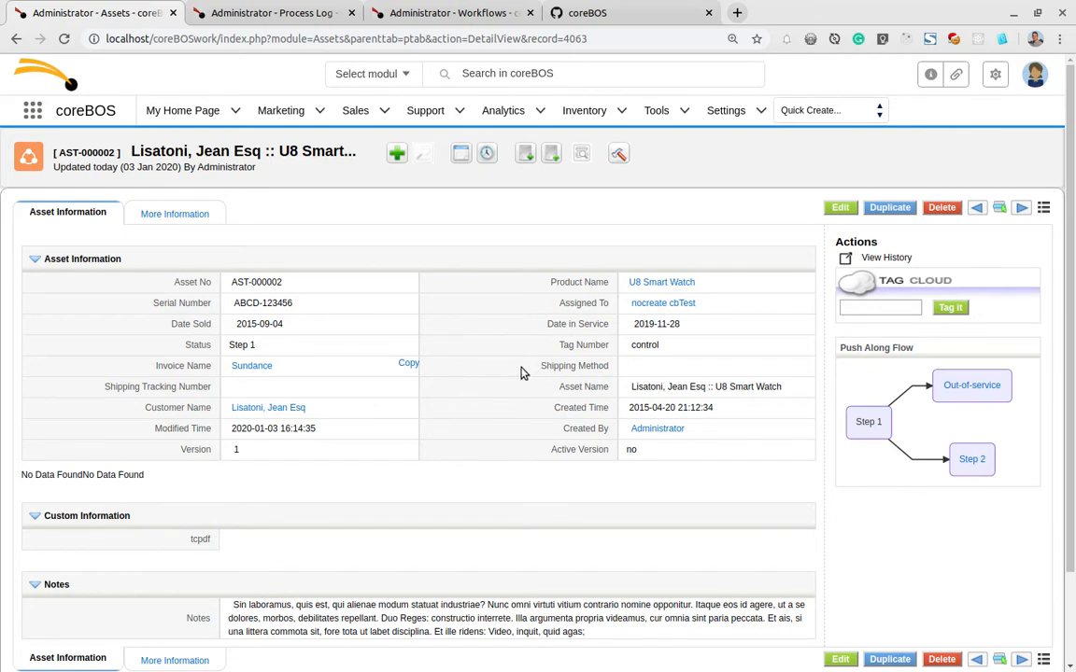
pyautogui.moveTo(282, 114)
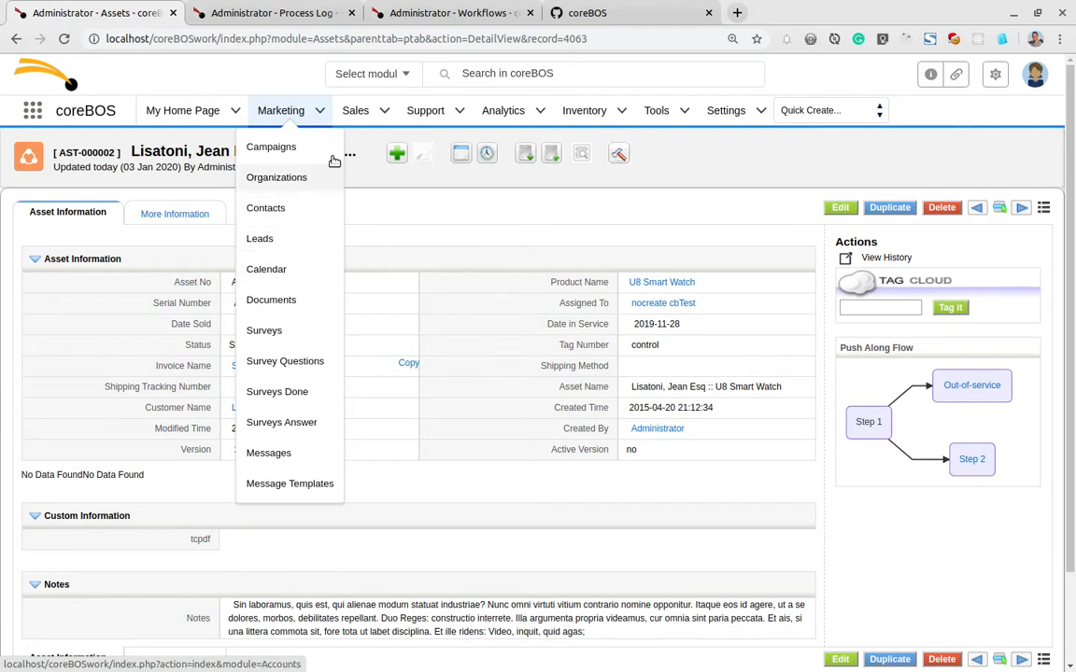
pyautogui.moveTo(347, 131)
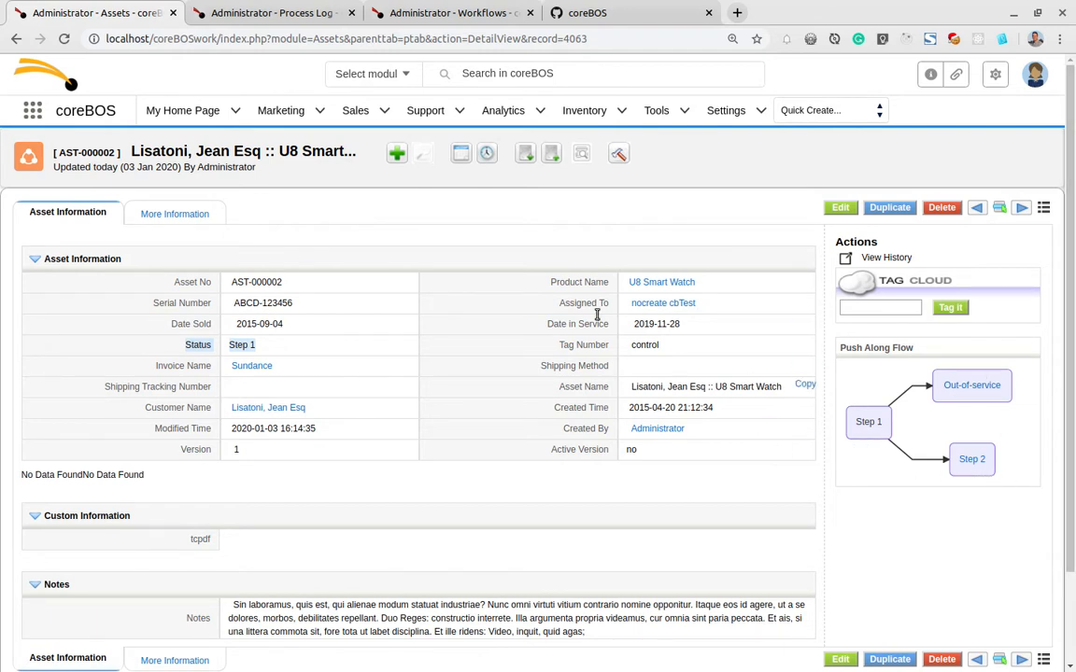
# Switch back to the coreBOS organization on GitHub and open the ProcessFlowPerspective repository to look over its files.
pyautogui.click(576, 7)
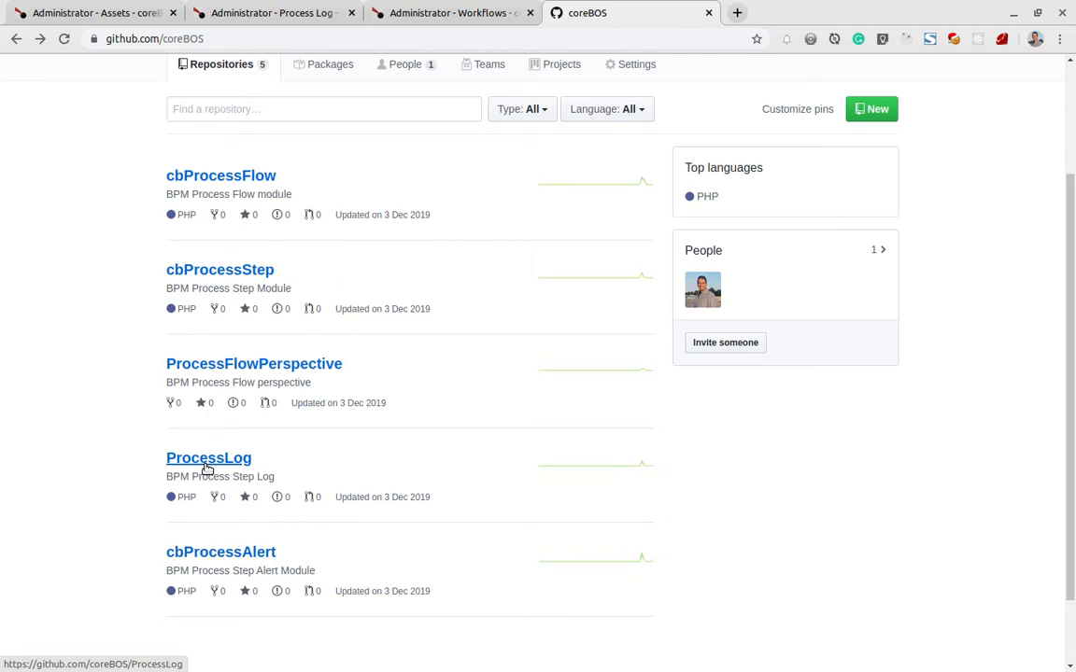
pyautogui.click(224, 367)
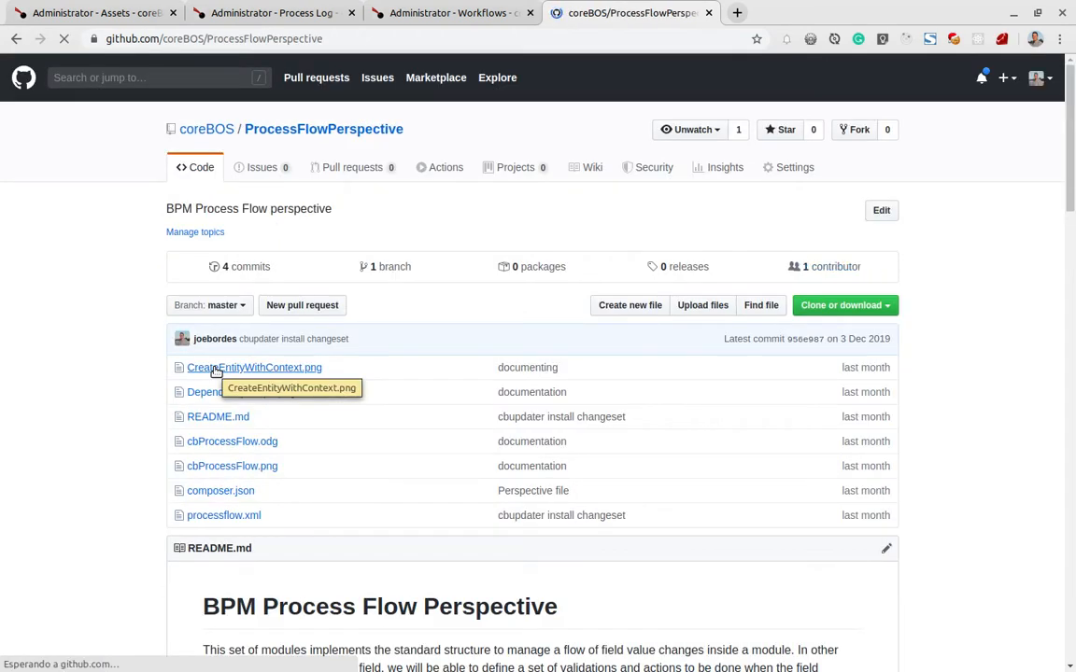
pyautogui.scroll(-2, 156, 424)
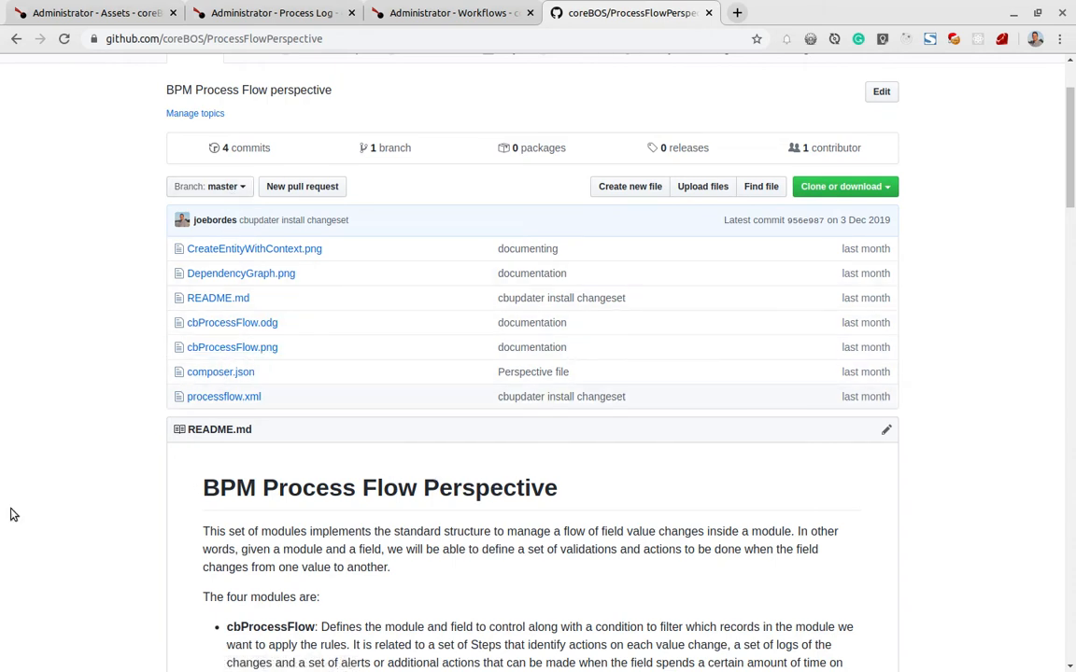
pyautogui.scroll(-3, 47, 504)
pyautogui.scroll(3, 52, 507)
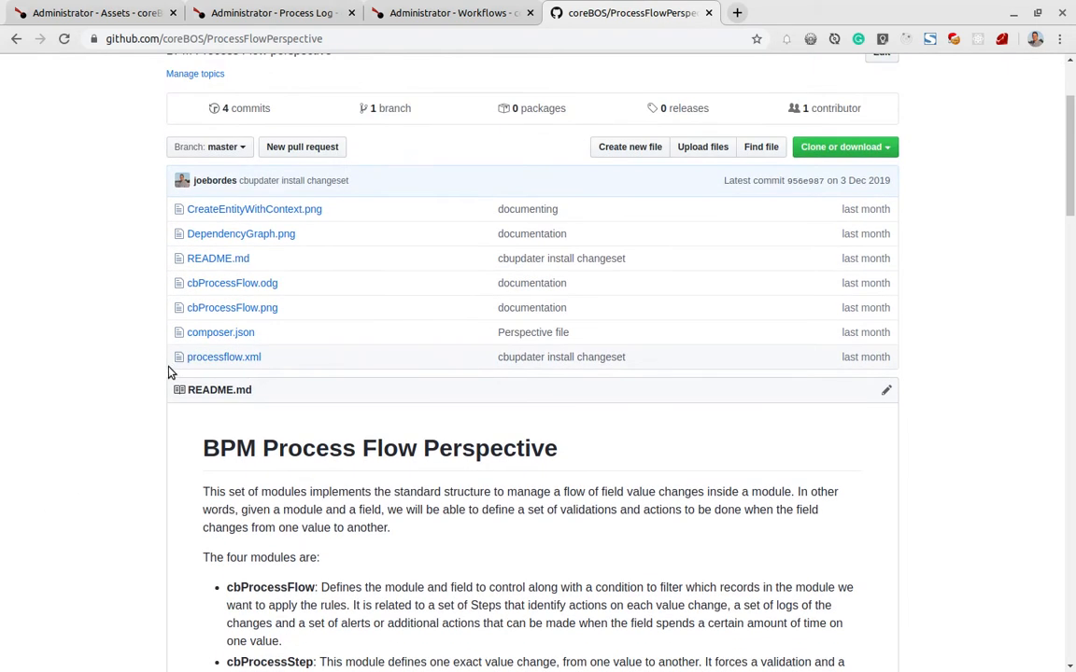
# Examine the repositories, requirements and scripts in composer.json, and return to the repository's main page.
pyautogui.click(228, 333)
pyautogui.scroll(-3, 252, 373)
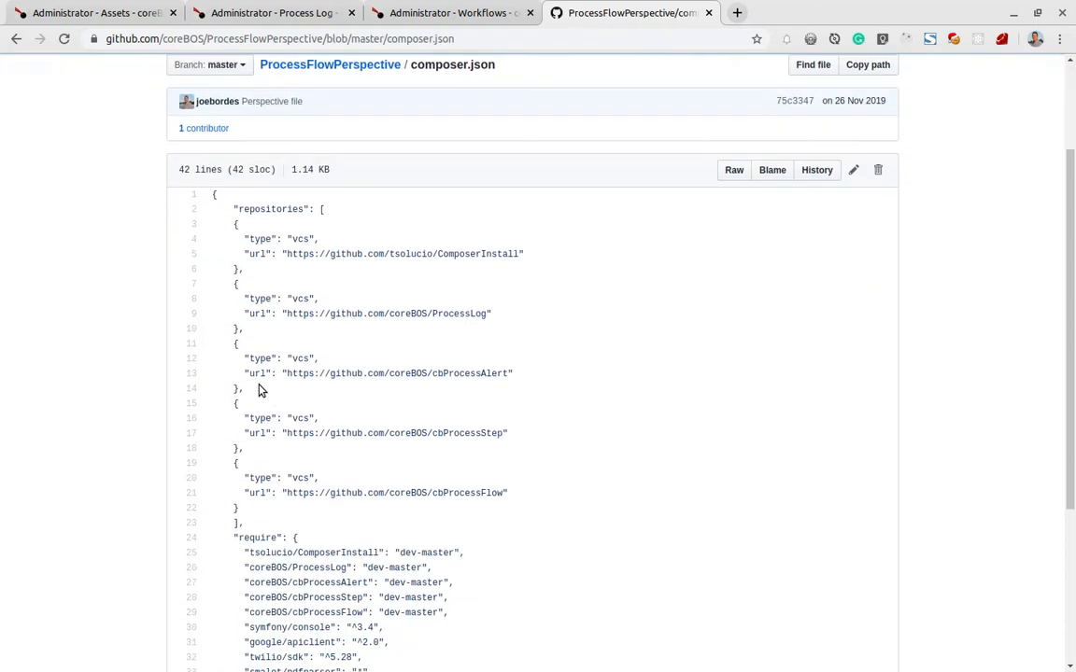
pyautogui.scroll(-3, 383, 519)
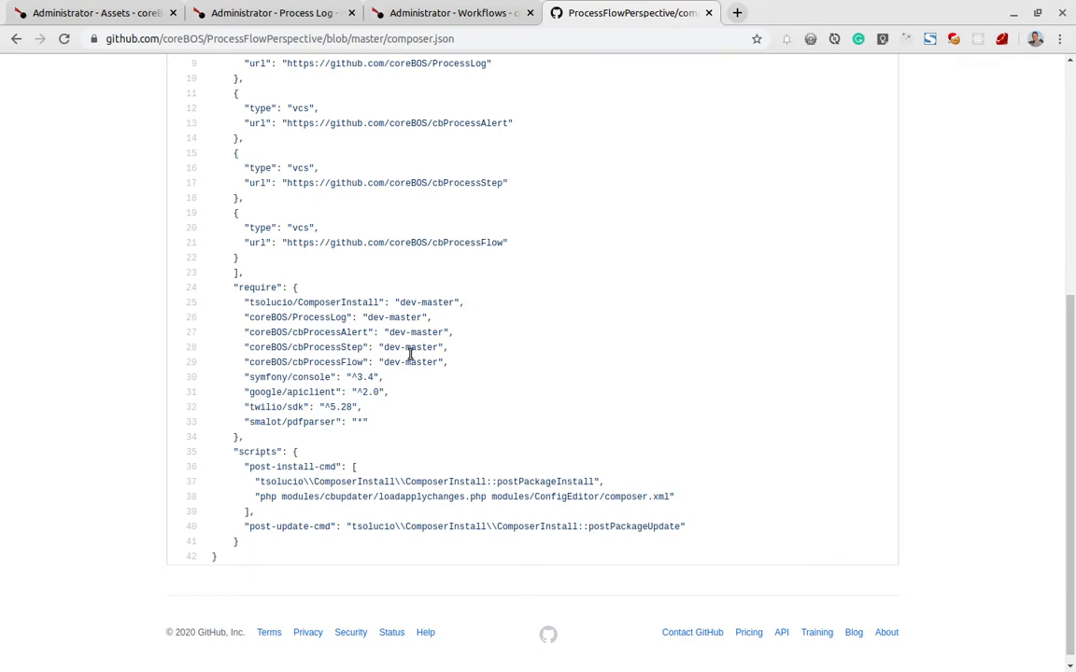
pyautogui.click(16, 39)
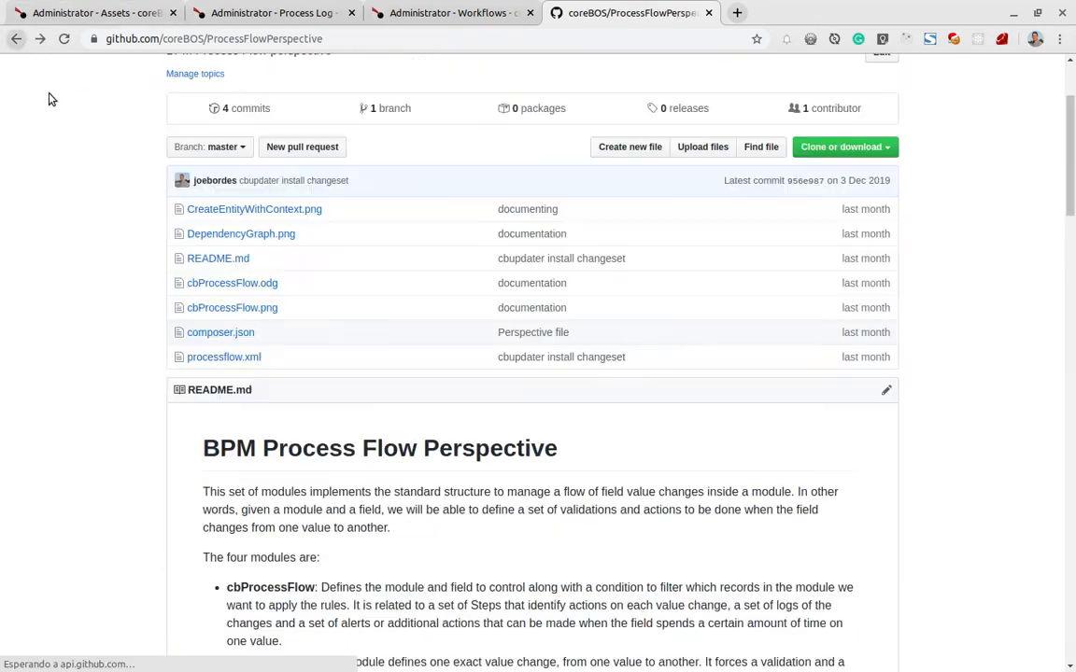
# Read the README from the four module descriptions through Dependency Graph Maps, Alerting Procedure and Workflow Context Variables to Future Enhancements.
pyautogui.scroll(-3, 234, 457)
pyautogui.scroll(-3, 240, 476)
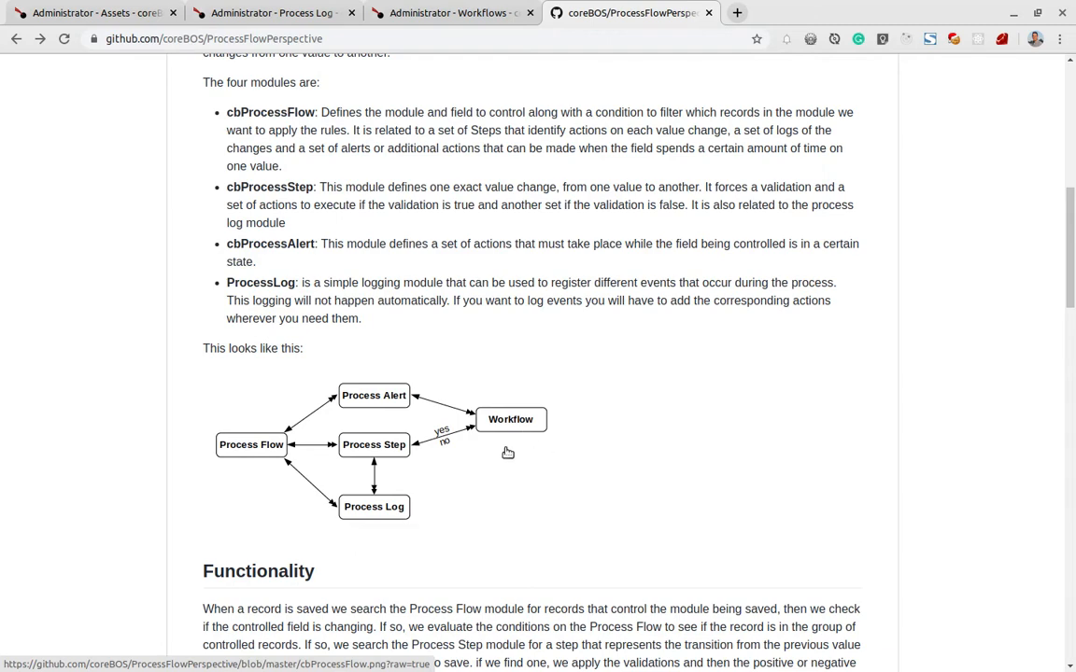
pyautogui.scroll(-5, 506, 440)
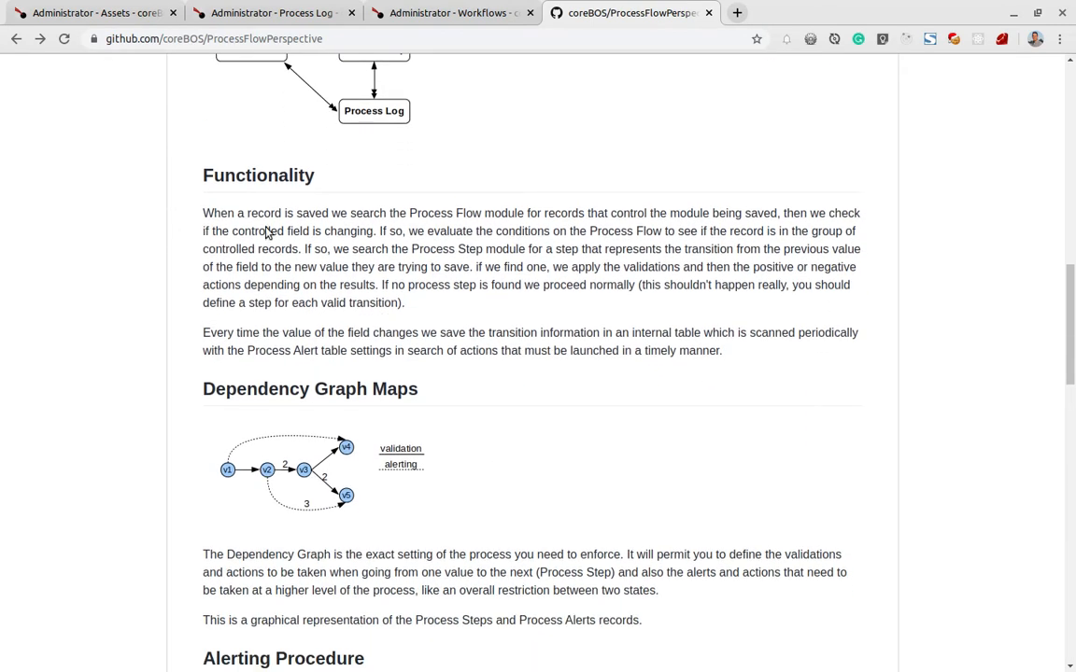
pyautogui.scroll(-1, 295, 570)
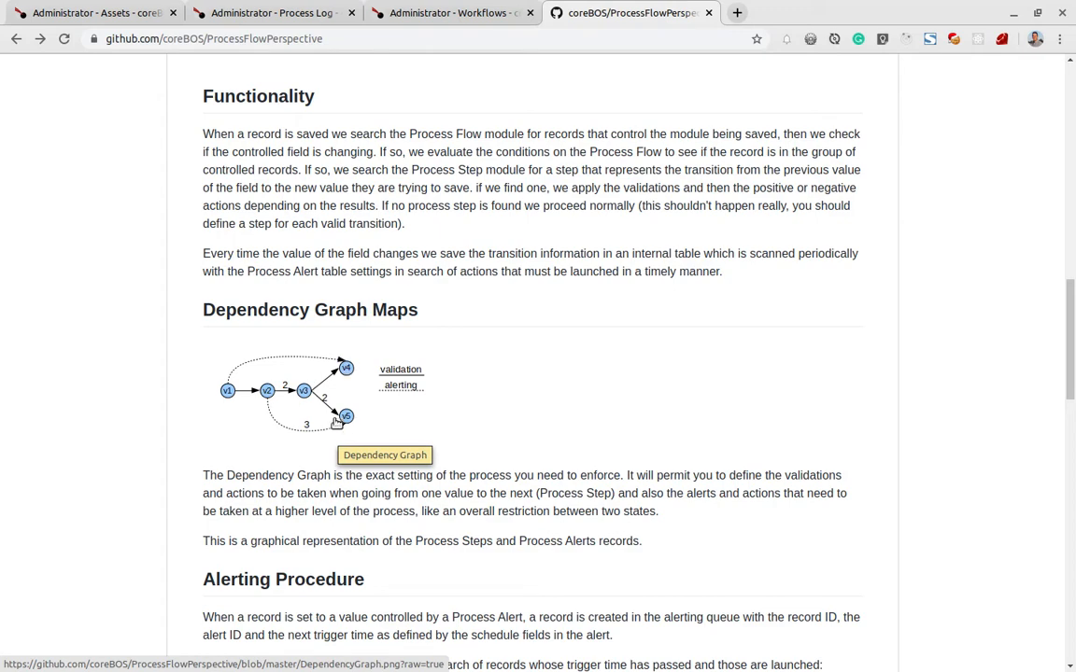
pyautogui.scroll(-4, 422, 522)
pyautogui.scroll(-5, 417, 530)
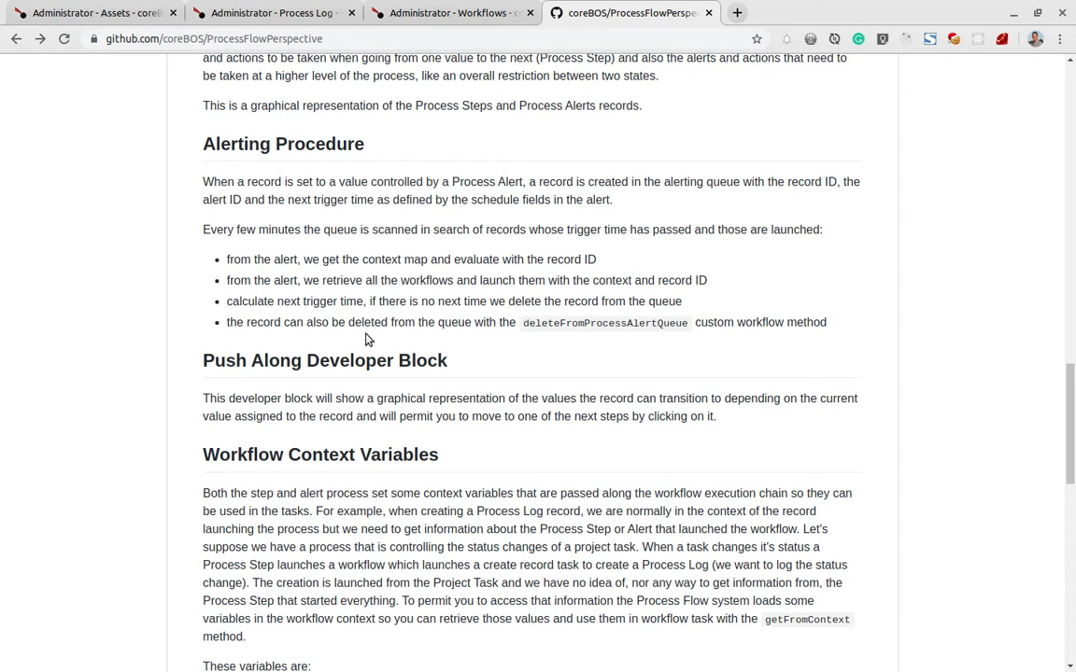
pyautogui.scroll(-3, 367, 338)
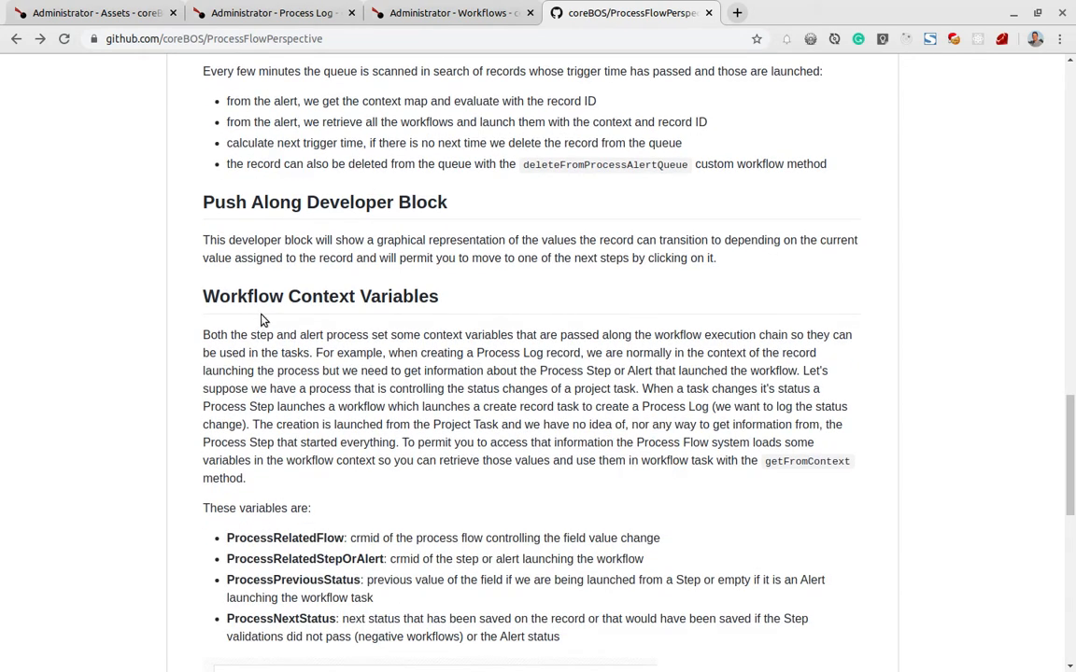
pyautogui.scroll(-3, 280, 320)
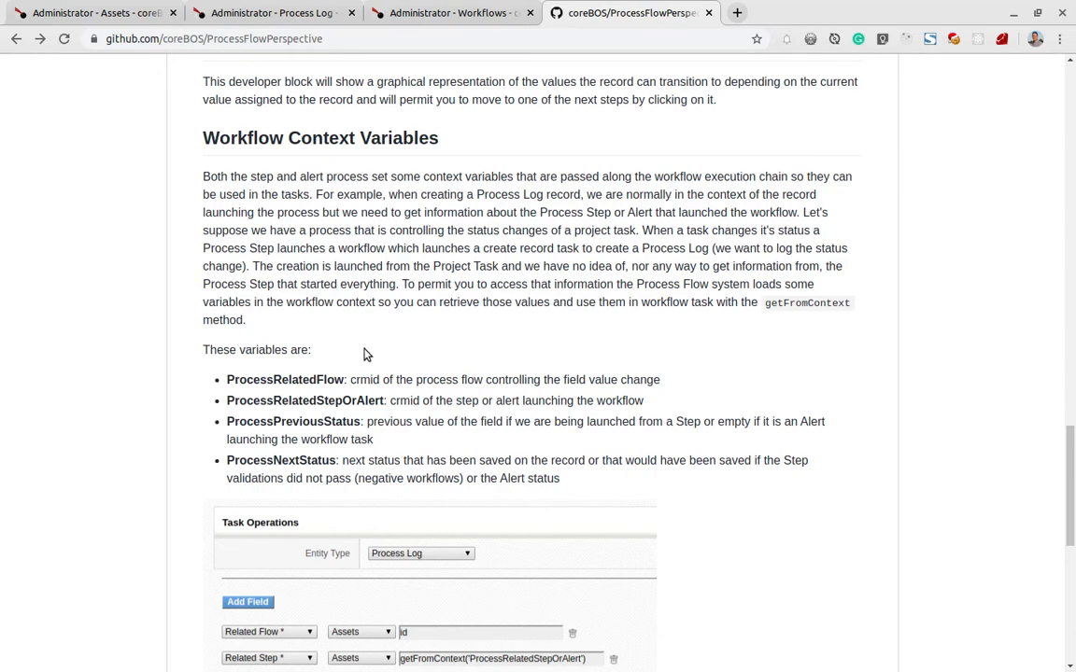
pyautogui.scroll(-3, 196, 552)
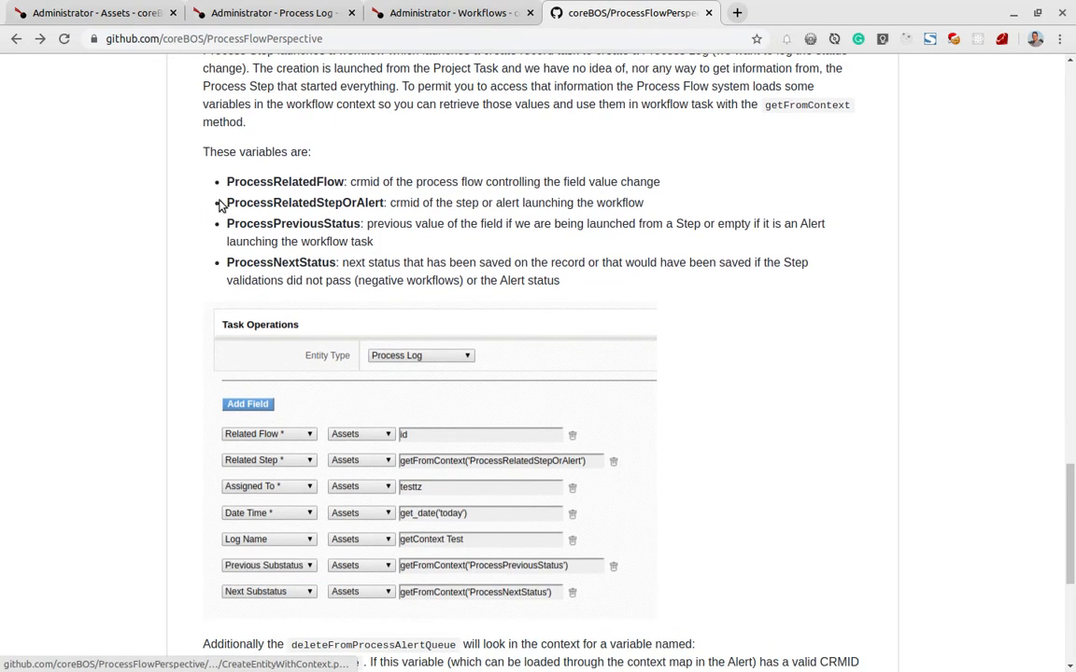
pyautogui.scroll(-1, 323, 493)
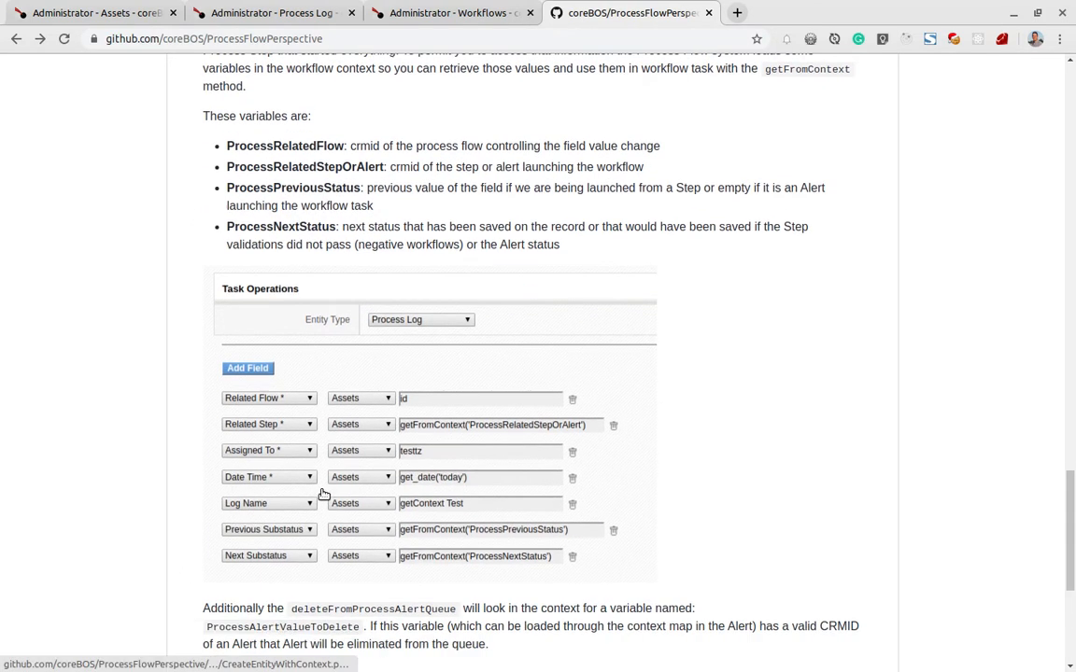
pyautogui.scroll(-6, 322, 493)
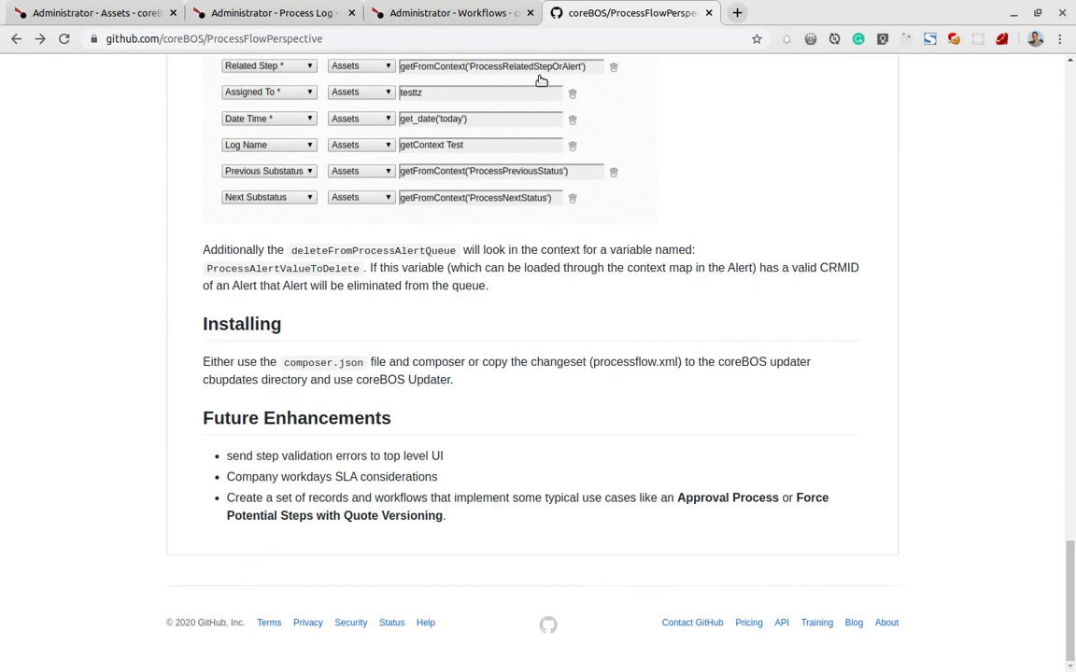
# Switch to the coreBOS process log record bpmlog-000000002 and open the list of all Process Log records.
pyautogui.click(280, 13)
pyautogui.moveTo(649, 120)
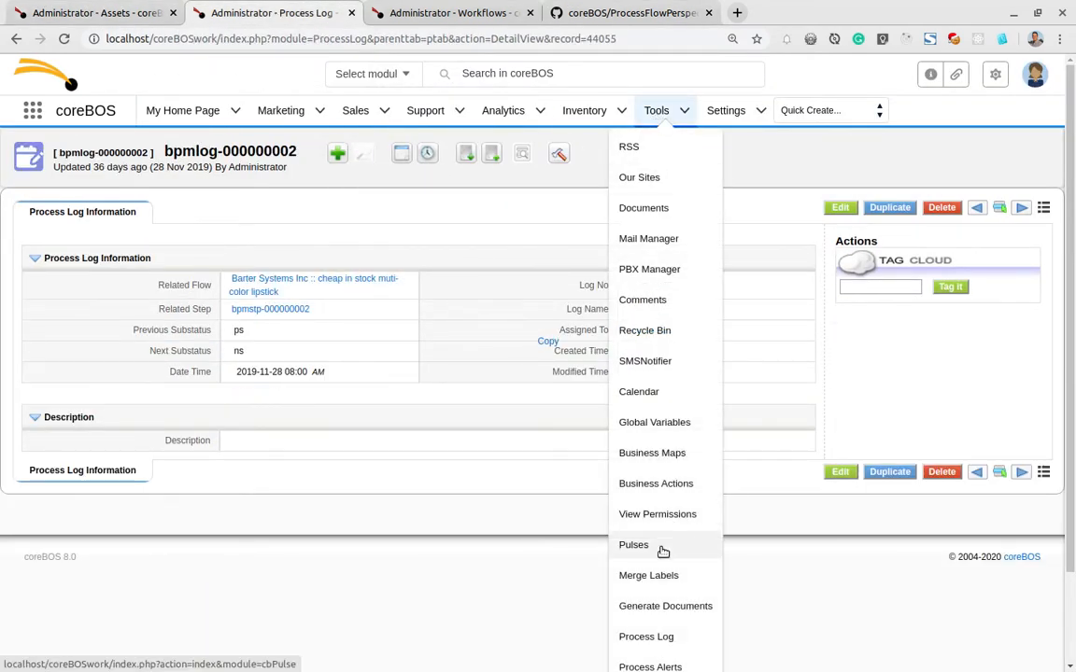
pyautogui.scroll(-2, 641, 541)
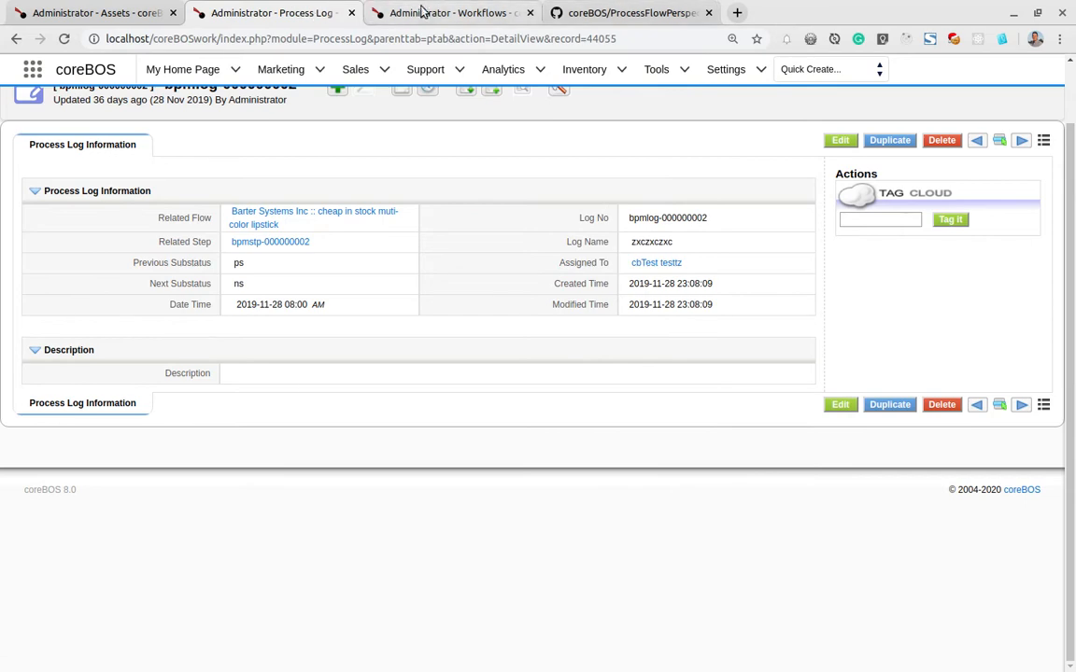
pyautogui.scroll(2, 217, 137)
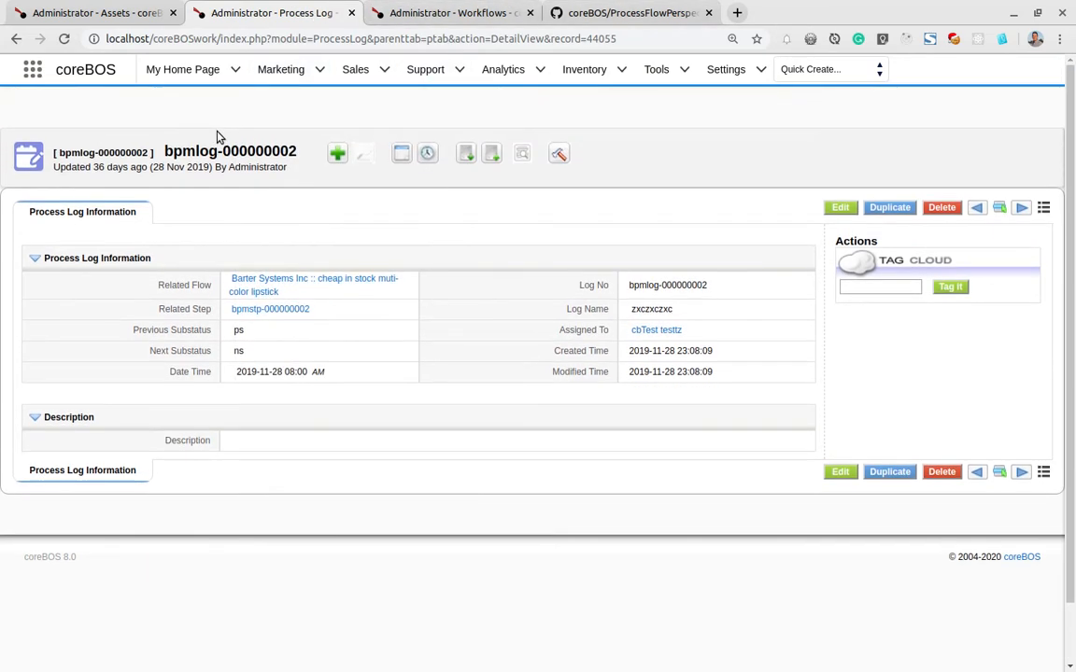
pyautogui.click(31, 149)
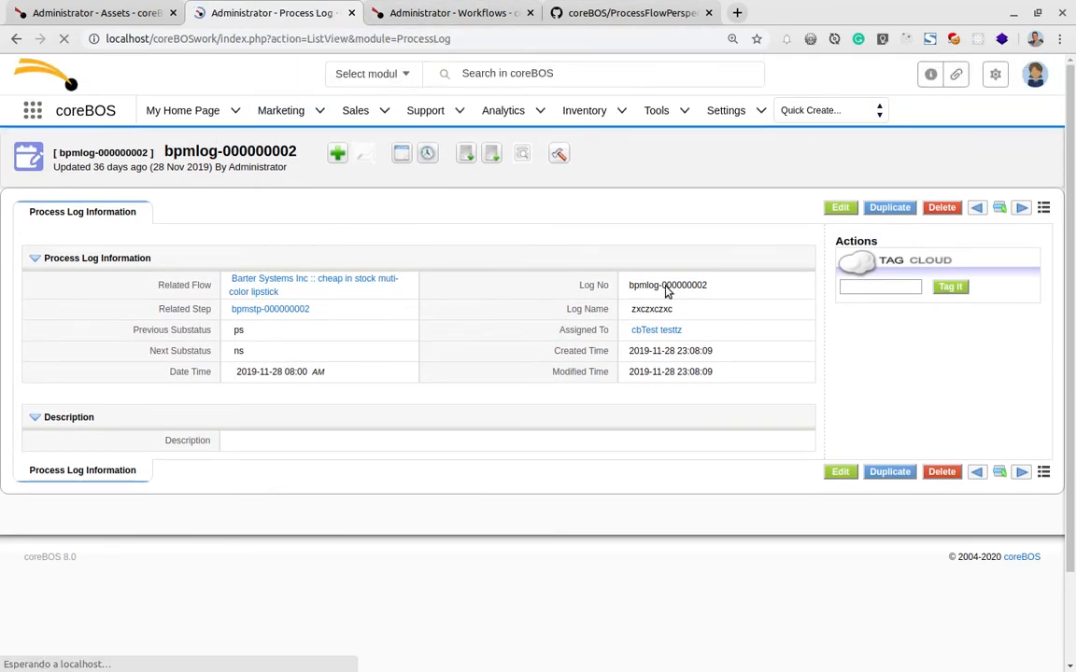
pyautogui.scroll(-1, 657, 371)
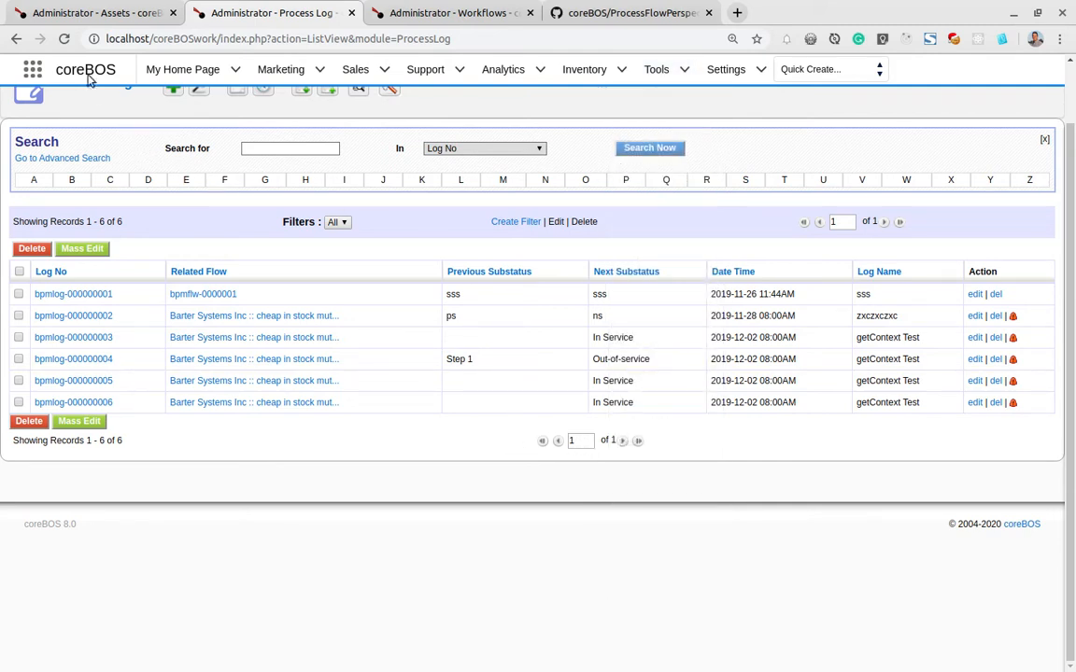
# Go to the coreBOS home page and look for the process modules among the available tools.
pyautogui.click(37, 75)
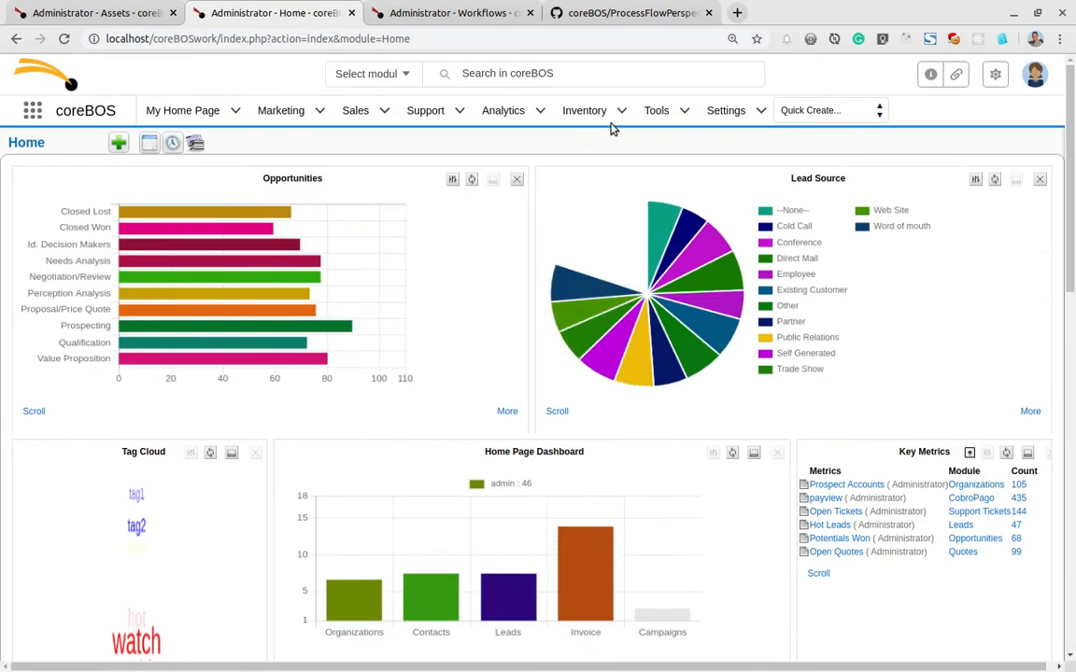
pyautogui.scroll(-3, 653, 588)
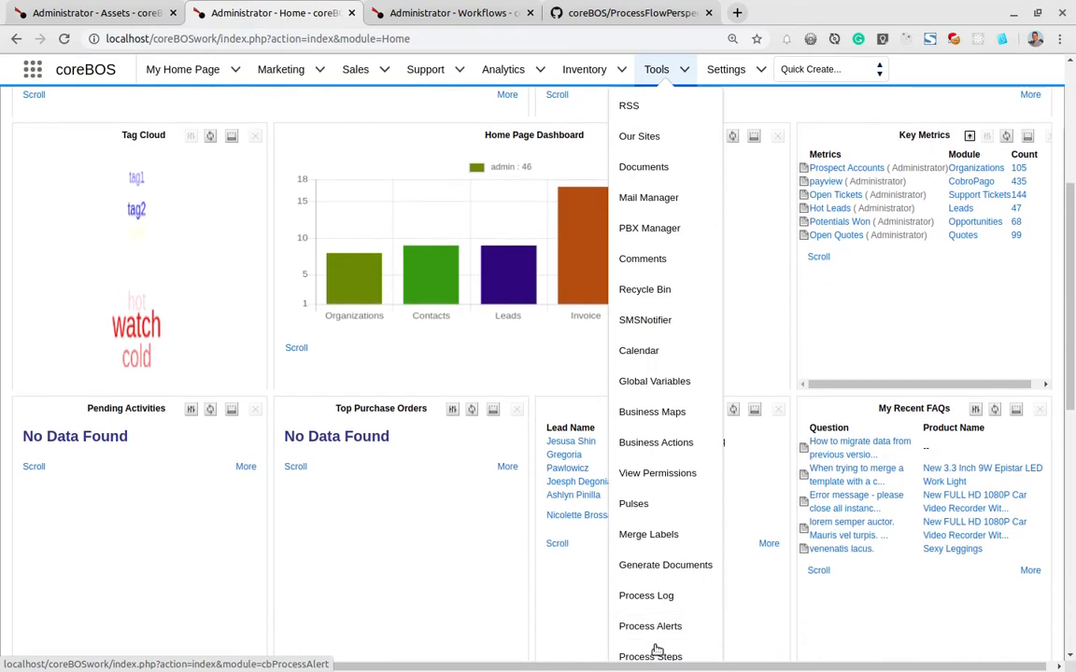
pyautogui.scroll(-1, 658, 656)
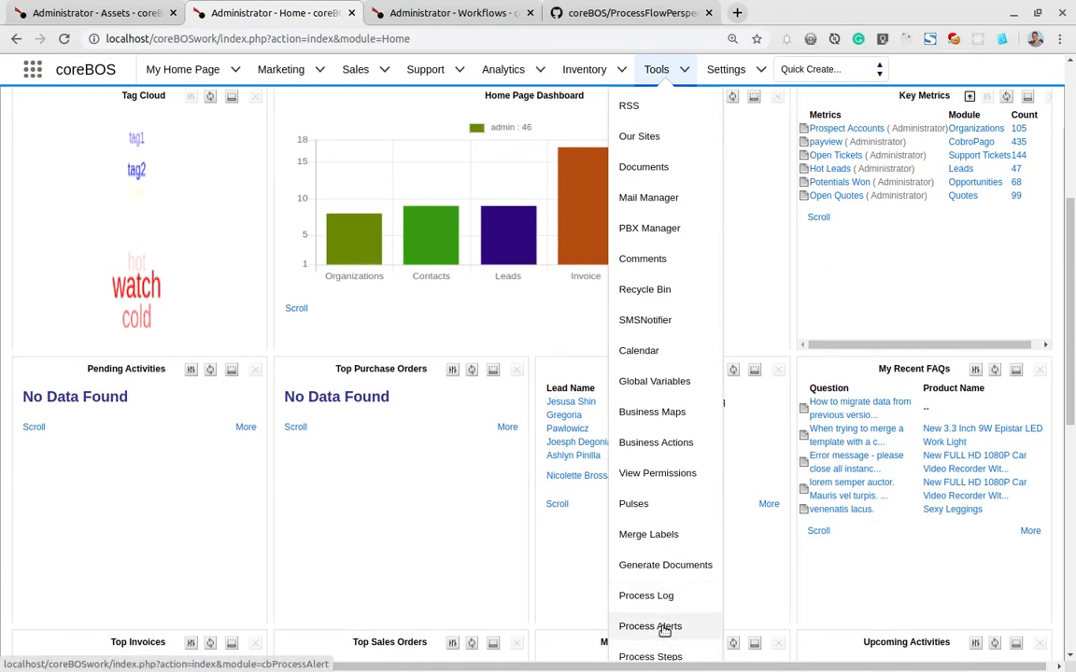
pyautogui.scroll(-2, 663, 631)
pyautogui.scroll(-5, 655, 654)
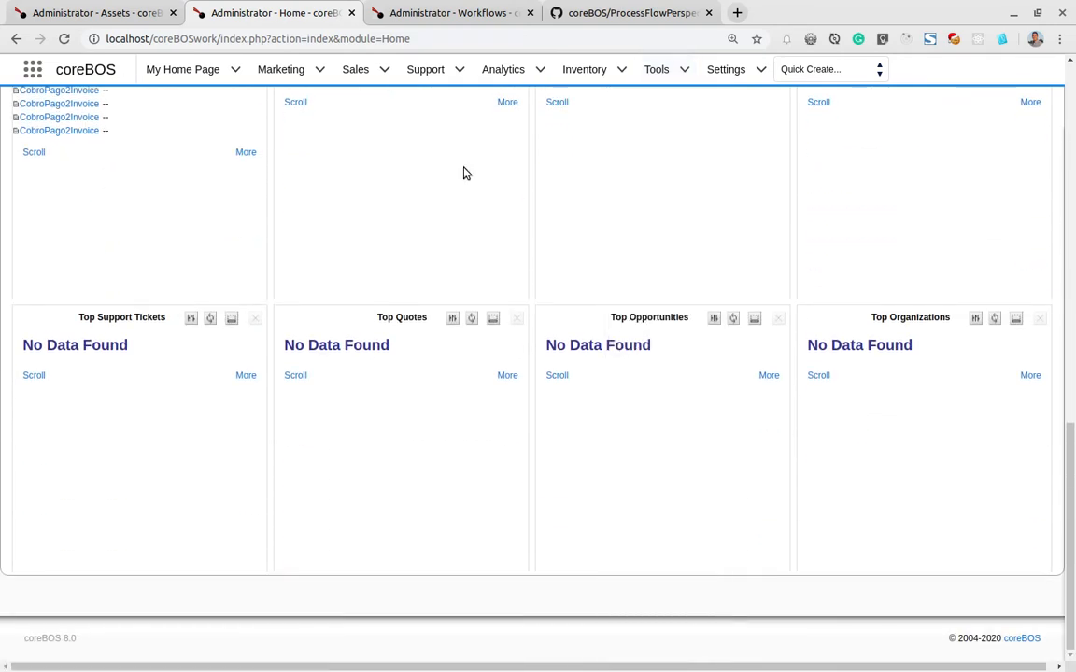
pyautogui.scroll(8, 589, 210)
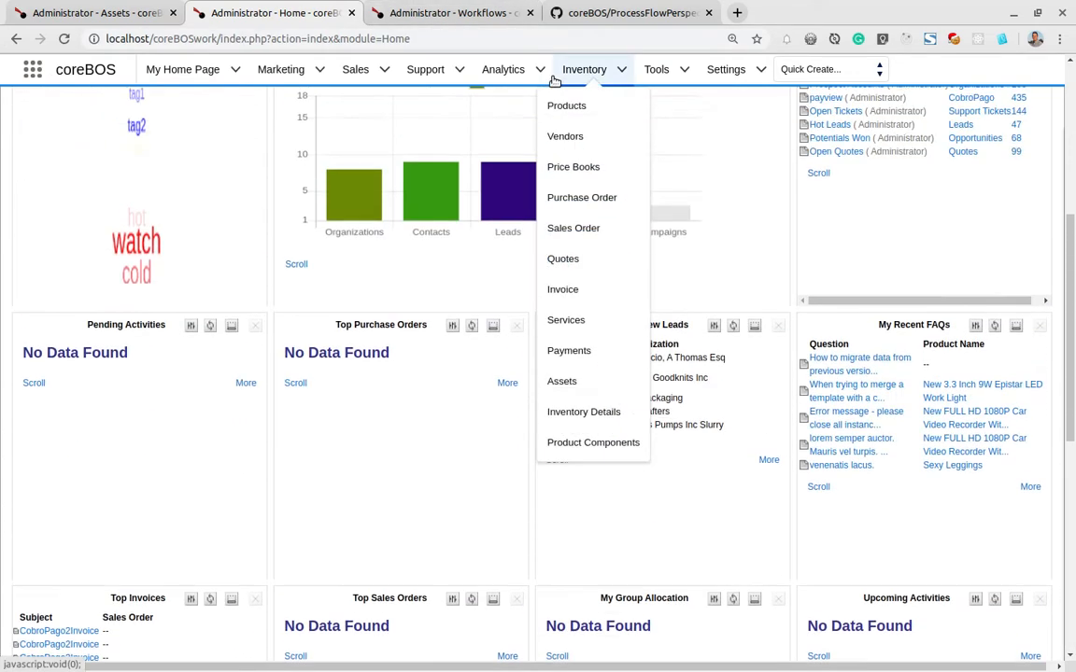
pyautogui.scroll(3, 336, 79)
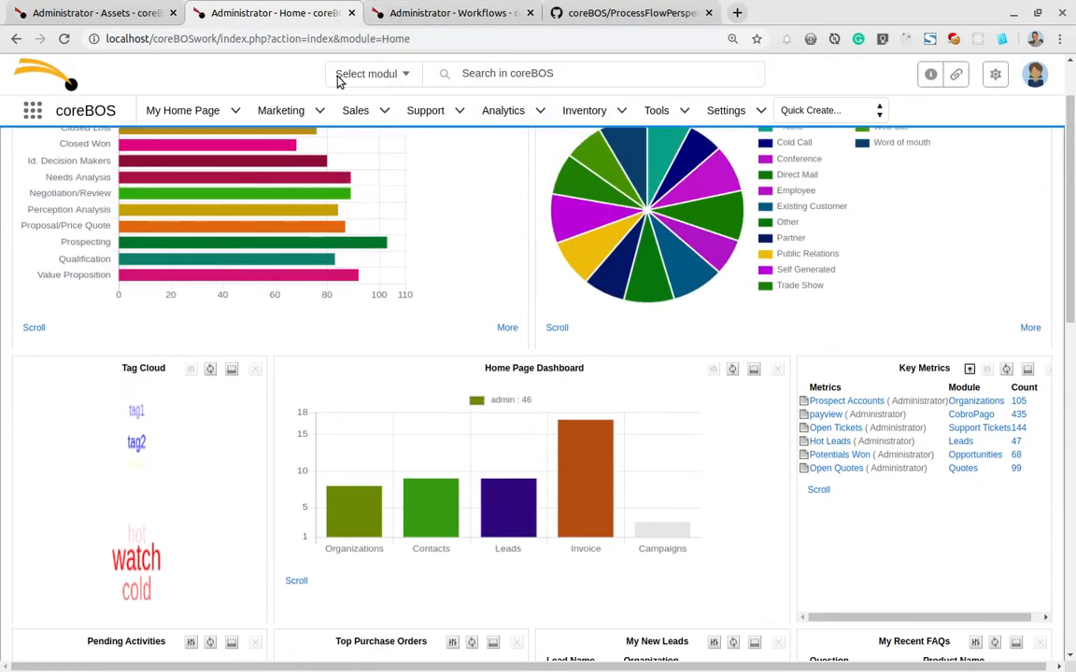
# Open the Process Flows list by changing the module in the page address to cbProcessFlow, and open the Control Asset Status flow.
pyautogui.click(399, 39)
pyautogui.doubleClick(399, 39)
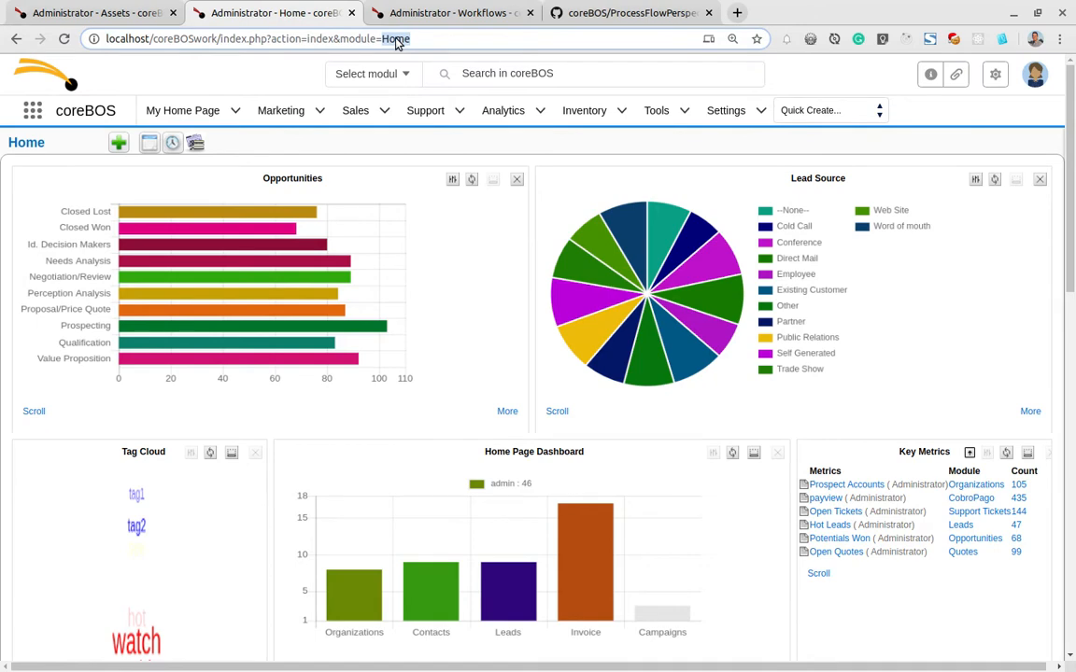
pyautogui.write('cbP')
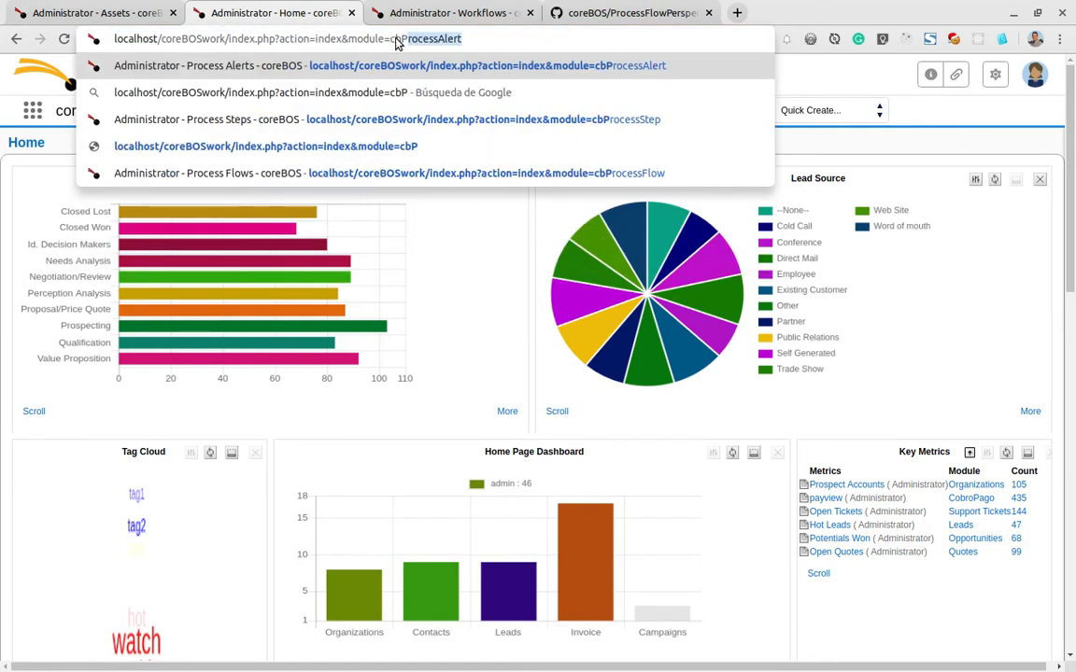
pyautogui.press('Right')
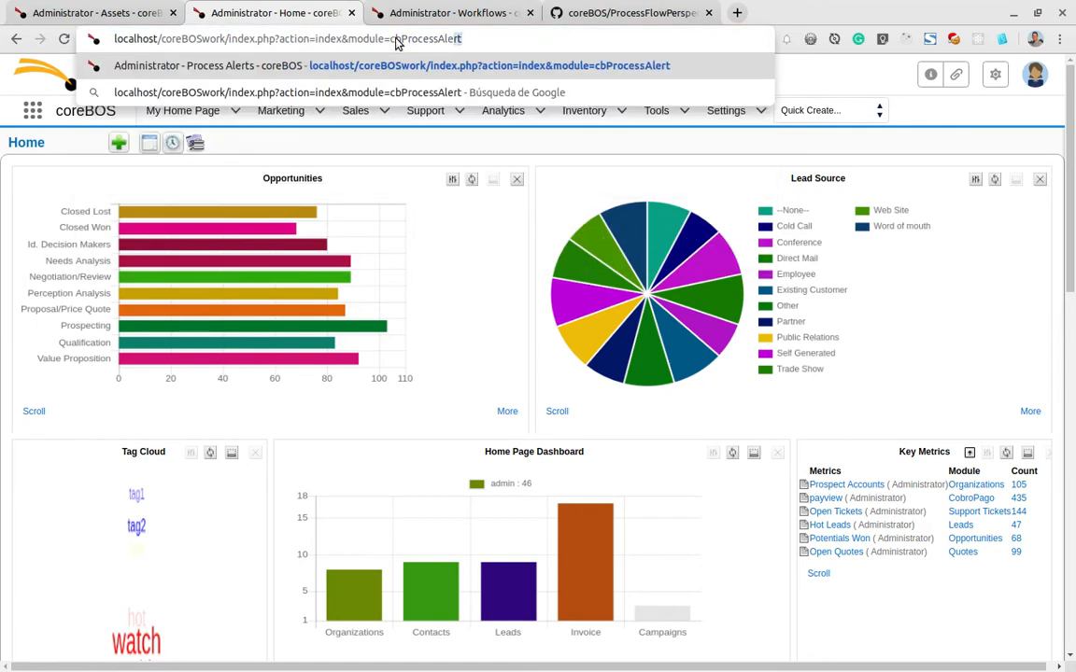
pyautogui.write('F')
pyautogui.press('Return')
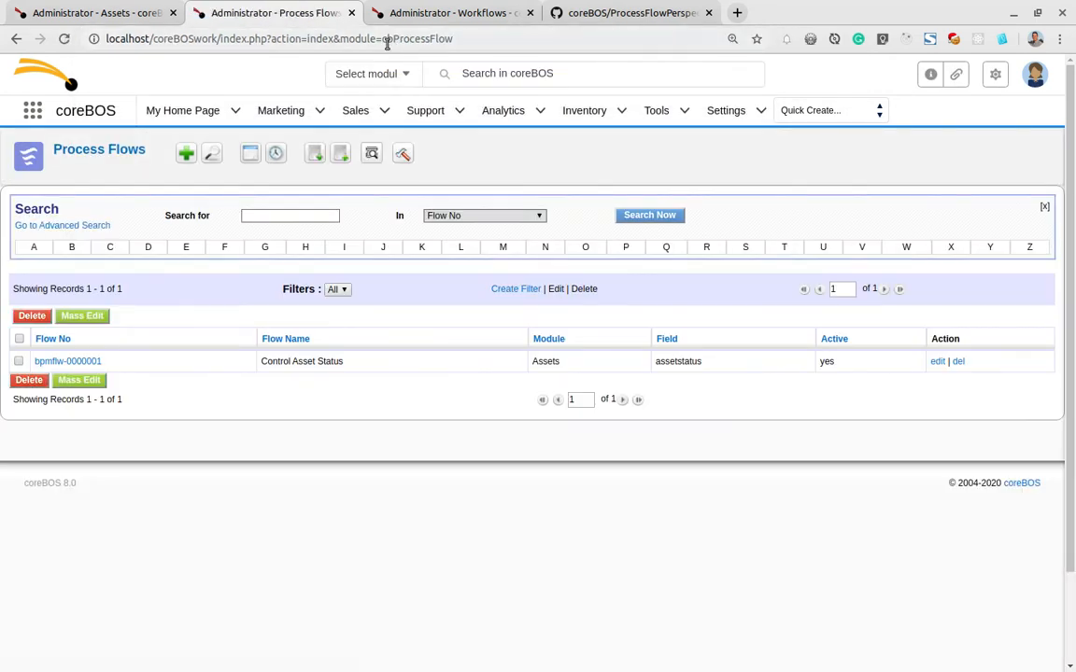
pyautogui.click(71, 363)
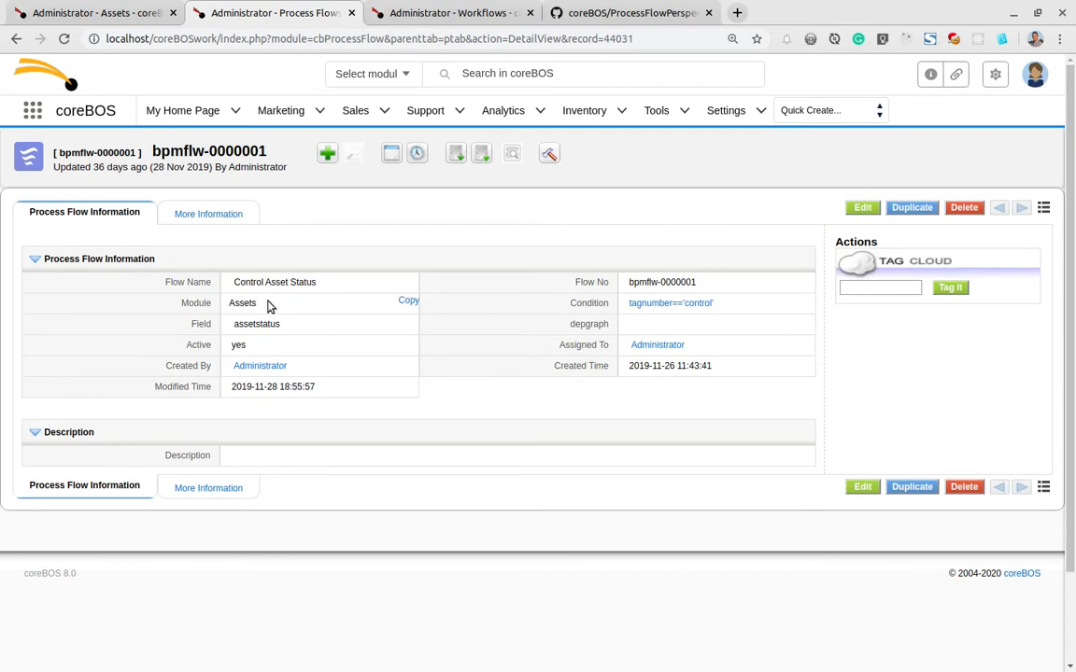
# Review the Module and Field settings of the Control Asset Status flow and open its condition map tagnumber=='control'.
pyautogui.moveTo(188, 303); pyautogui.dragTo(211, 304)
pyautogui.moveTo(192, 326); pyautogui.dragTo(223, 328)
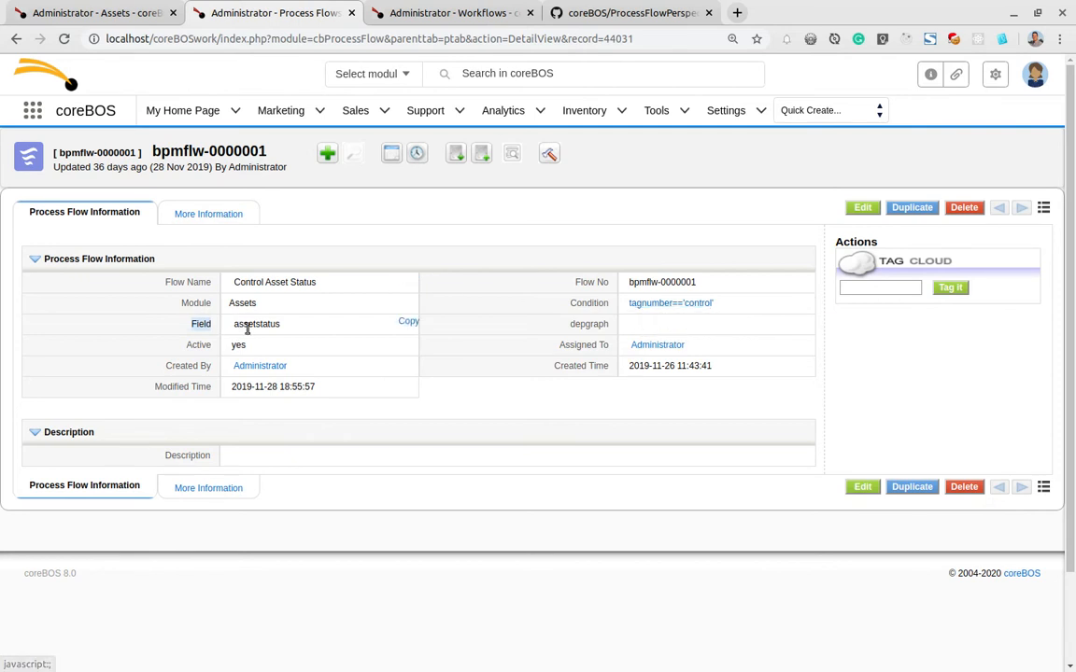
pyautogui.middleClick(661, 306)
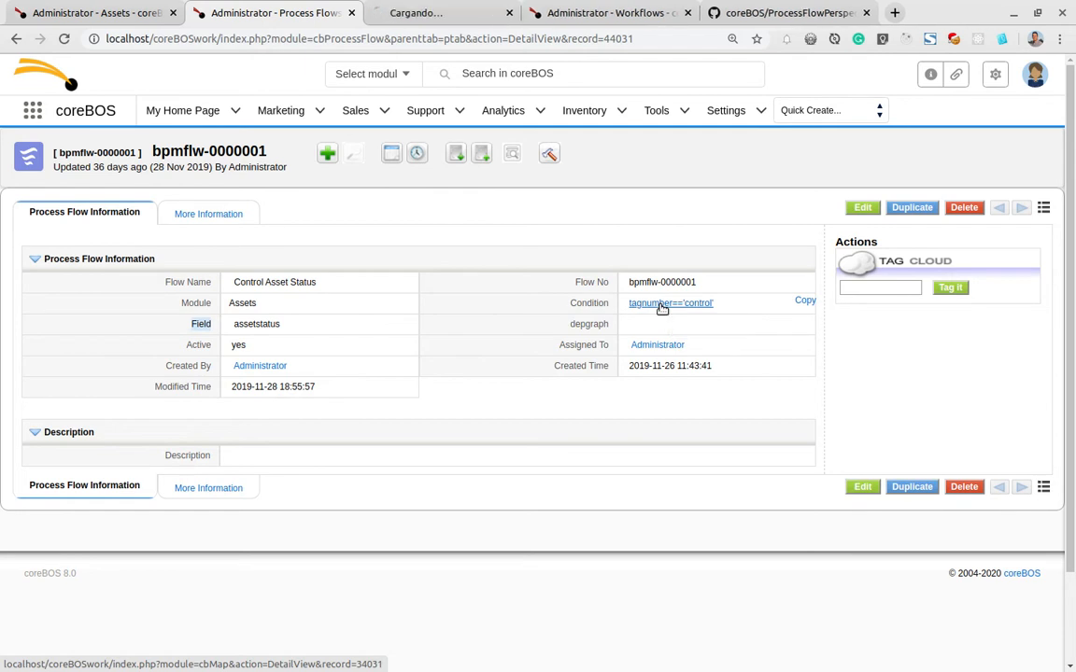
pyautogui.click(408, 12)
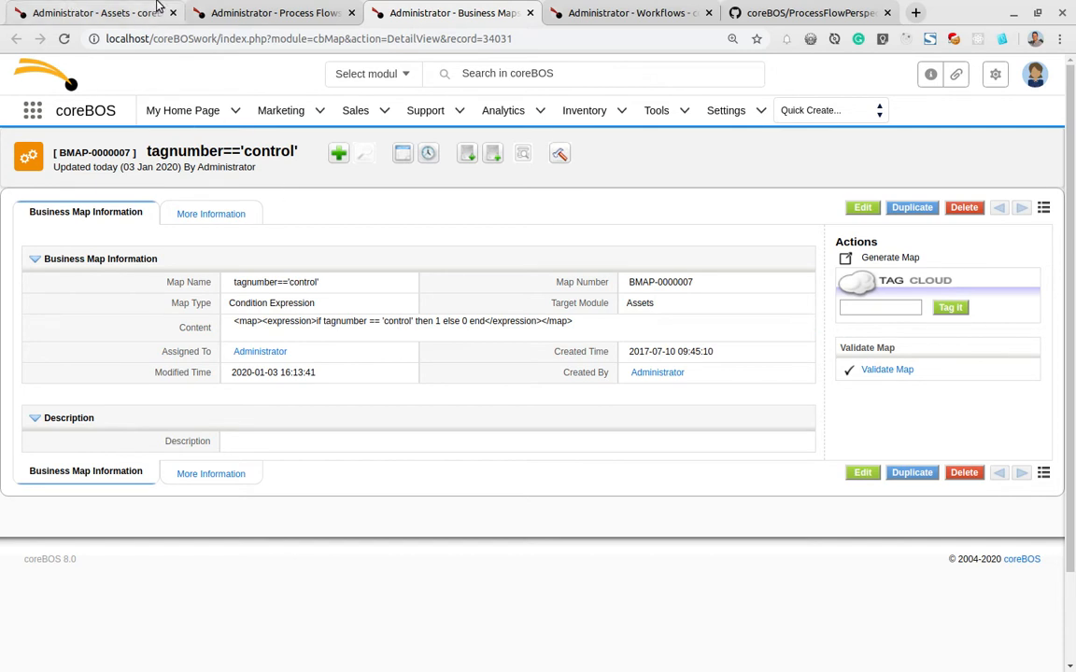
# Check the tag number and flow diagram of asset AST-000002, reload the record, and go to the next asset for comparison.
pyautogui.click(108, 11)
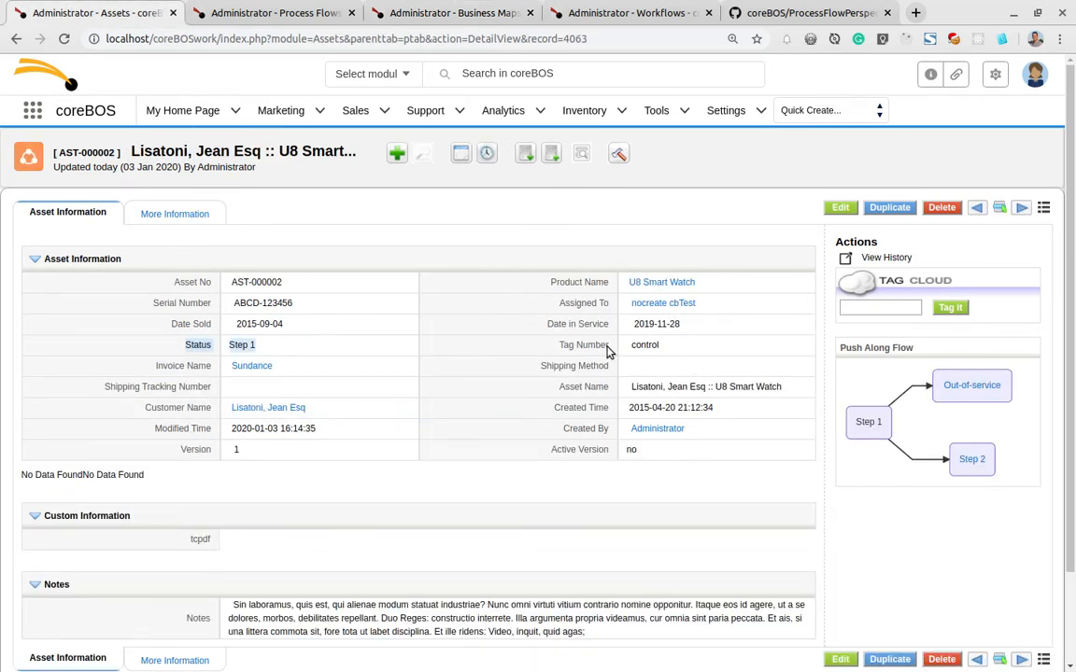
pyautogui.doubleClick(654, 345)
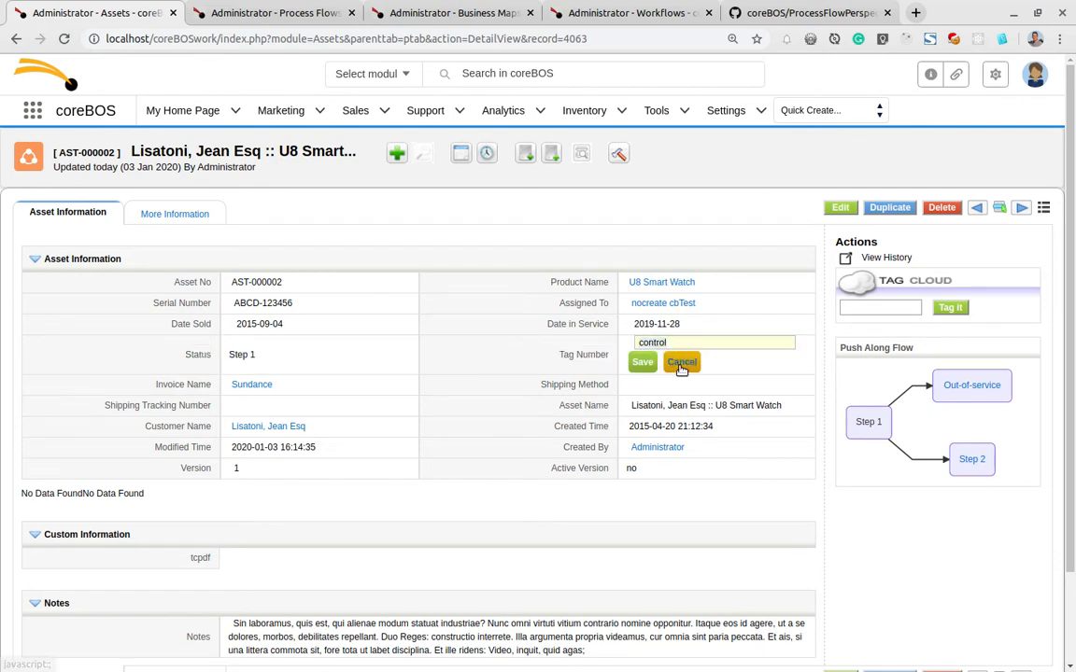
pyautogui.click(682, 362)
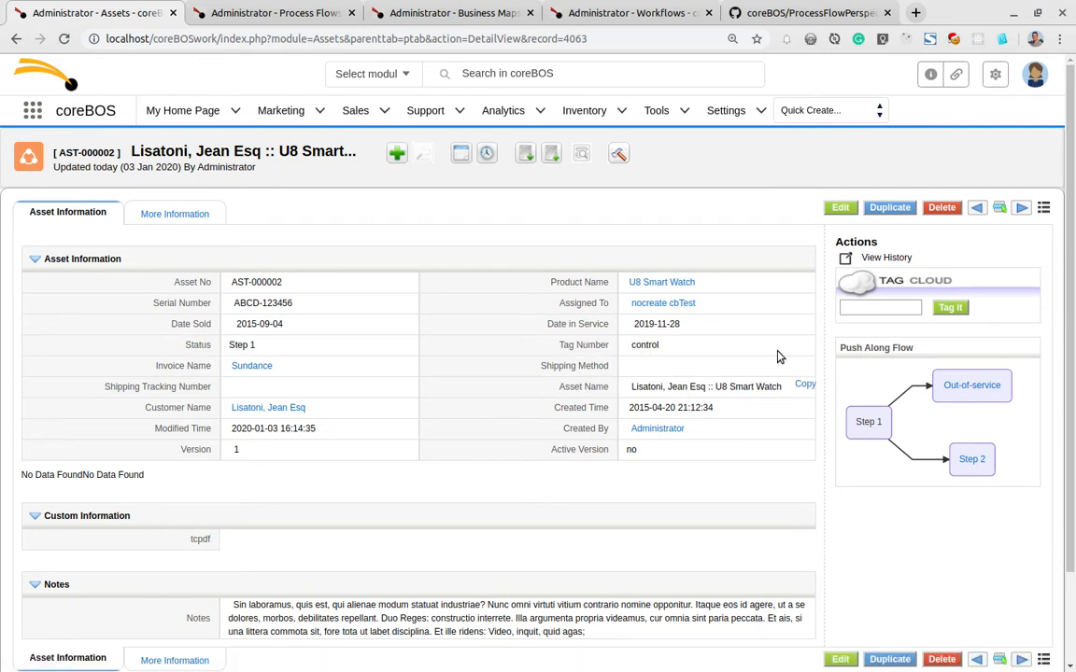
pyautogui.click(65, 39)
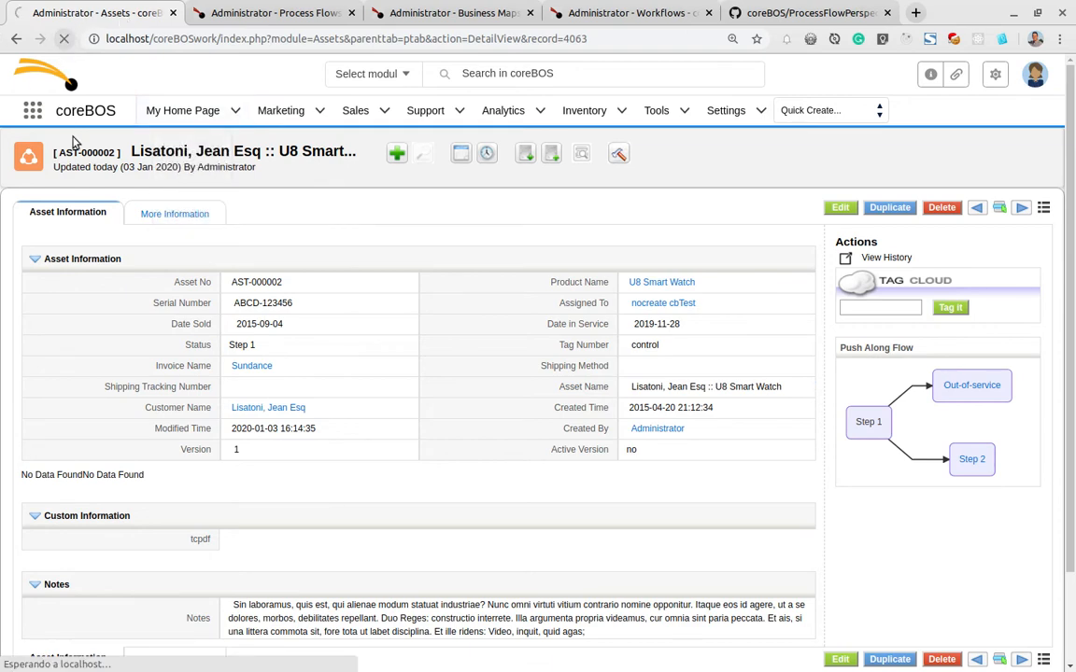
pyautogui.scroll(-1, 759, 326)
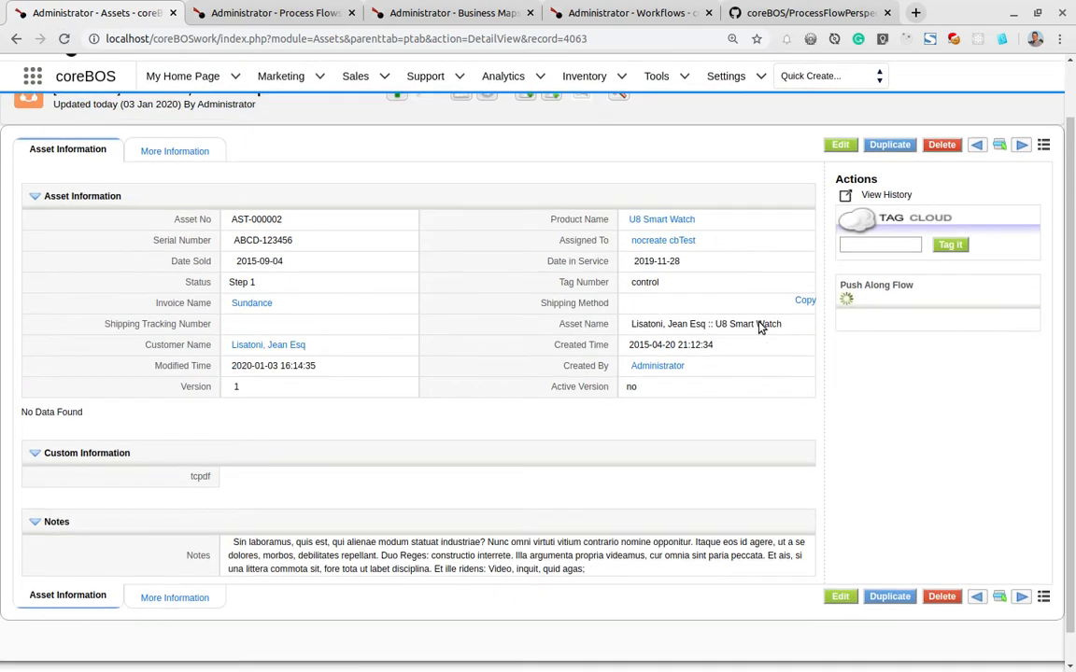
pyautogui.click(1022, 147)
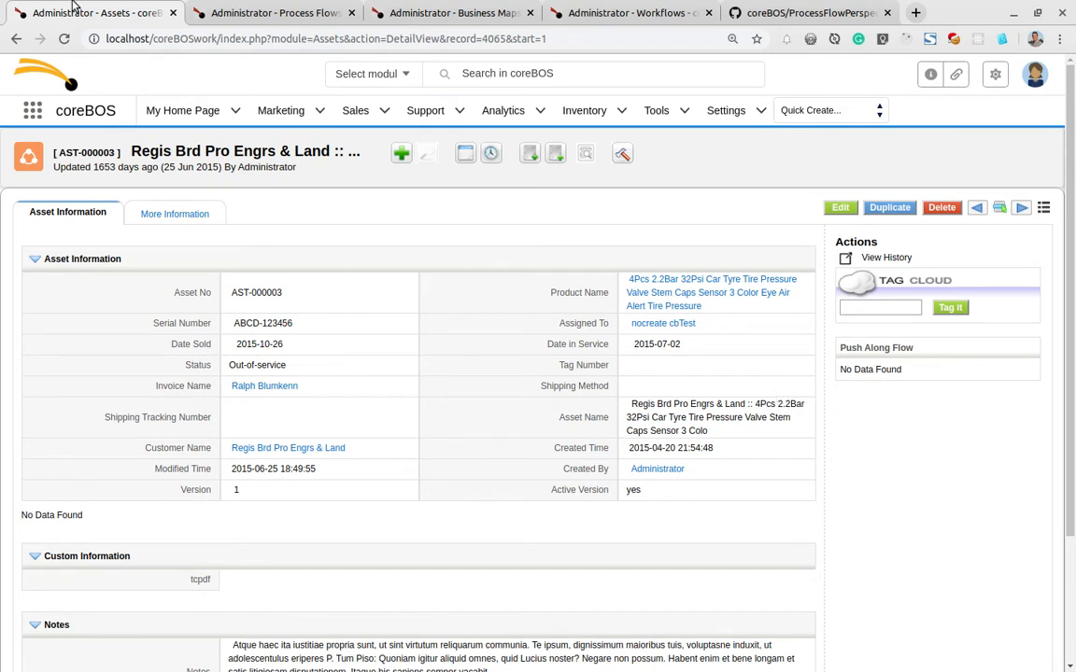
# Return to the Control Asset Status flow and show its related process steps, alerts and log.
pyautogui.click(273, 12)
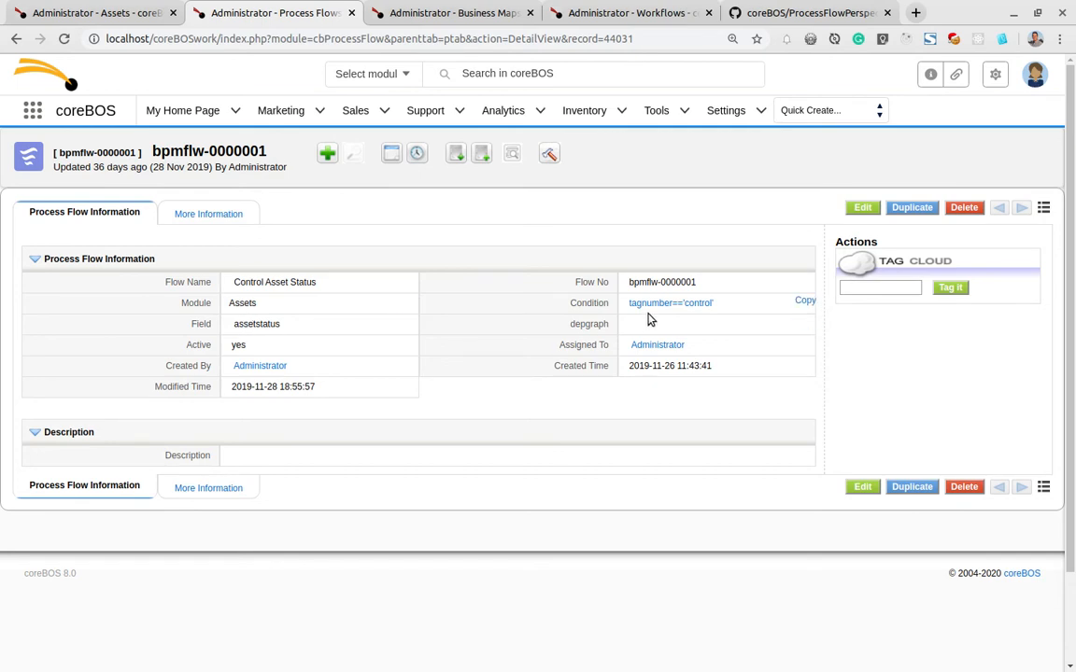
pyautogui.click(180, 213)
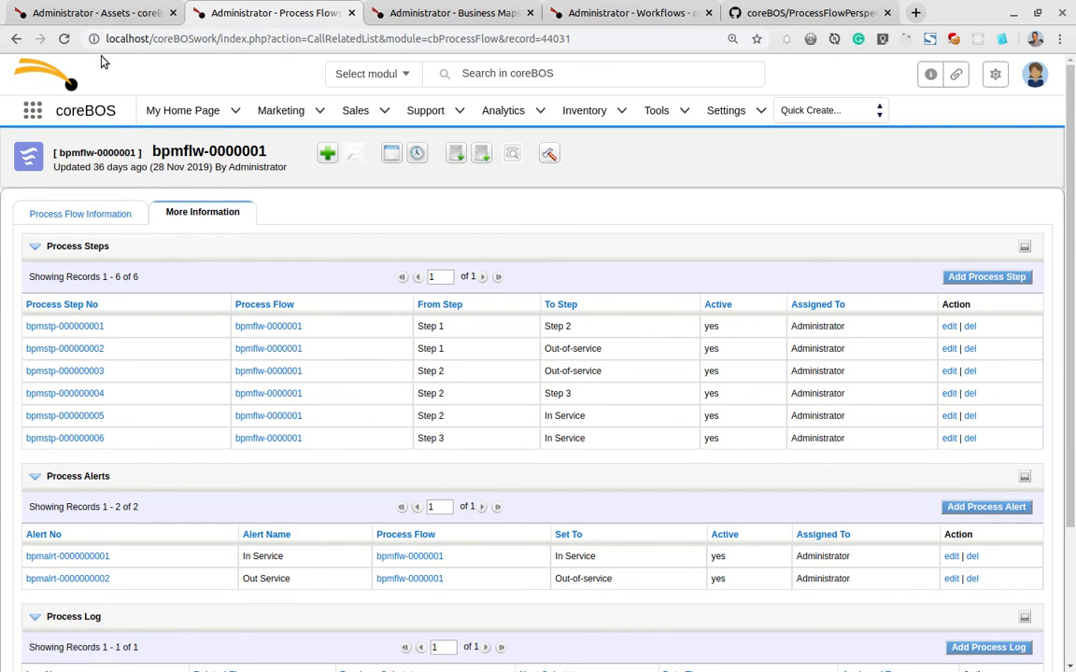
# Go back to asset AST-000002, view the available Status values without changing them, and compare its transitions with the flow's process steps.
pyautogui.click(73, 18)
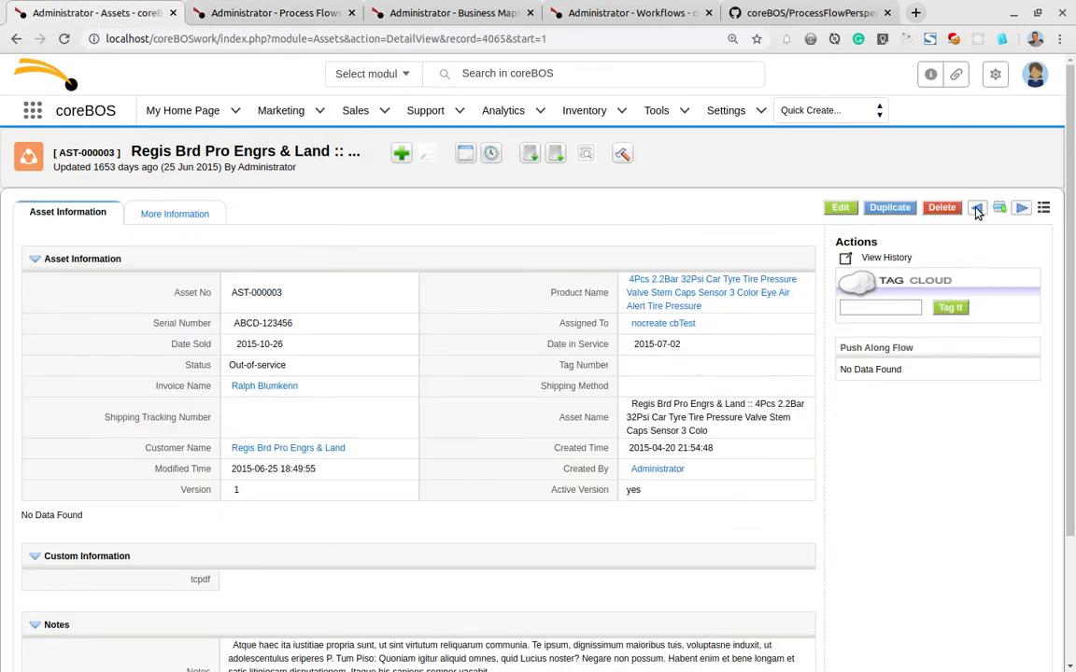
pyautogui.click(976, 208)
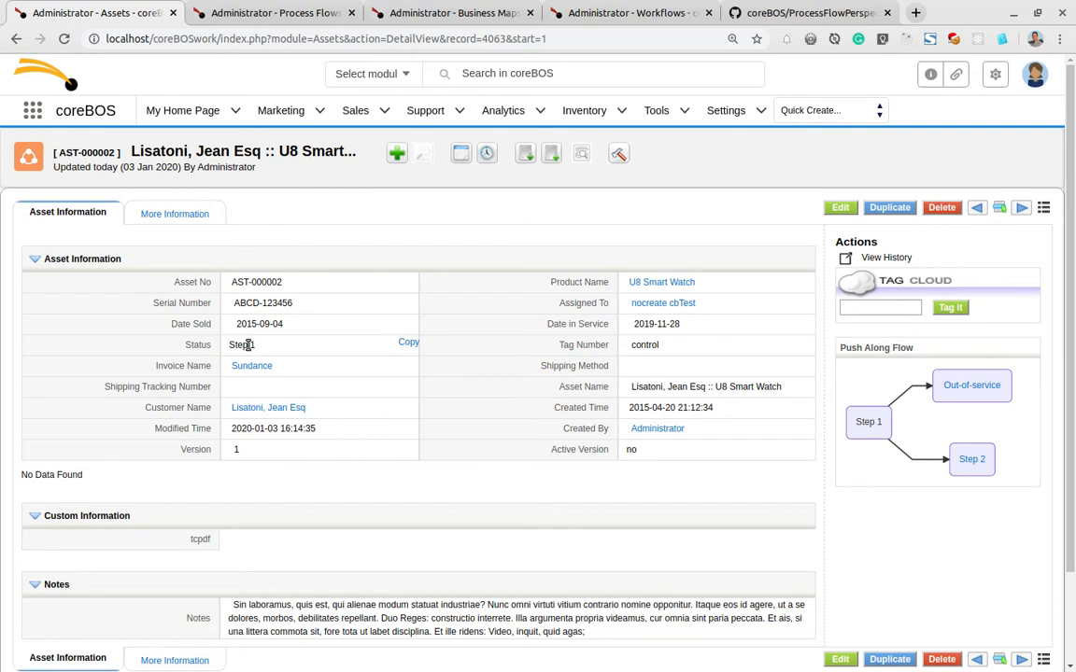
pyautogui.doubleClick(248, 345)
pyautogui.click(263, 342)
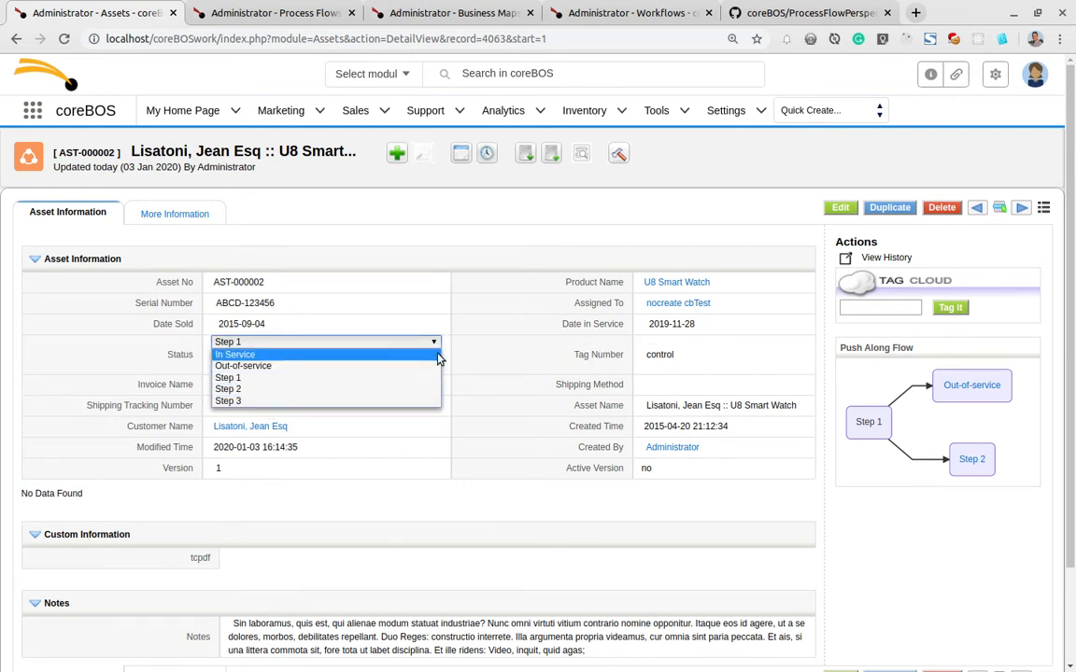
pyautogui.press('Escape')
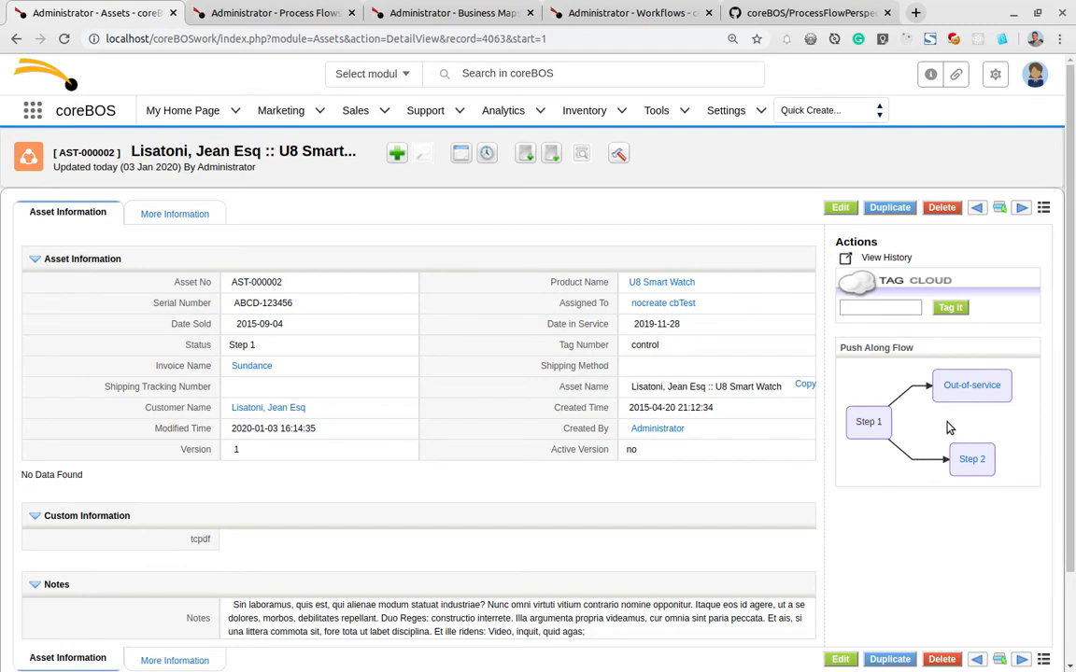
pyautogui.click(309, 11)
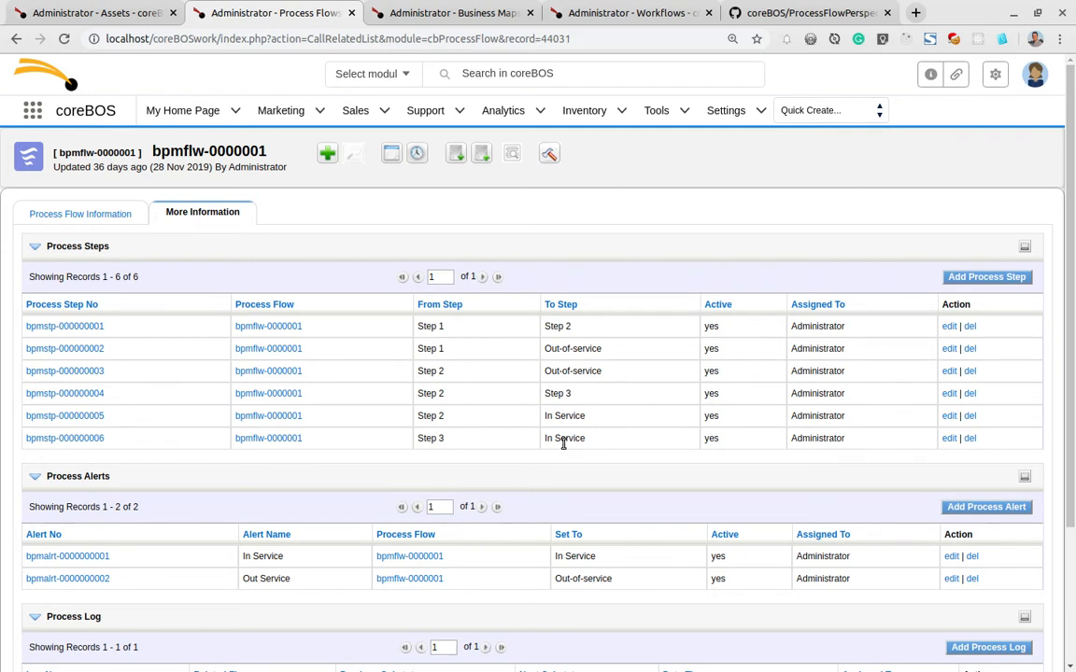
# Try to save the status of asset AST-000002 as Step 3, discard the change, and open and cancel its full edit form.
pyautogui.click(67, 9)
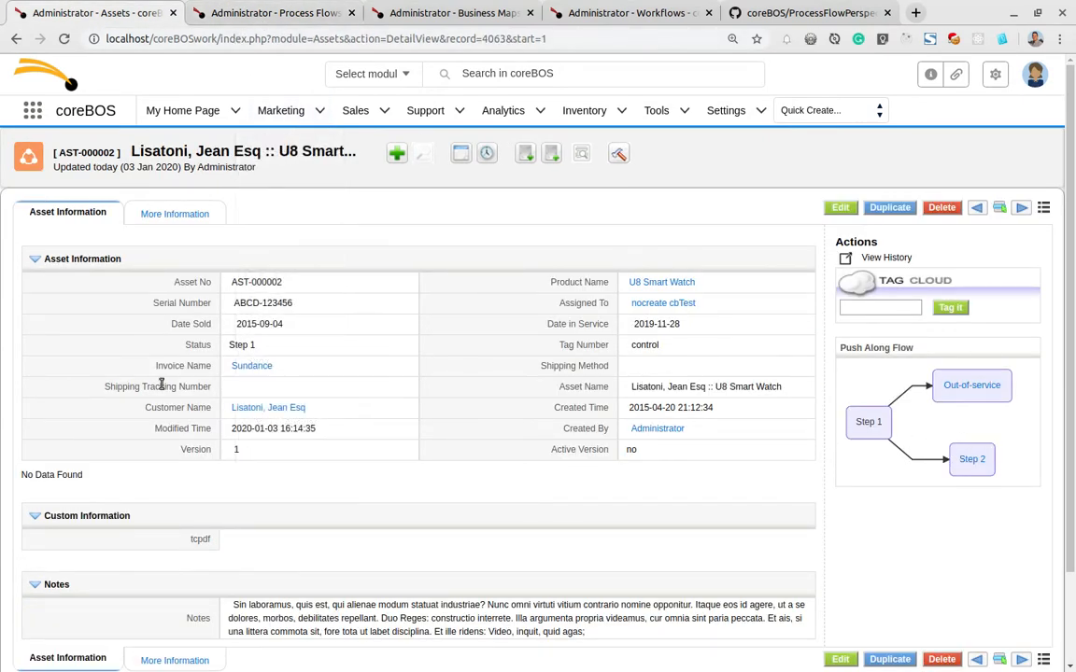
pyautogui.doubleClick(266, 346)
pyautogui.click(229, 342)
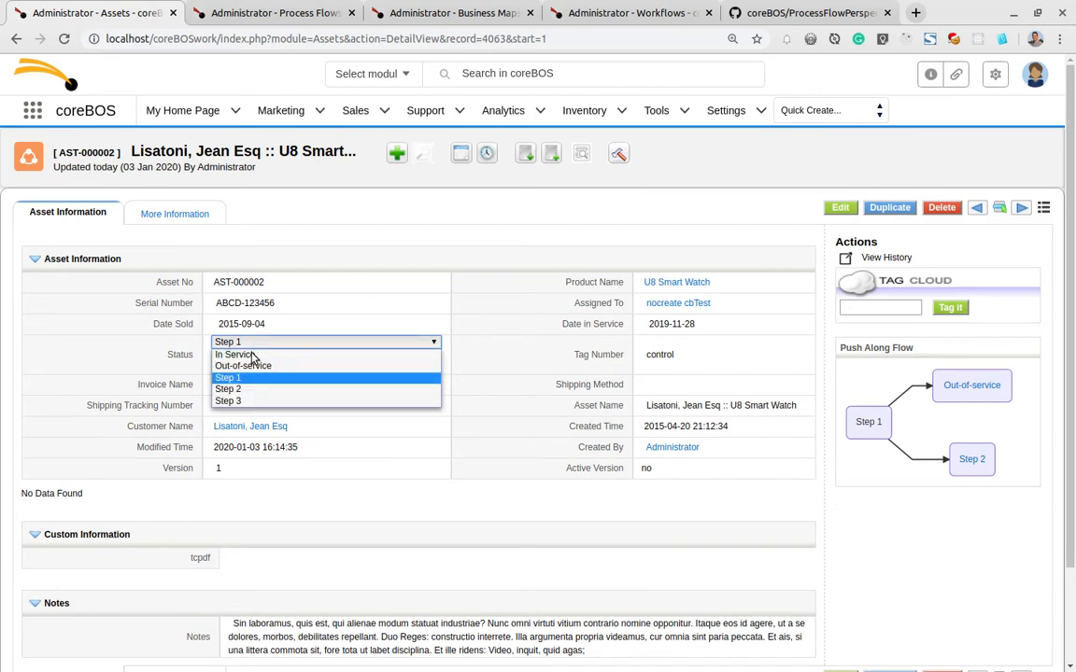
pyautogui.click(231, 383)
pyautogui.click(227, 361)
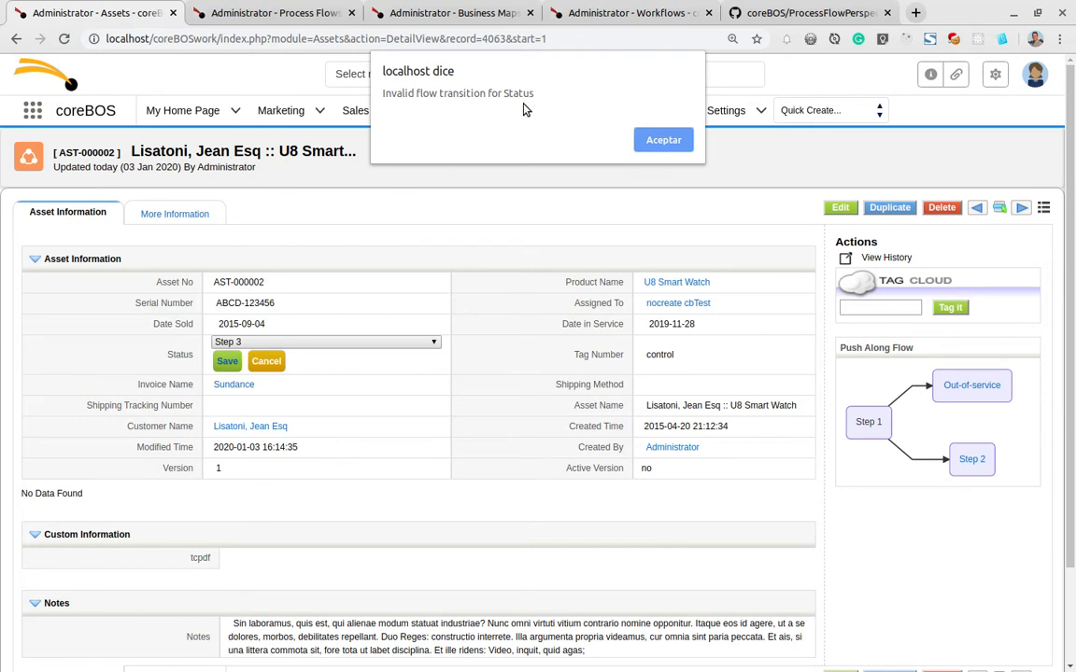
pyautogui.click(660, 142)
pyautogui.click(266, 362)
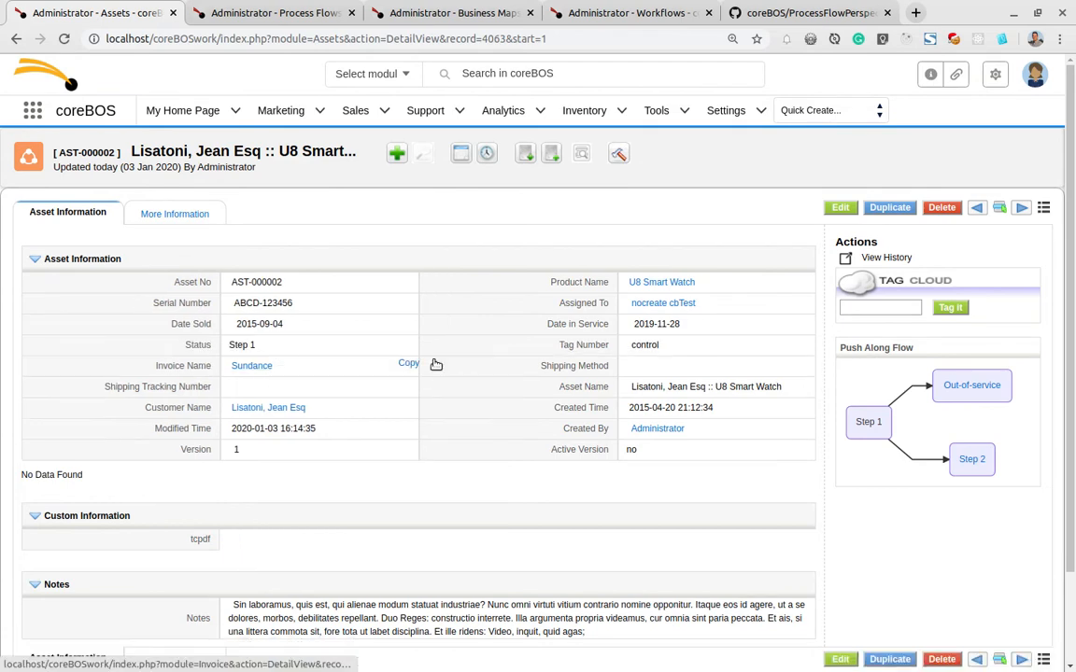
pyautogui.click(845, 208)
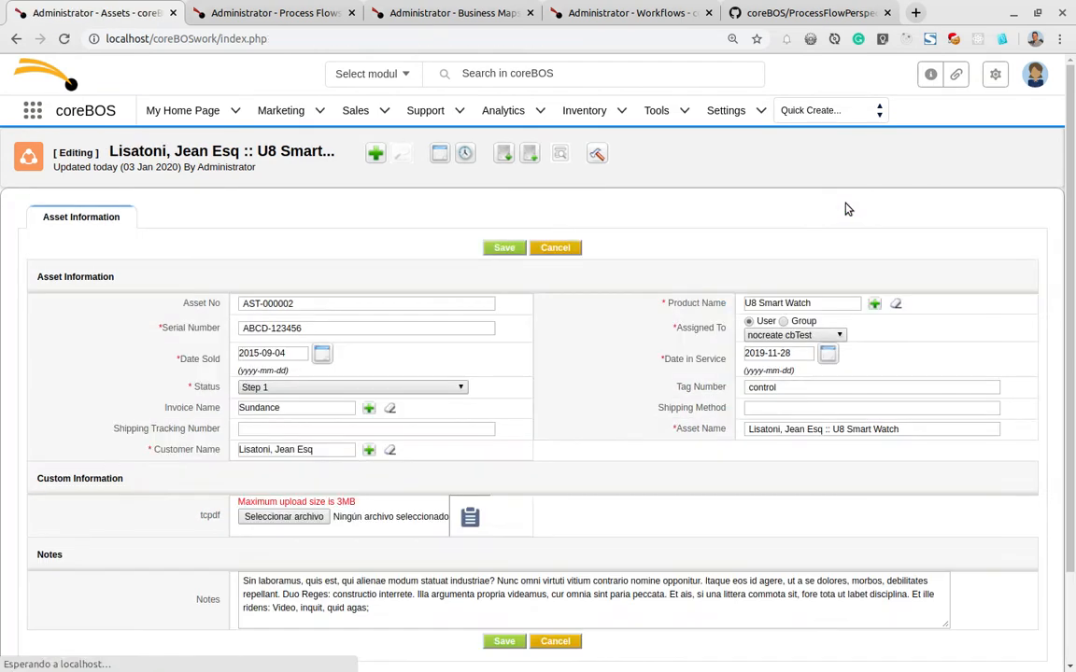
pyautogui.click(544, 250)
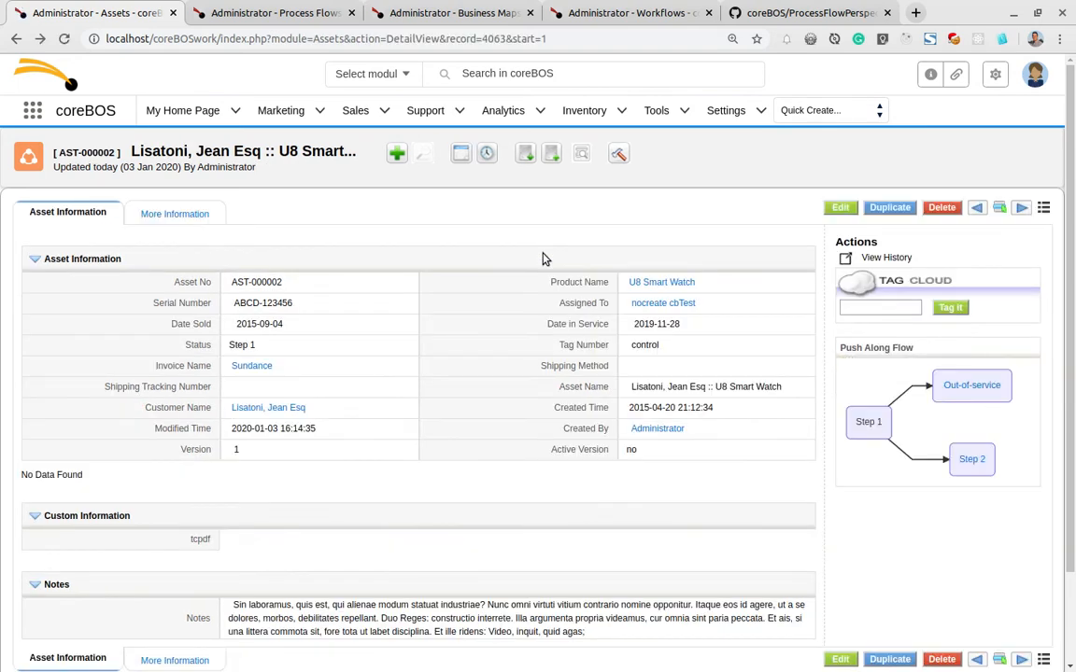
# Open process step bpmstp-000000001 from the flow, close the condition map, and show the step's positive and negative validation tasks.
pyautogui.click(264, 11)
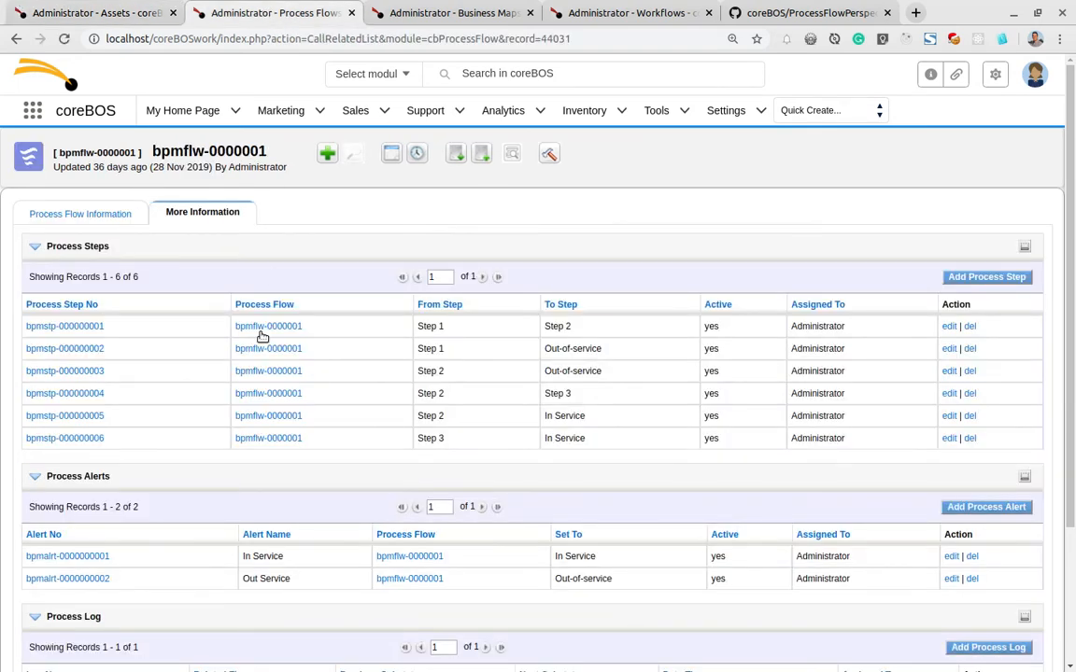
pyautogui.middleClick(56, 327)
pyautogui.middleClick(528, 13)
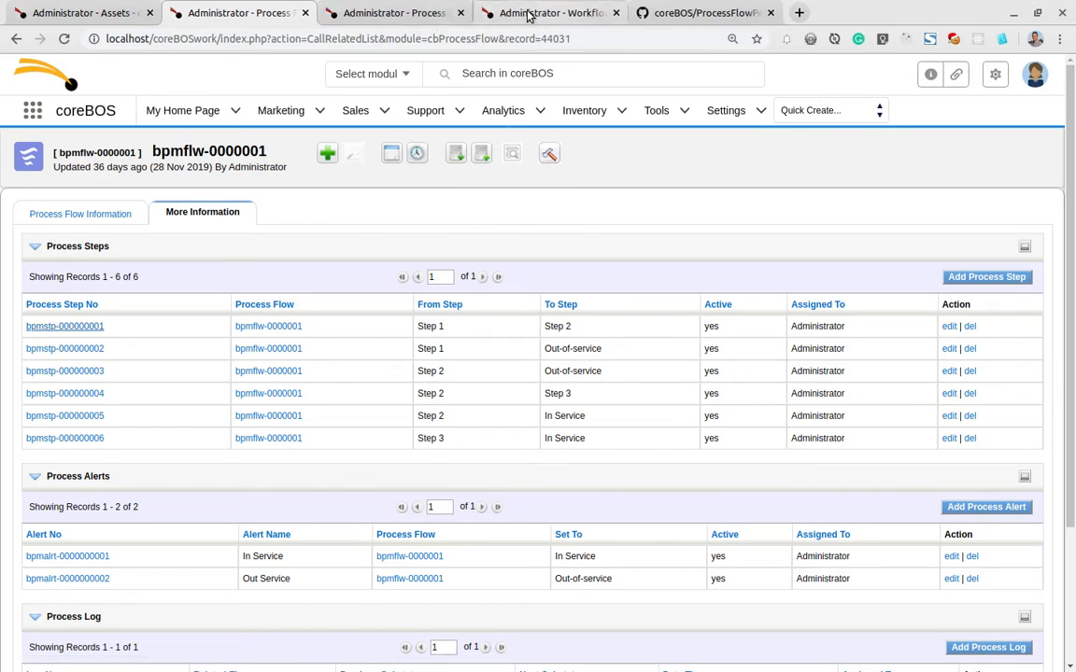
pyautogui.click(397, 15)
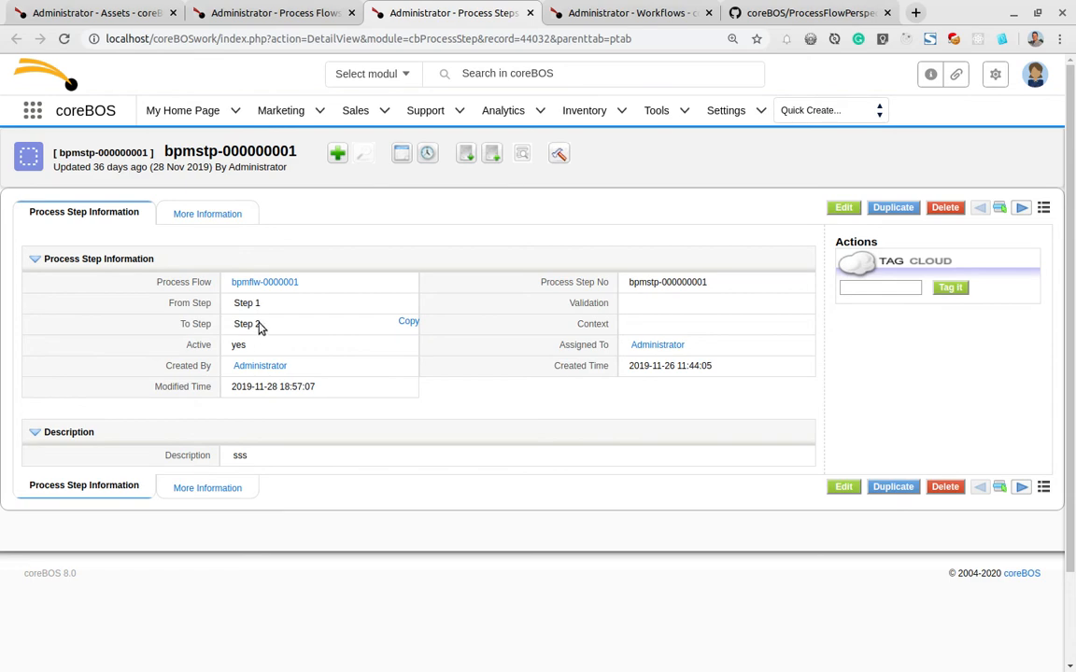
pyautogui.moveTo(214, 214)
pyautogui.click(212, 258)
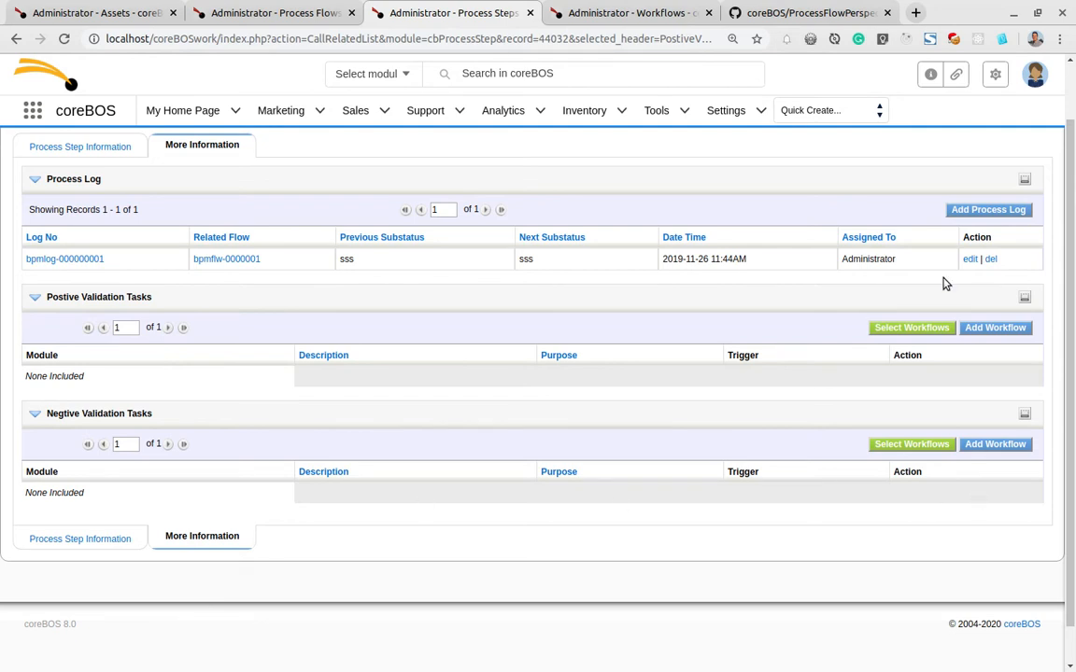
# View the workflows selectable as positive validation tasks without choosing any, and return to the process step's main information.
pyautogui.click(892, 329)
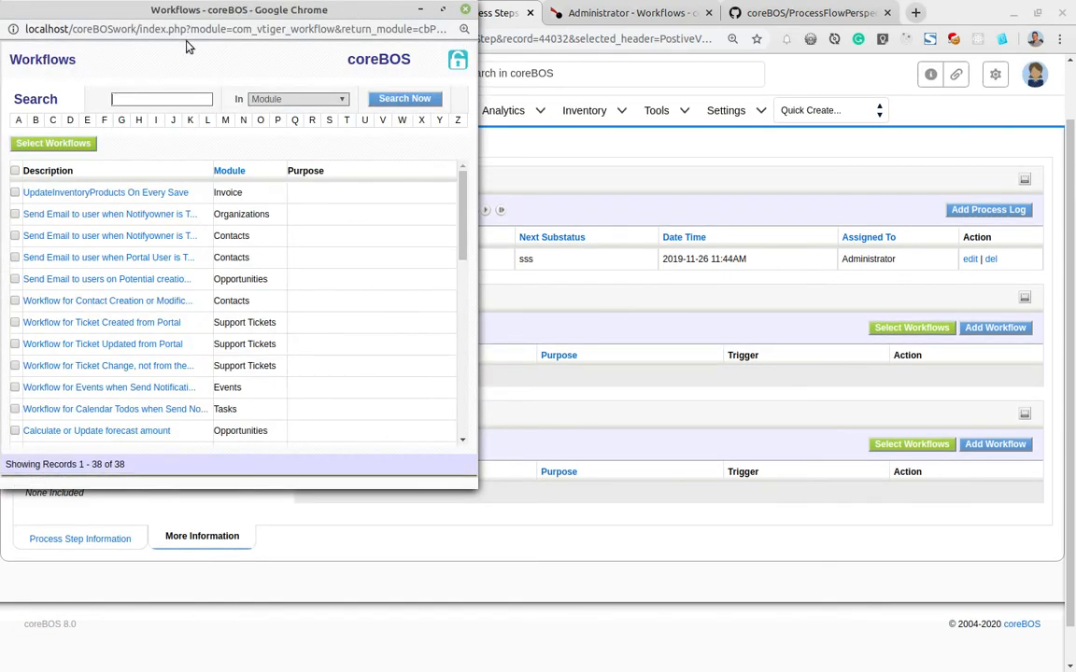
pyautogui.click(465, 10)
pyautogui.scroll(-1, 99, 185)
pyautogui.scroll(1, 98, 183)
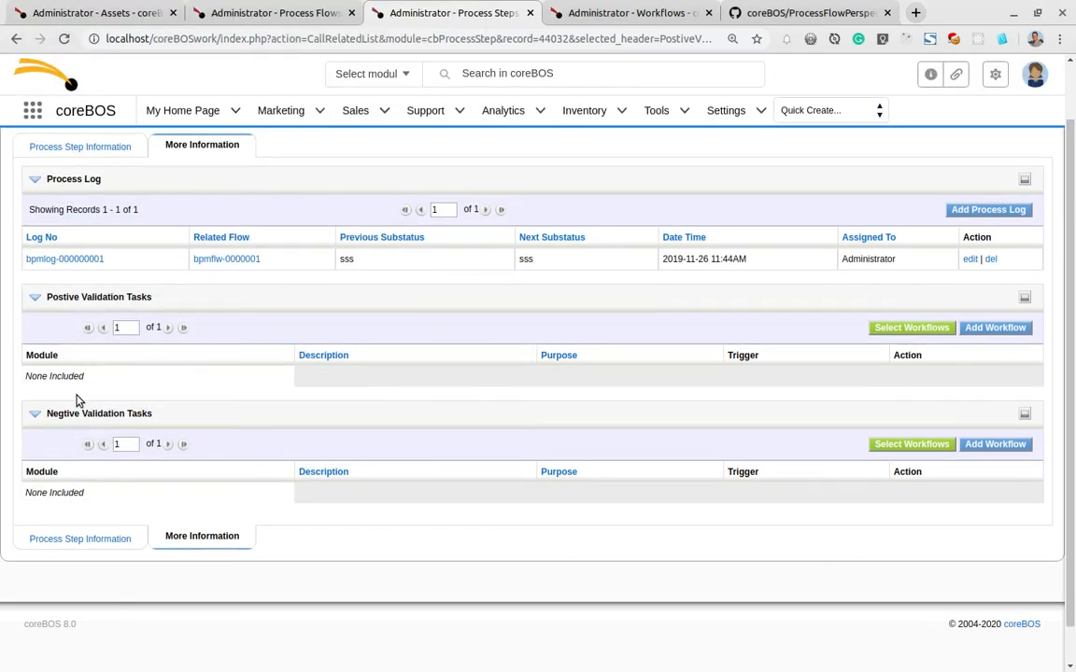
pyautogui.click(78, 149)
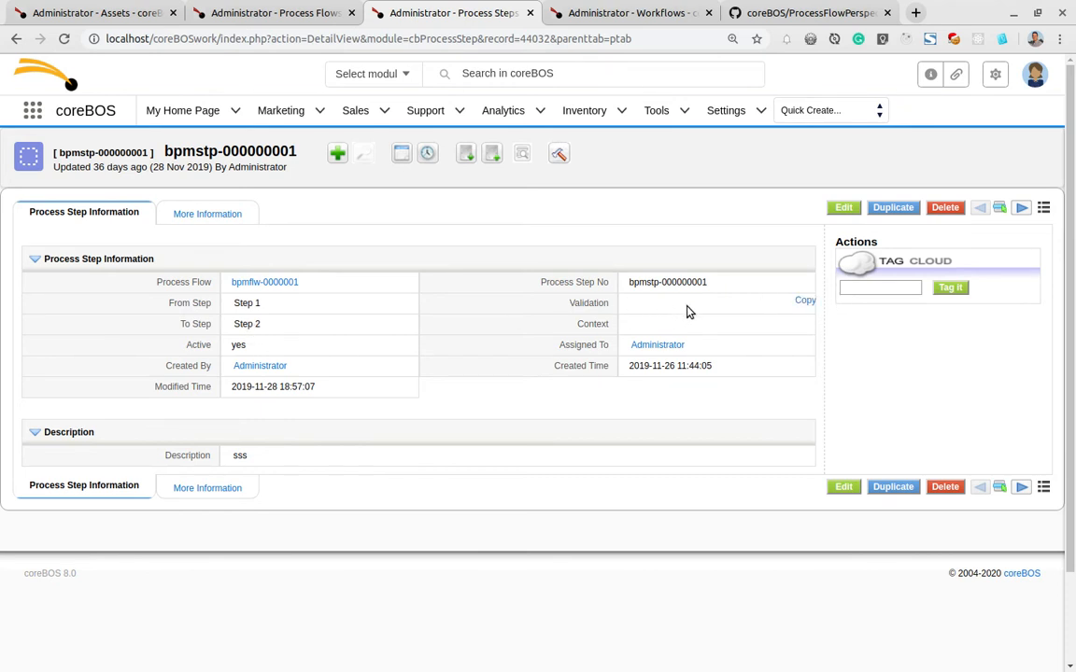
# Go to process step bpmstp-000000002 and open its validation map ProcessFlowStep1>OutService to read the rule.
pyautogui.moveTo(206, 214)
pyautogui.click(1021, 208)
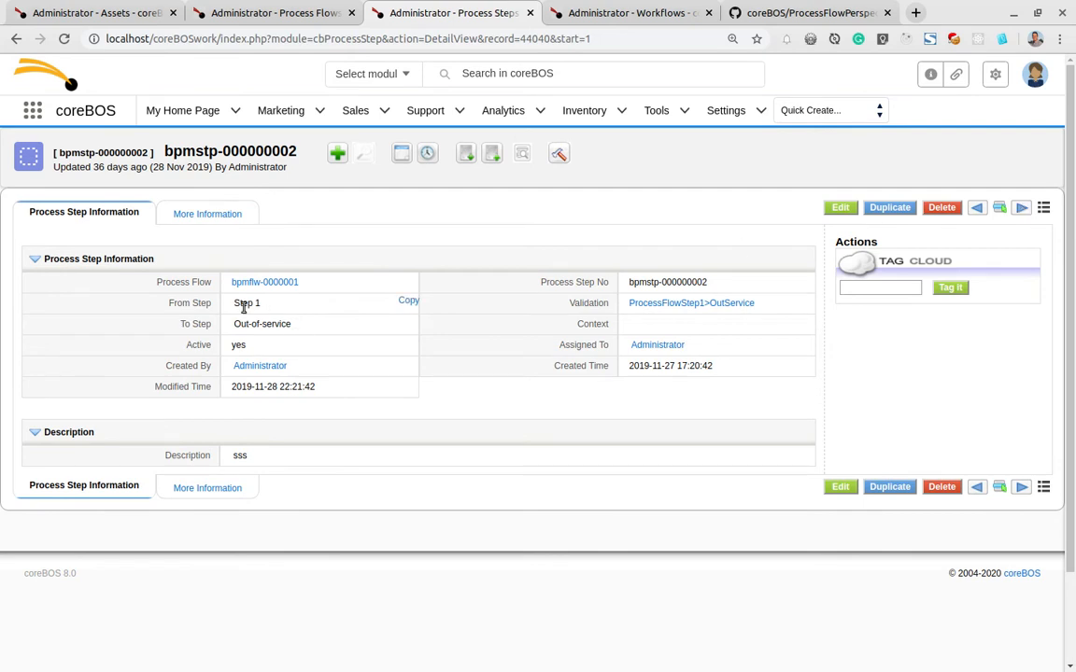
pyautogui.click(651, 308)
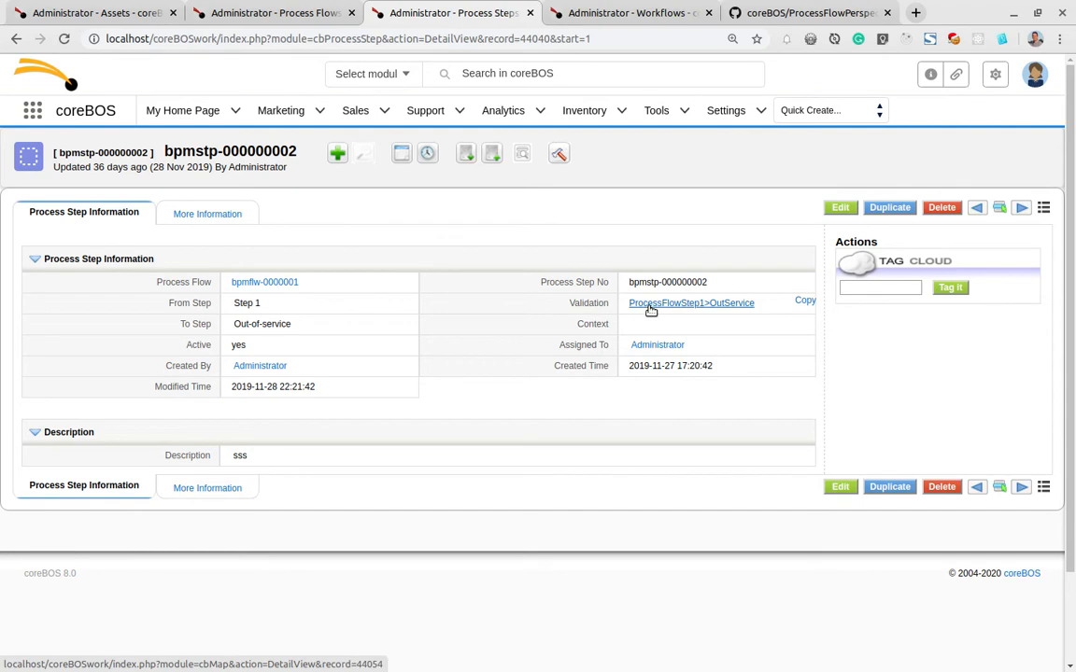
pyautogui.middleClick(651, 311)
pyautogui.click(538, 7)
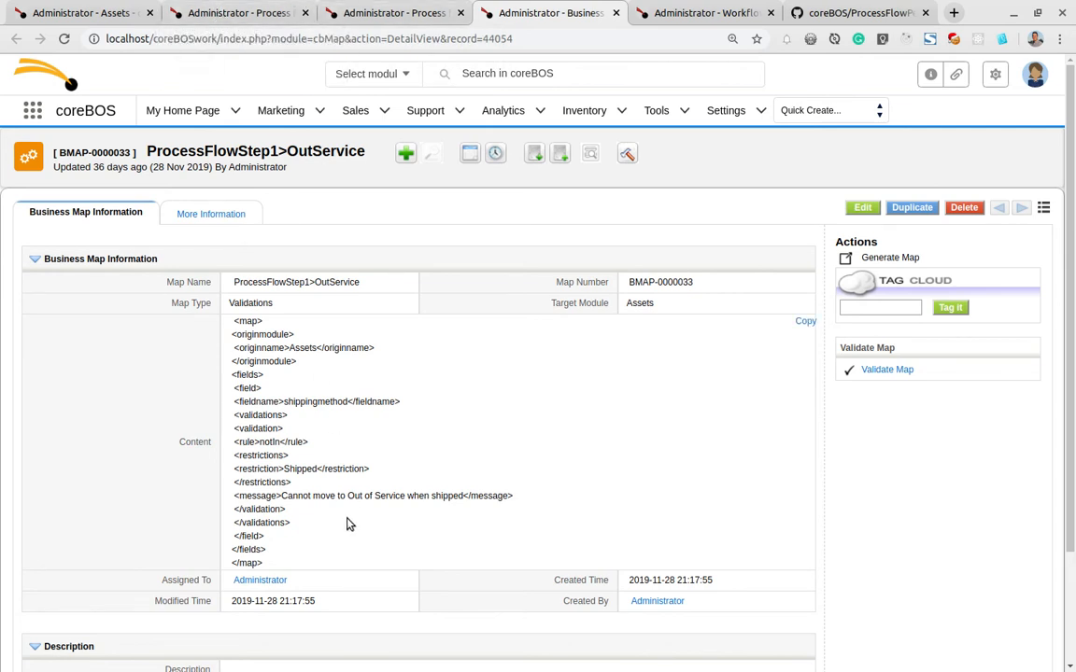
# Return to asset AST-000002 and enter shipping as its shipping method.
pyautogui.click(224, 12)
pyautogui.click(93, 12)
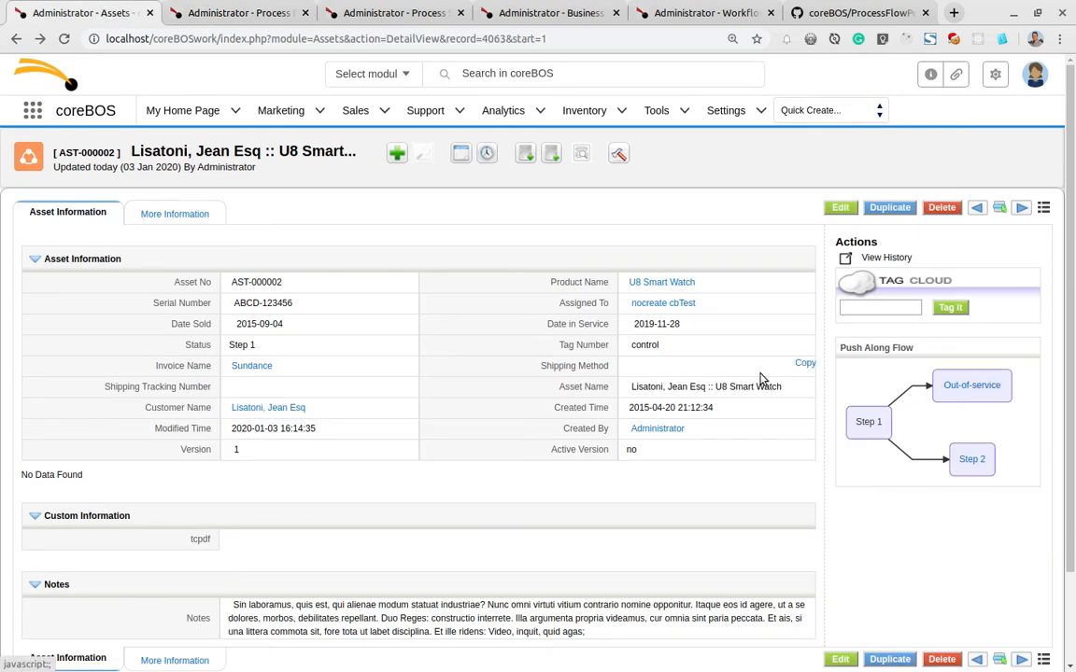
pyautogui.click(673, 365)
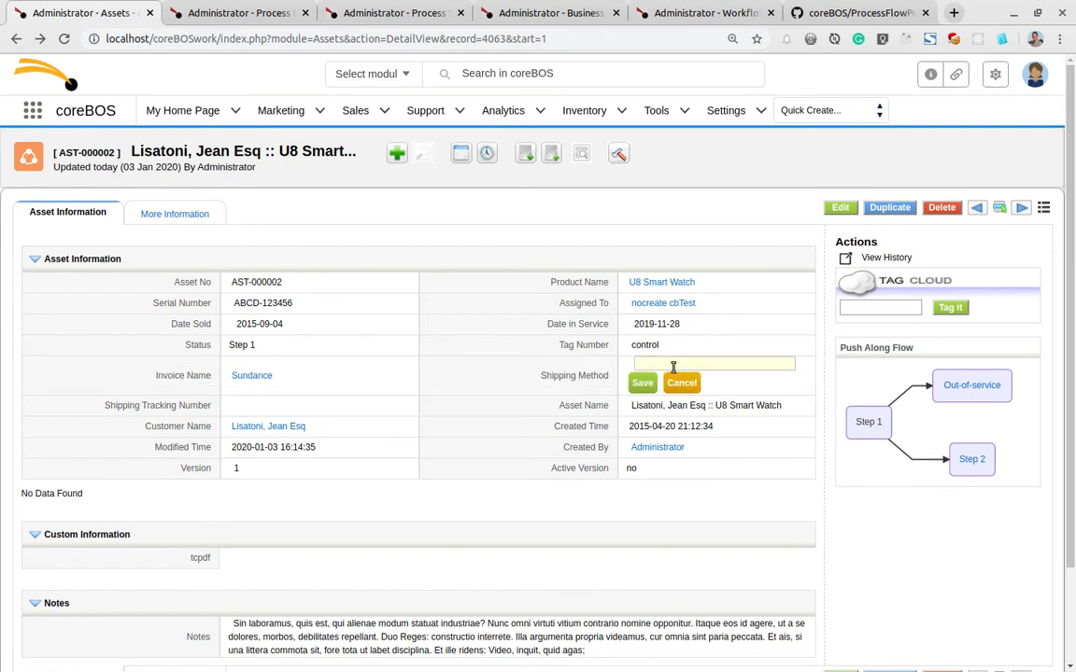
pyautogui.write('ship')
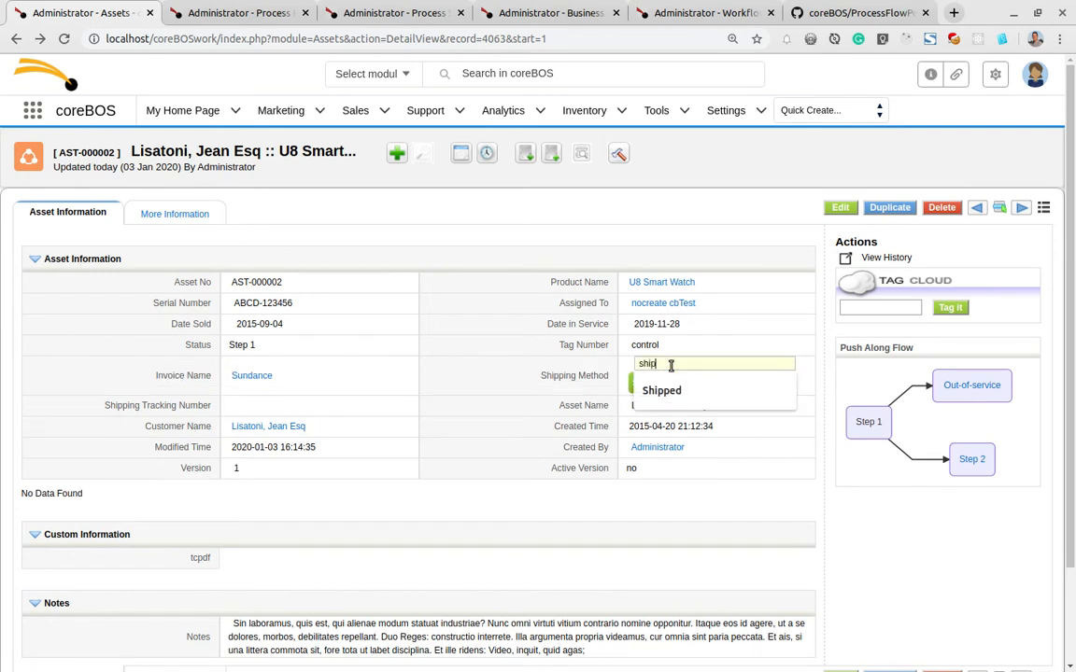
pyautogui.write('ping')
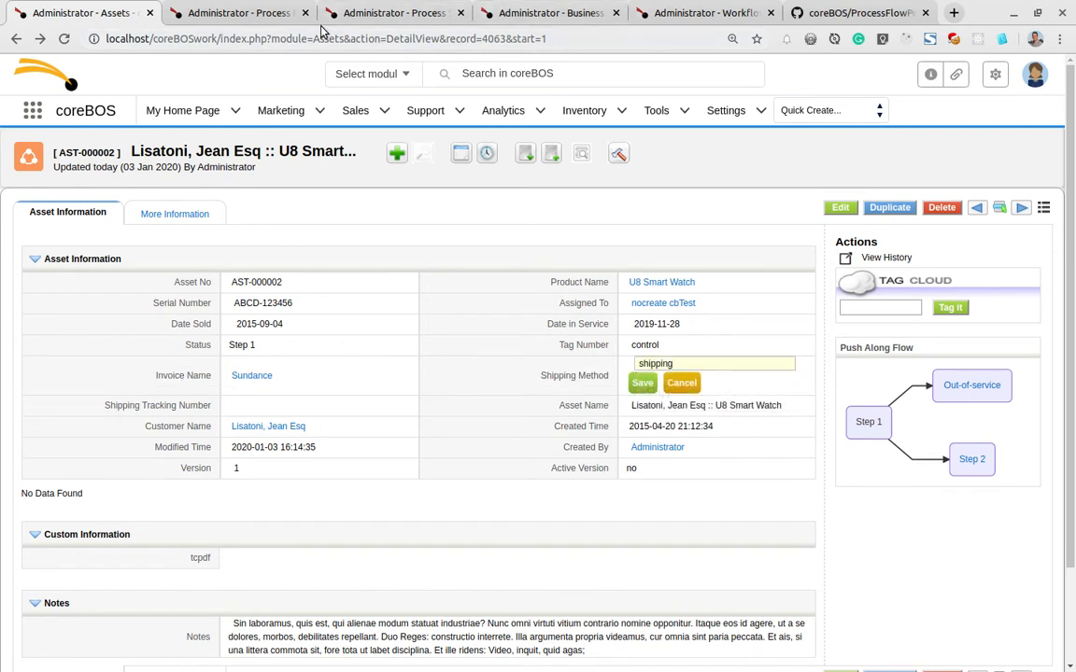
# Copy the restriction value Shipped from the content of the ProcessFlowStep1>OutService map, and cancel editing the map.
pyautogui.click(551, 13)
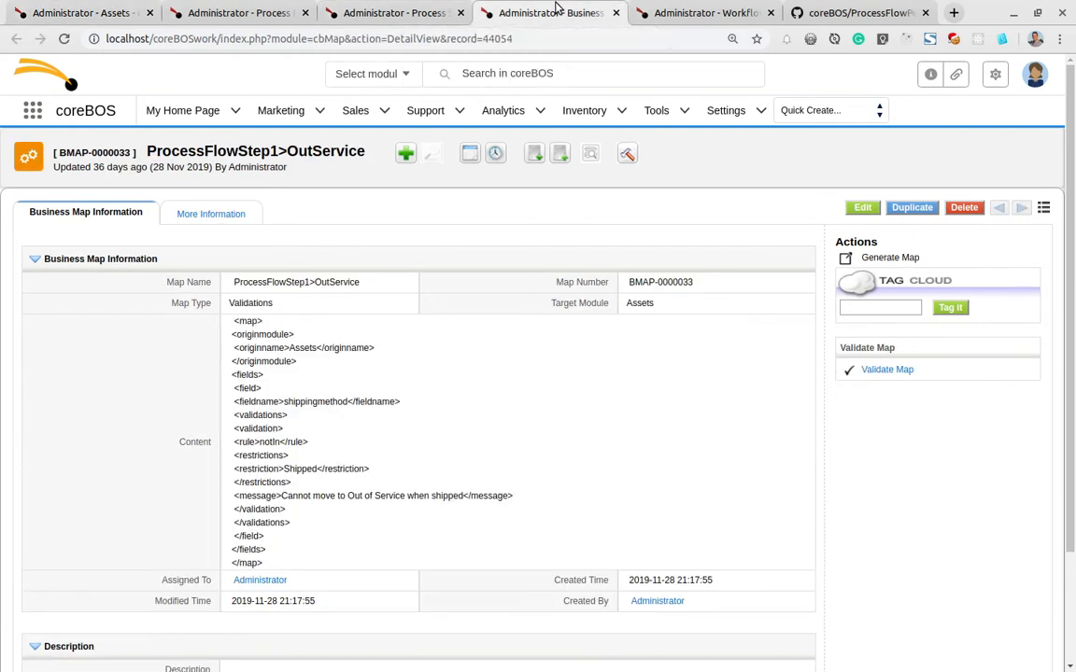
pyautogui.click(301, 472)
pyautogui.scroll(-3, 354, 362)
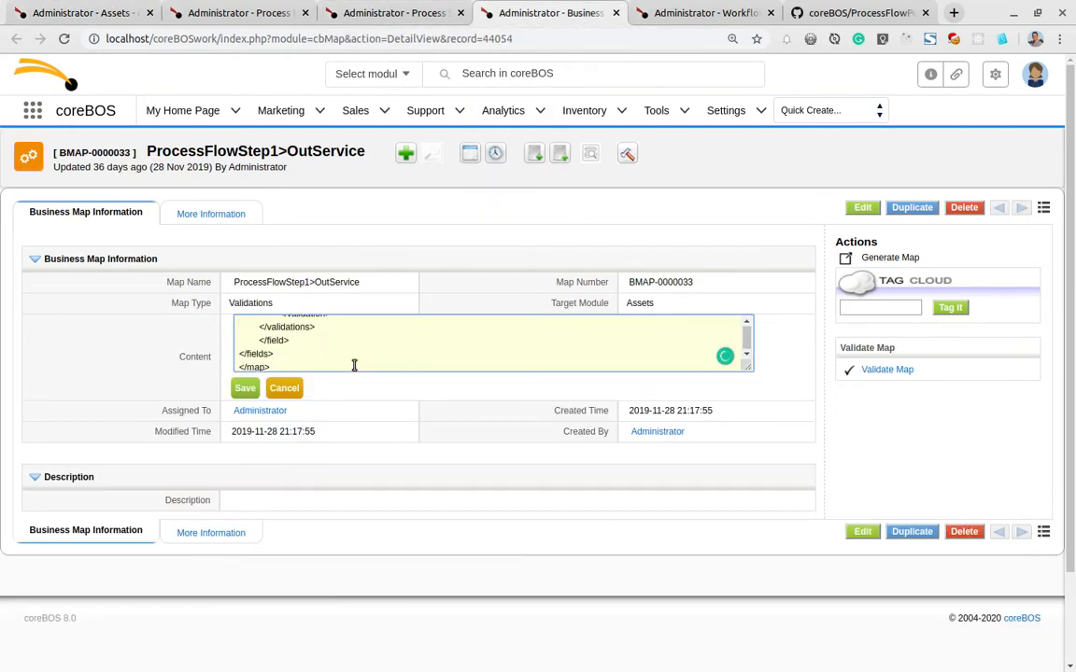
pyautogui.doubleClick(323, 353)
pyautogui.hotkey('ctrl', 'c')
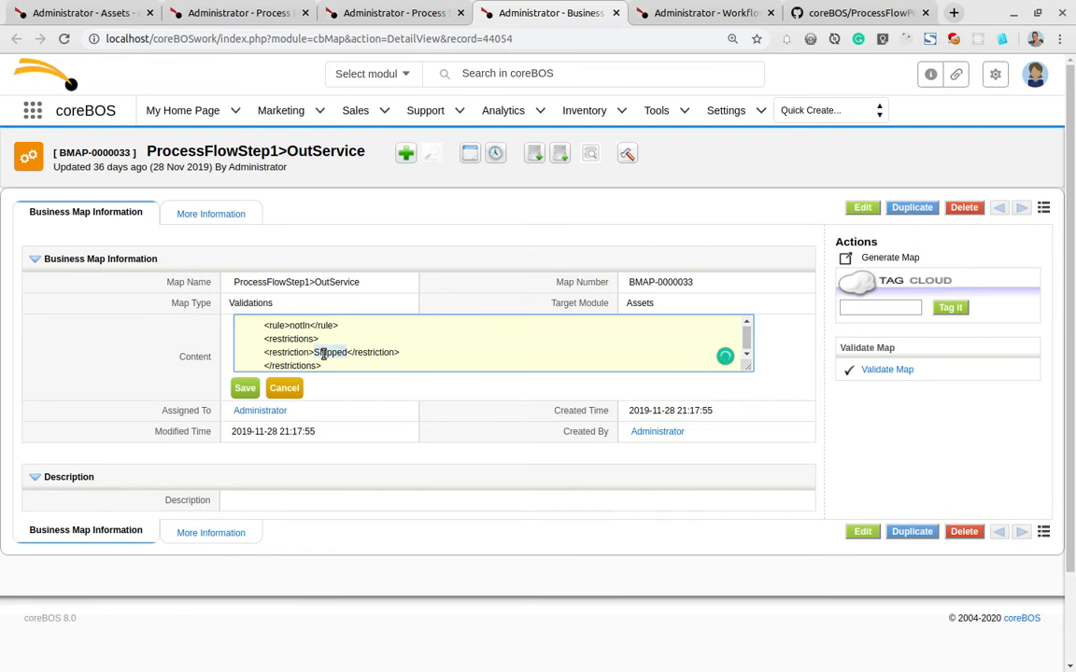
pyautogui.click(284, 388)
# Replace the shipping method of asset AST-000002 with the copied value Shipped and save it.
pyautogui.click(98, 12)
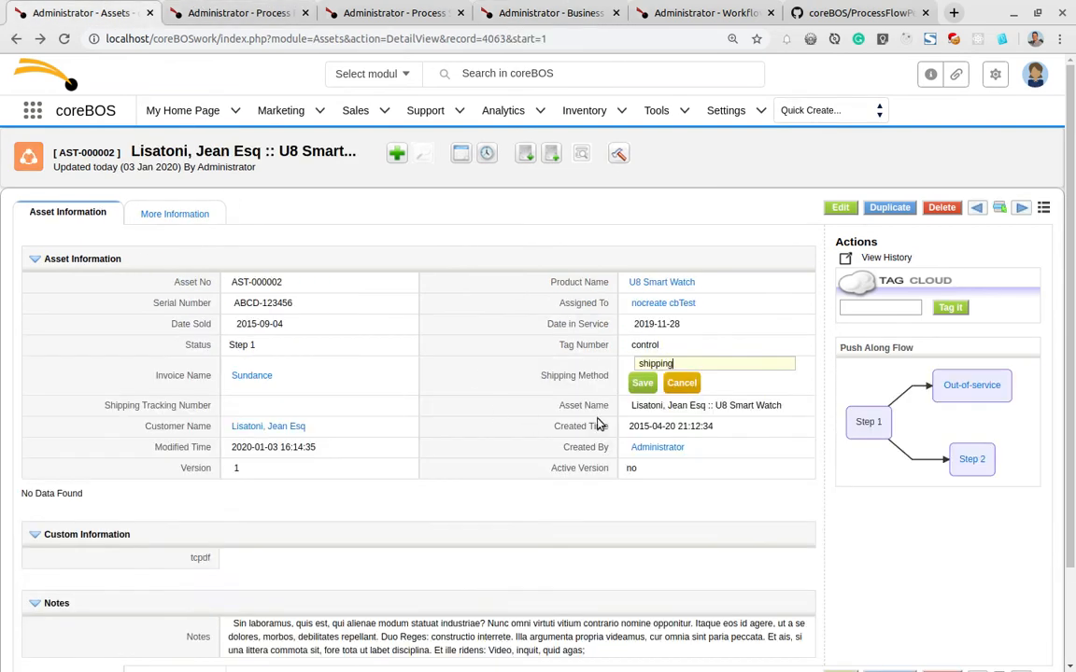
pyautogui.hotkey('ctrl', 'a')
pyautogui.hotkey('ctrl', 'v')
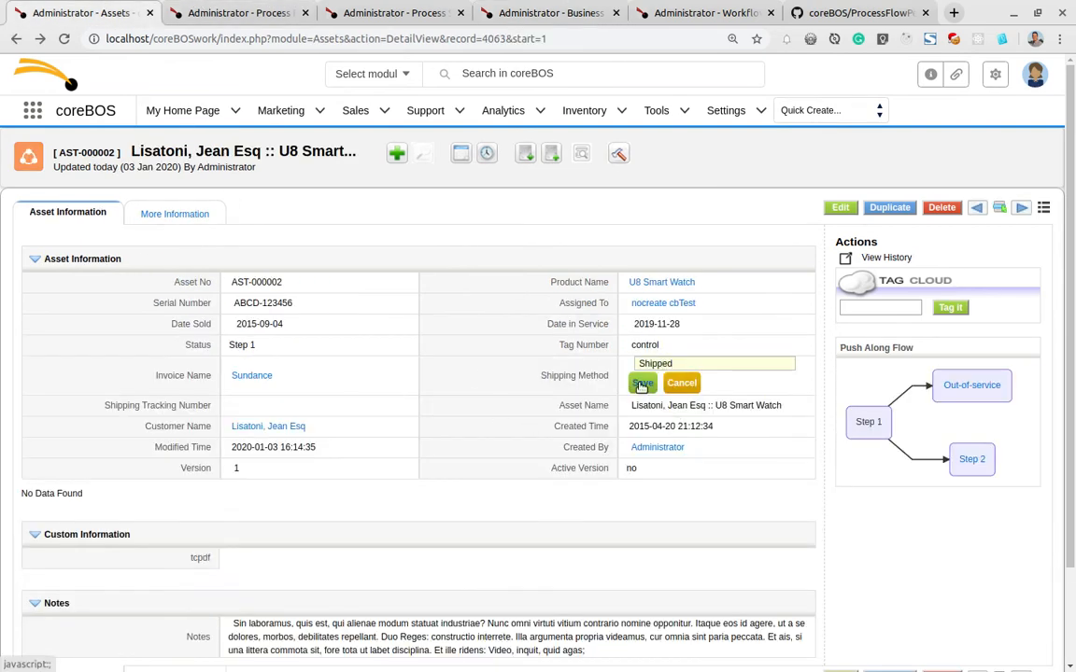
pyautogui.click(642, 385)
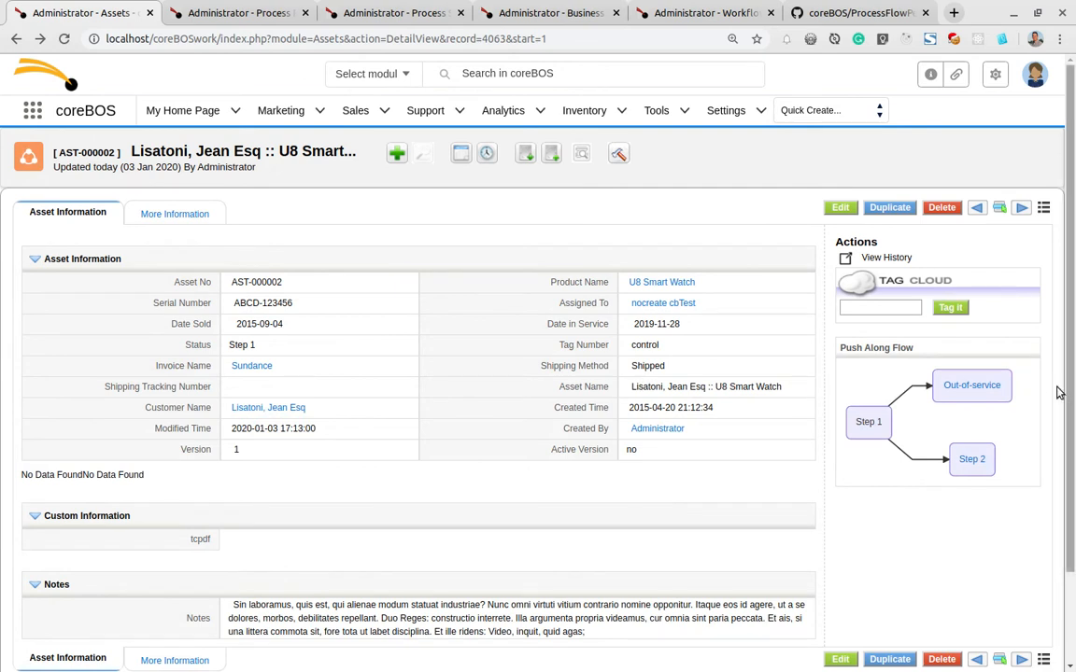
# Try to push asset AST-000002 along the flow from Step 1 to Out-of-service, and dismiss the message.
pyautogui.click(973, 391)
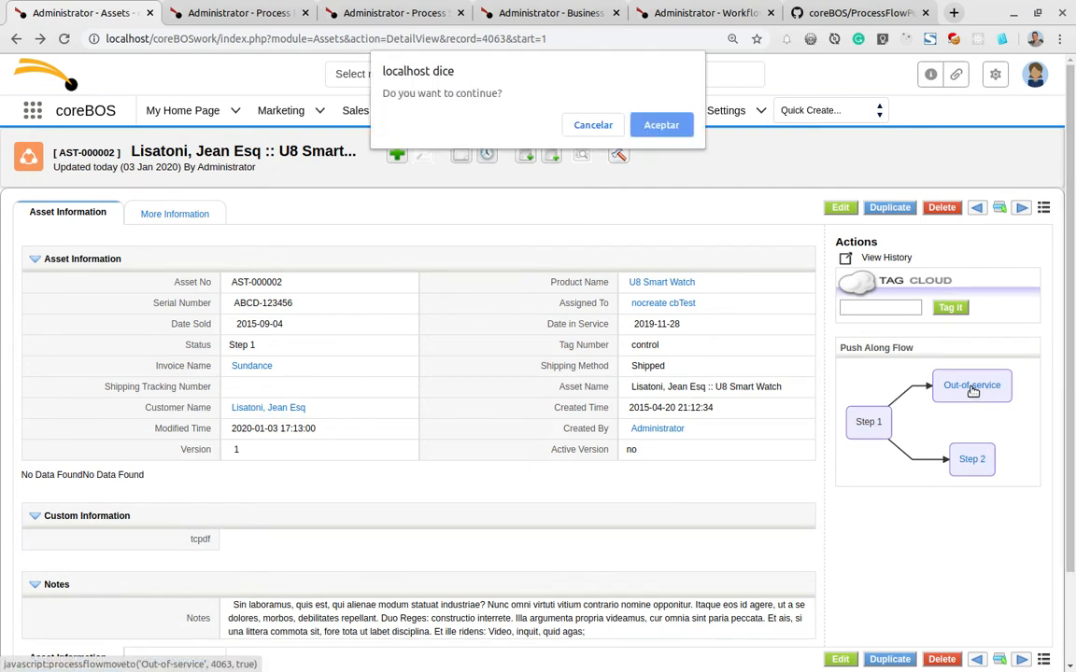
pyautogui.click(660, 125)
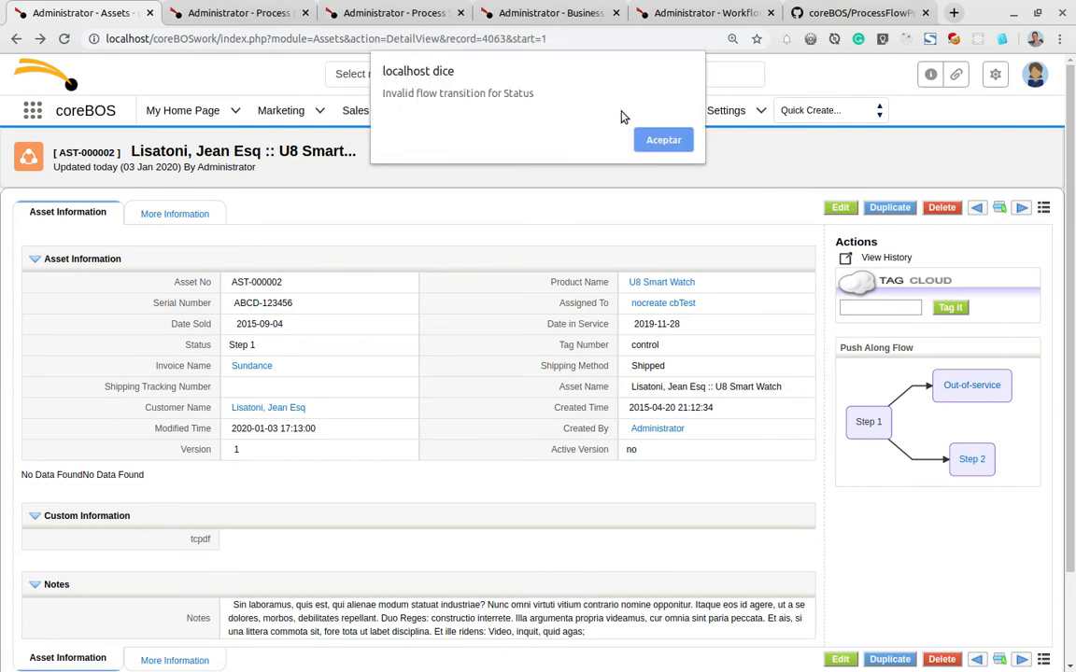
pyautogui.click(658, 142)
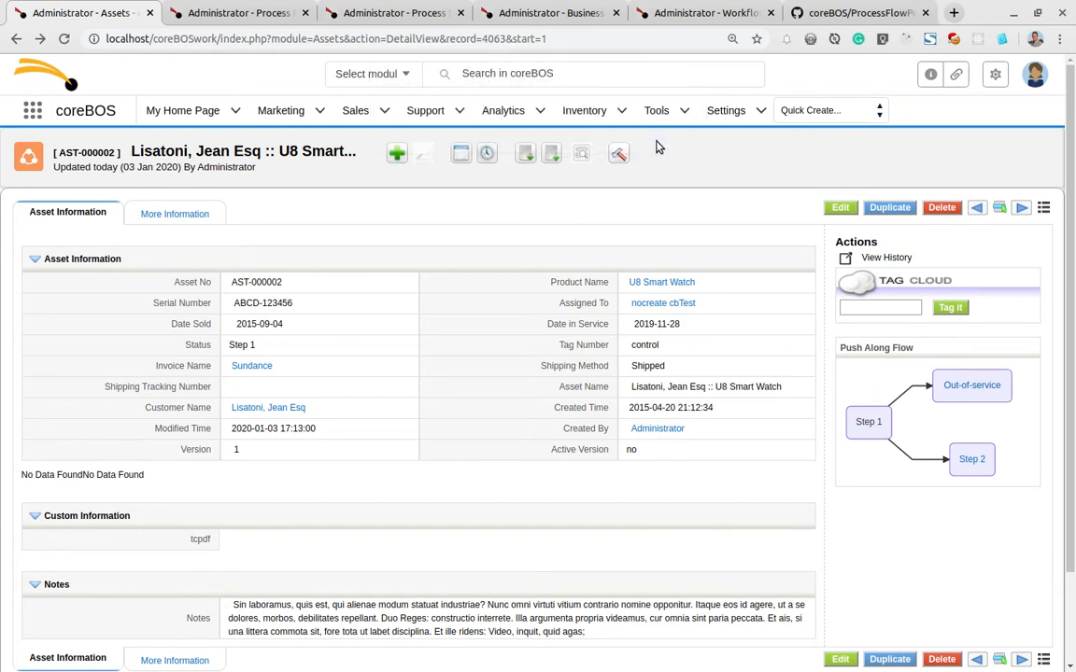
# Try to save the asset's status as Out-of-service by editing the field directly, and discard the change.
pyautogui.doubleClick(270, 351)
pyautogui.click(271, 344)
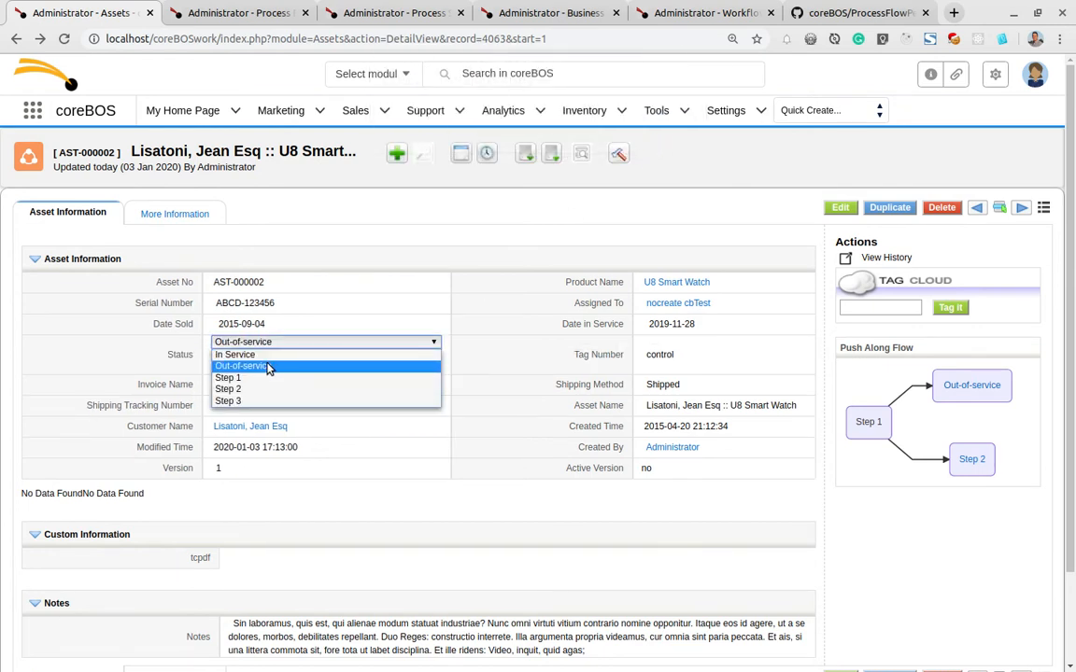
pyautogui.click(244, 365)
pyautogui.click(228, 362)
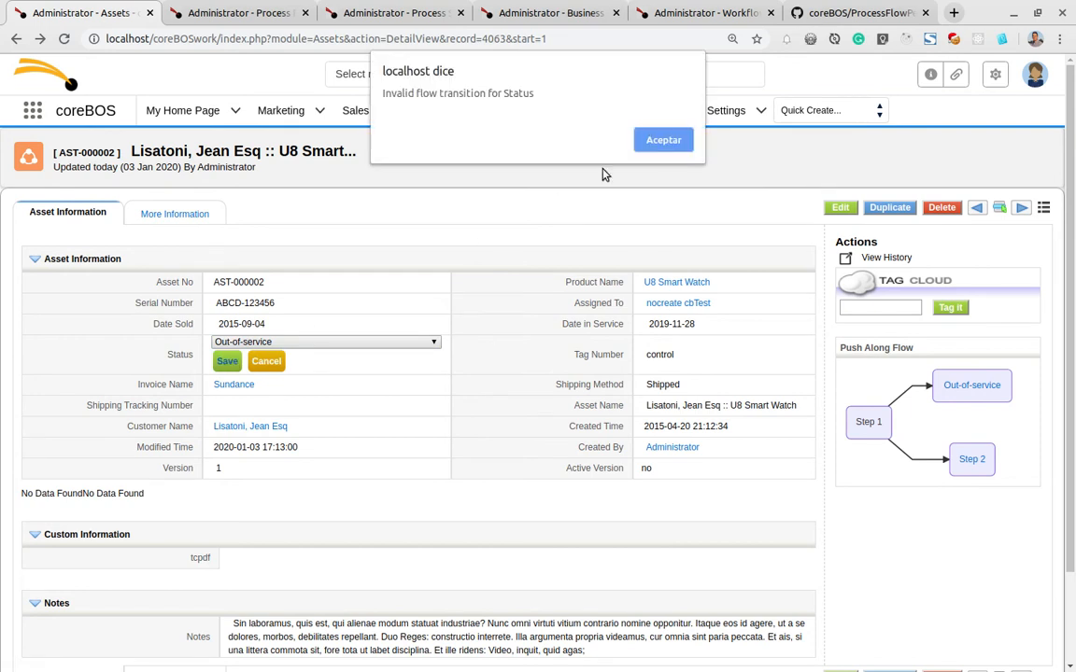
pyautogui.click(647, 140)
pyautogui.click(266, 361)
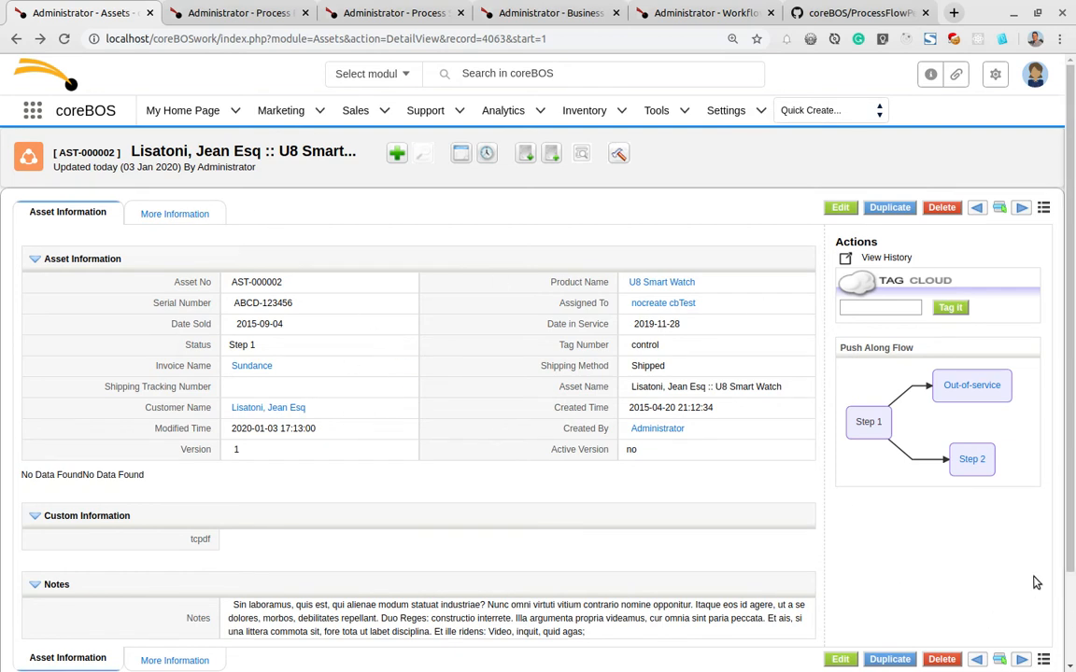
# Push asset AST-000002 along the flow to Step 2 and confirm the transition.
pyautogui.click(971, 461)
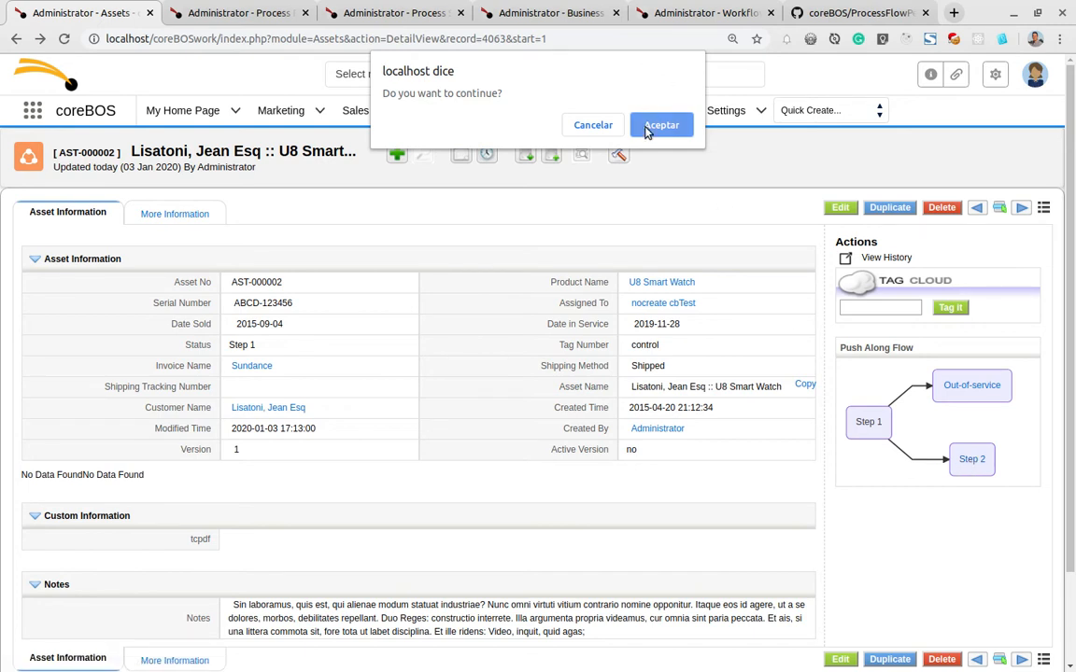
pyautogui.click(647, 130)
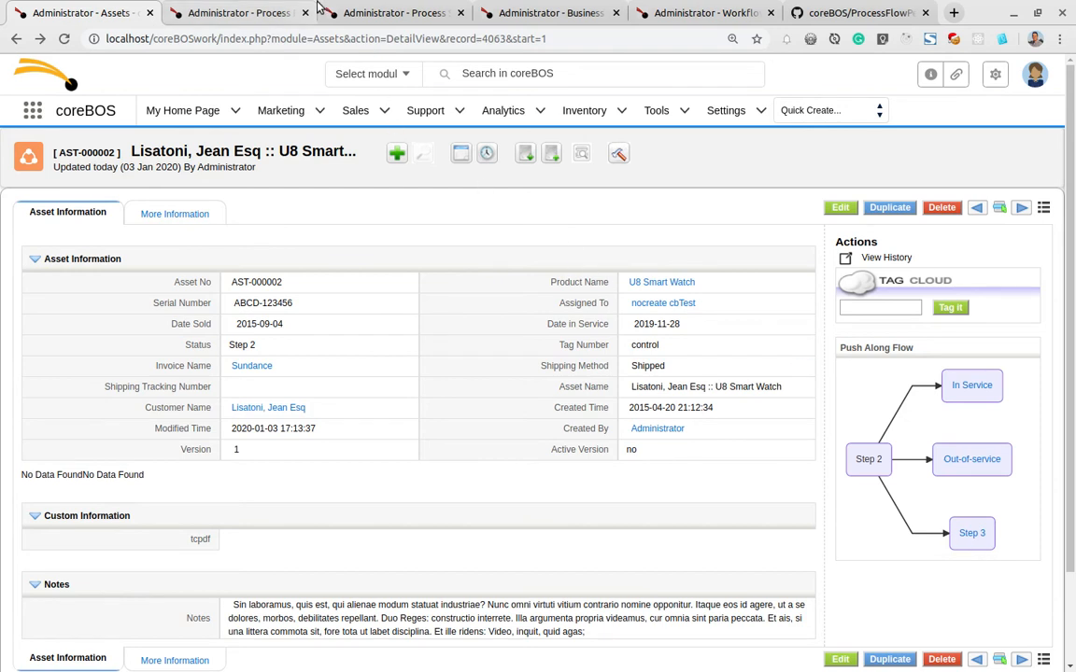
# Review process step bpmstp-000000002 against the step list of flow bpmflw-0000001, and look at the step's validation task lists on offer.
pyautogui.click(382, 12)
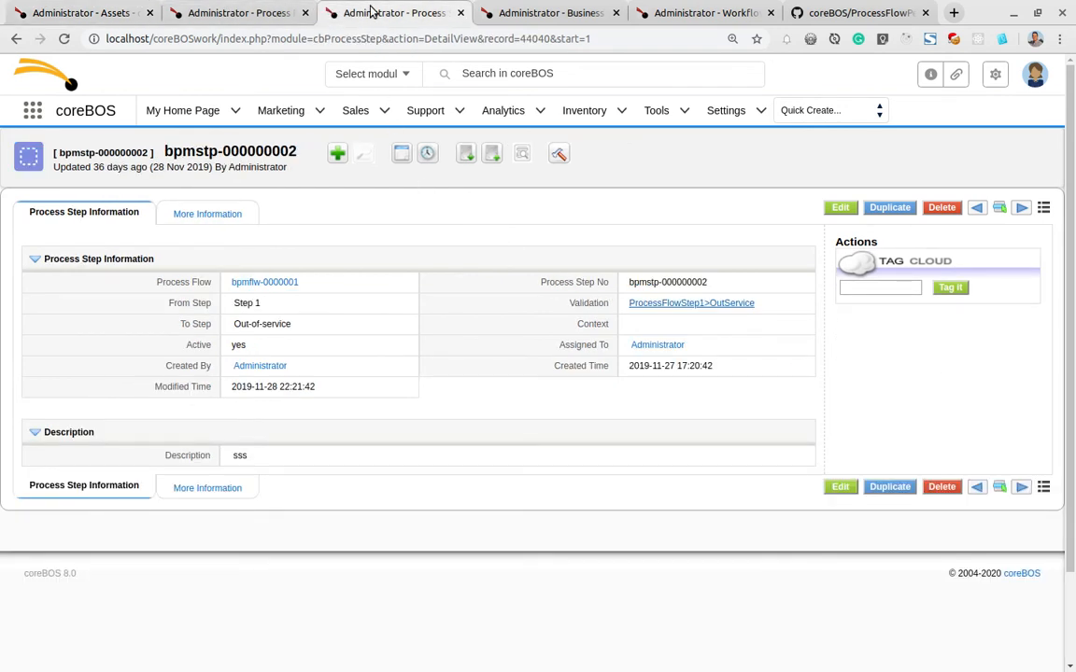
pyautogui.click(222, 11)
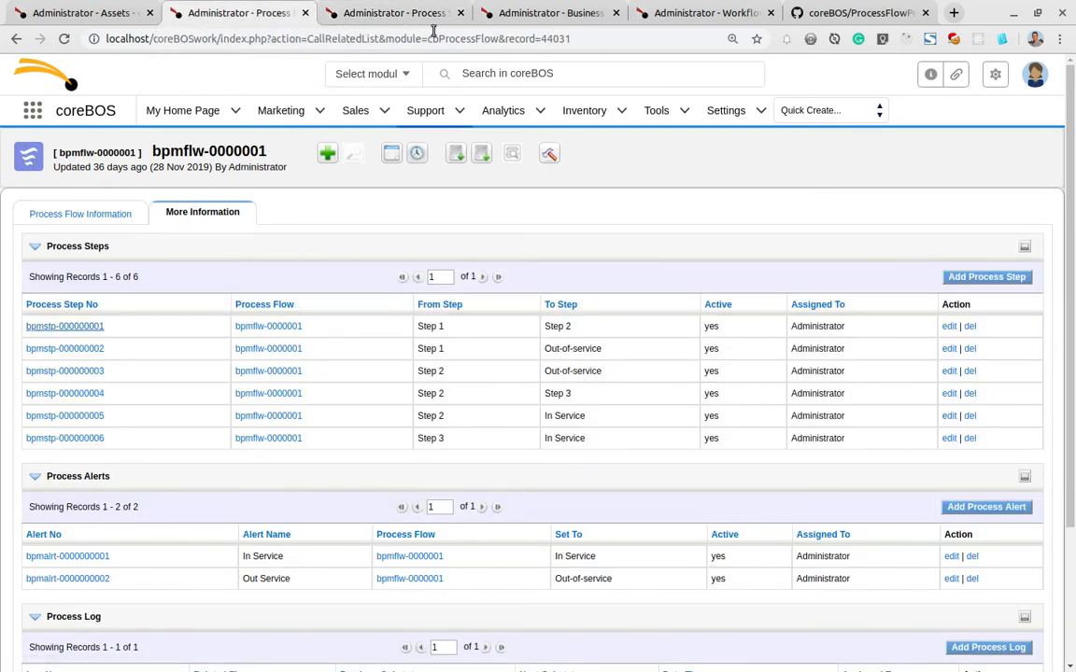
pyautogui.click(401, 9)
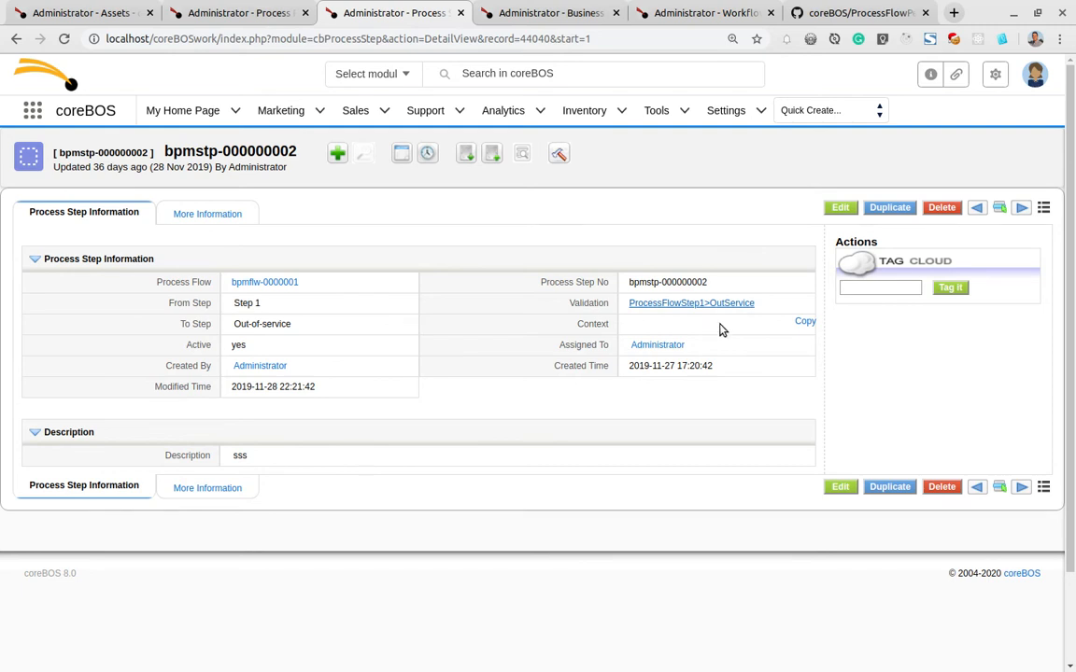
pyautogui.moveTo(200, 219)
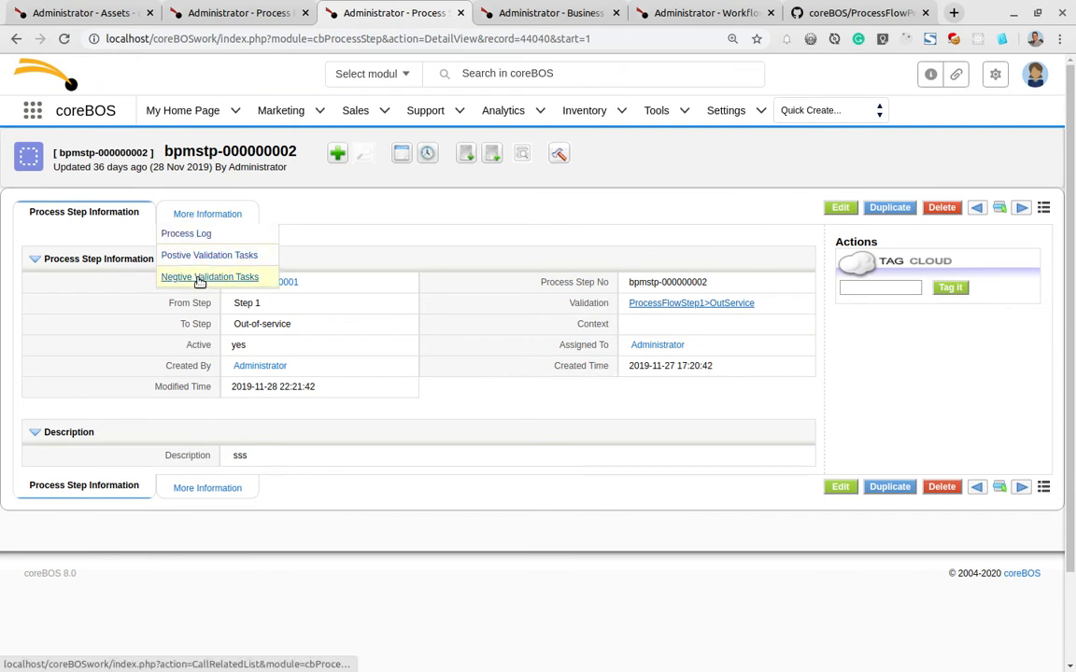
pyautogui.click(236, 11)
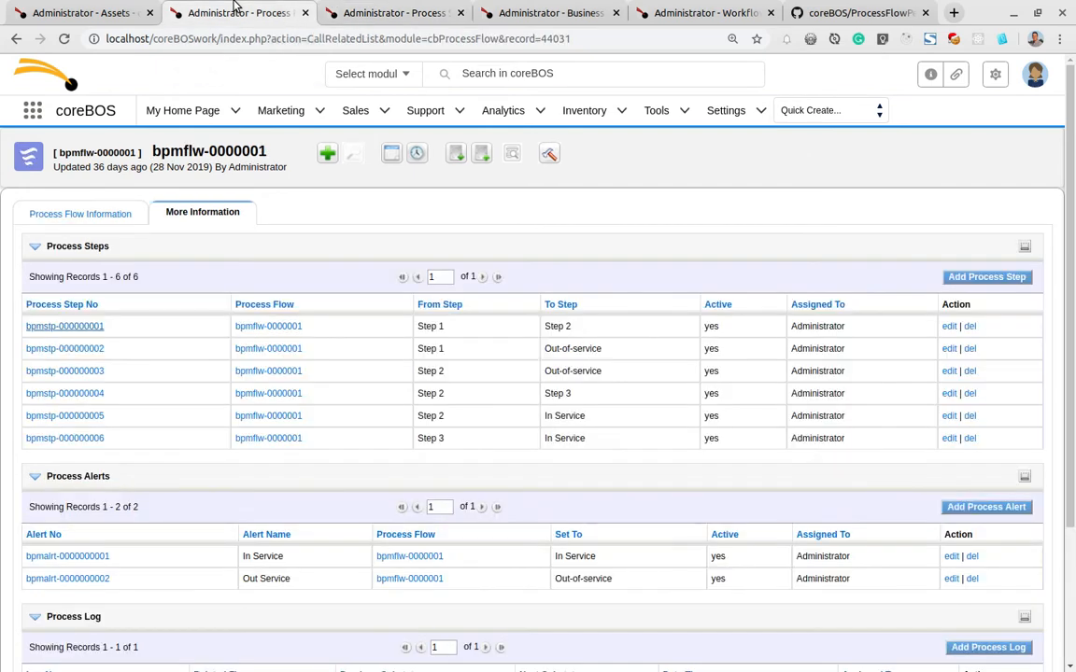
pyautogui.scroll(-3, 250, 453)
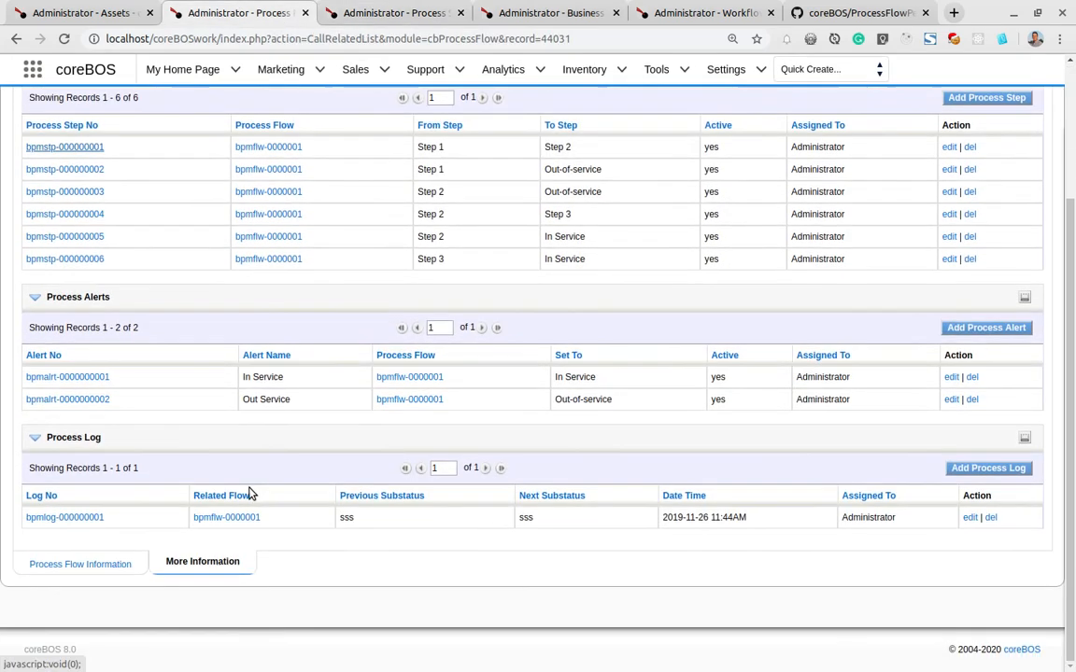
pyautogui.click(89, 378)
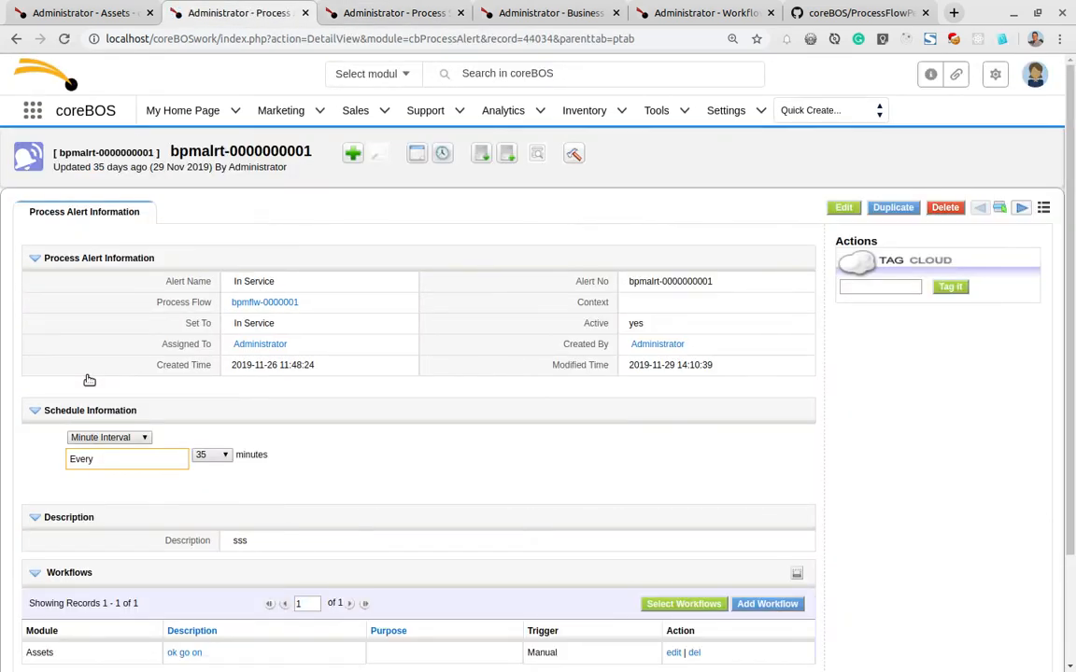
pyautogui.scroll(-2, 480, 407)
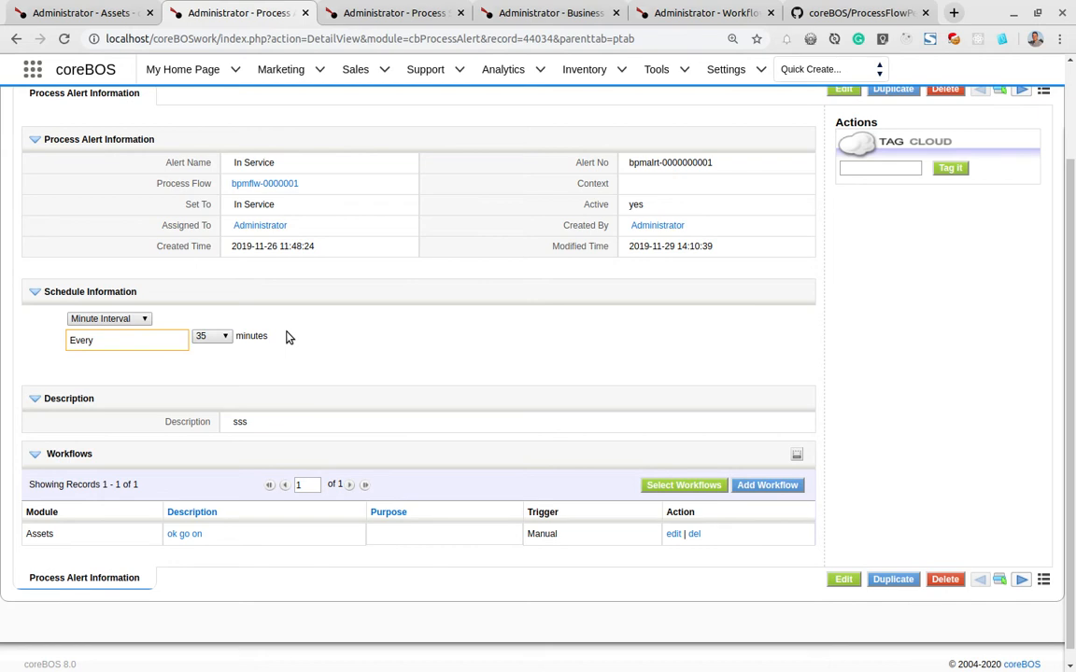
# Open the Scheduler from the CRM settings in a separate browser tab and highlight the ProcessAlertQueue cron job.
pyautogui.scroll(3, 1027, 257)
pyautogui.click(995, 74)
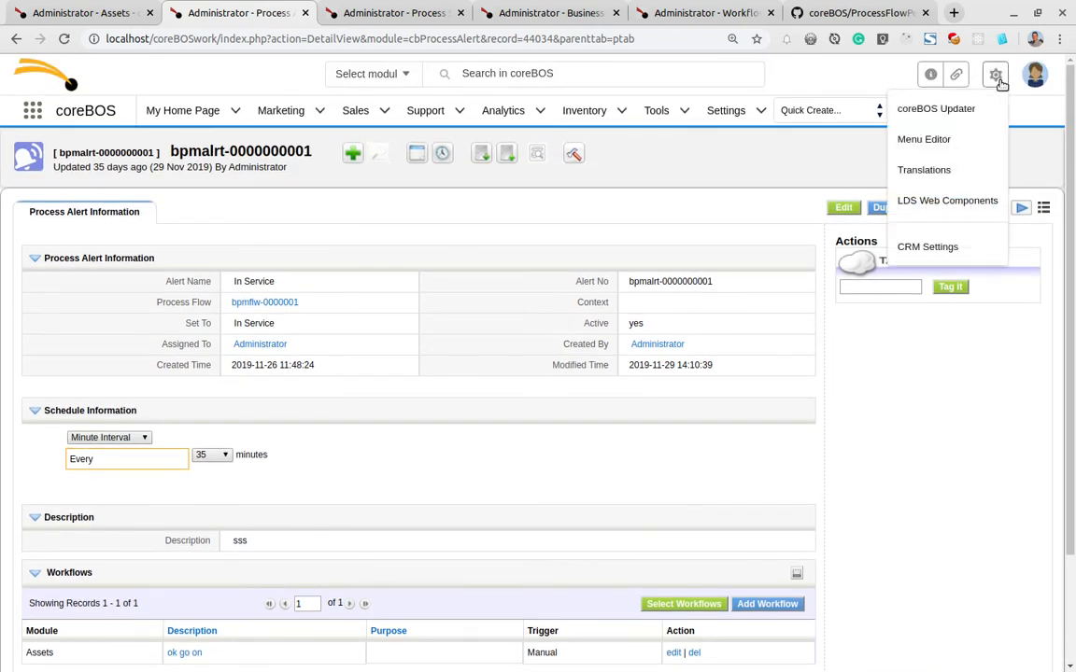
pyautogui.middleClick(929, 246)
pyautogui.hotkey('ctrl', 'Tab')
pyautogui.scroll(-5, 248, 545)
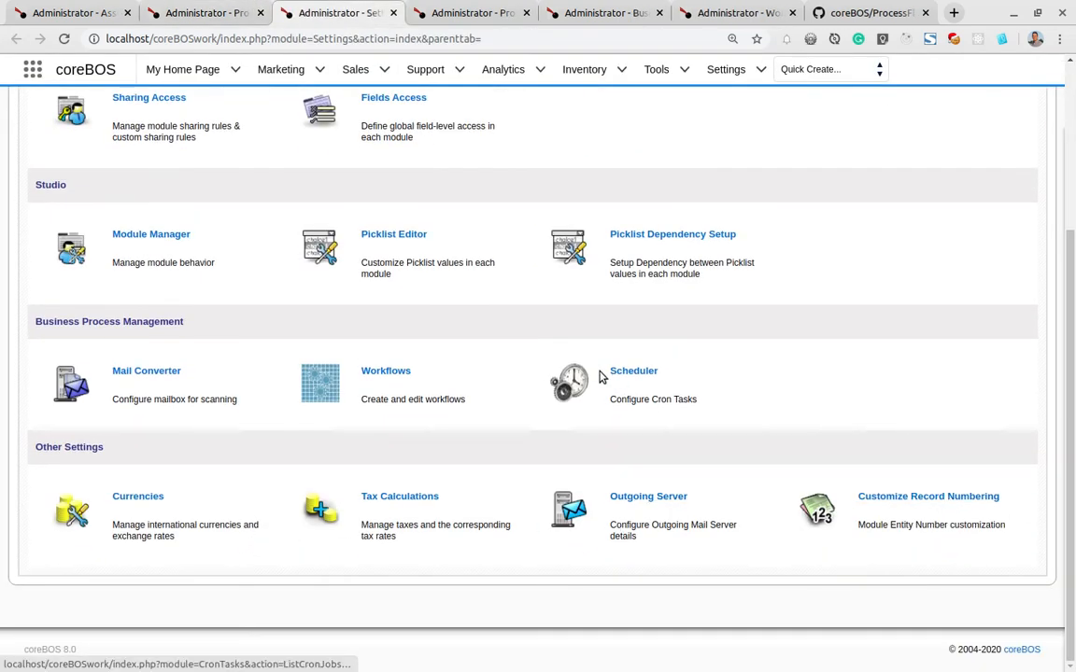
pyautogui.click(632, 371)
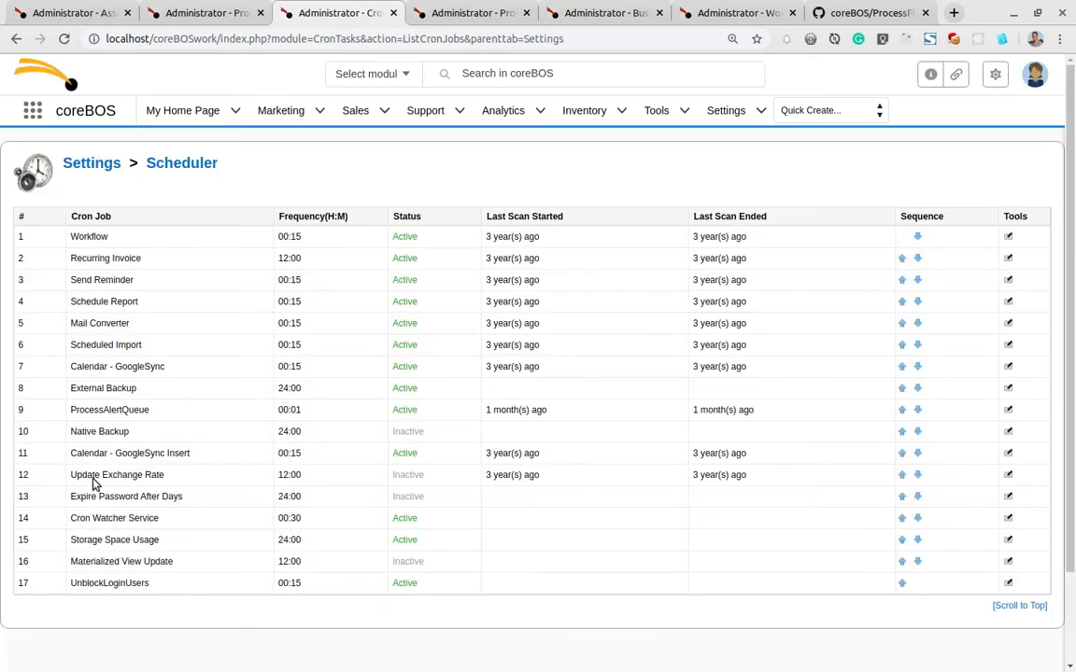
pyautogui.doubleClick(87, 409)
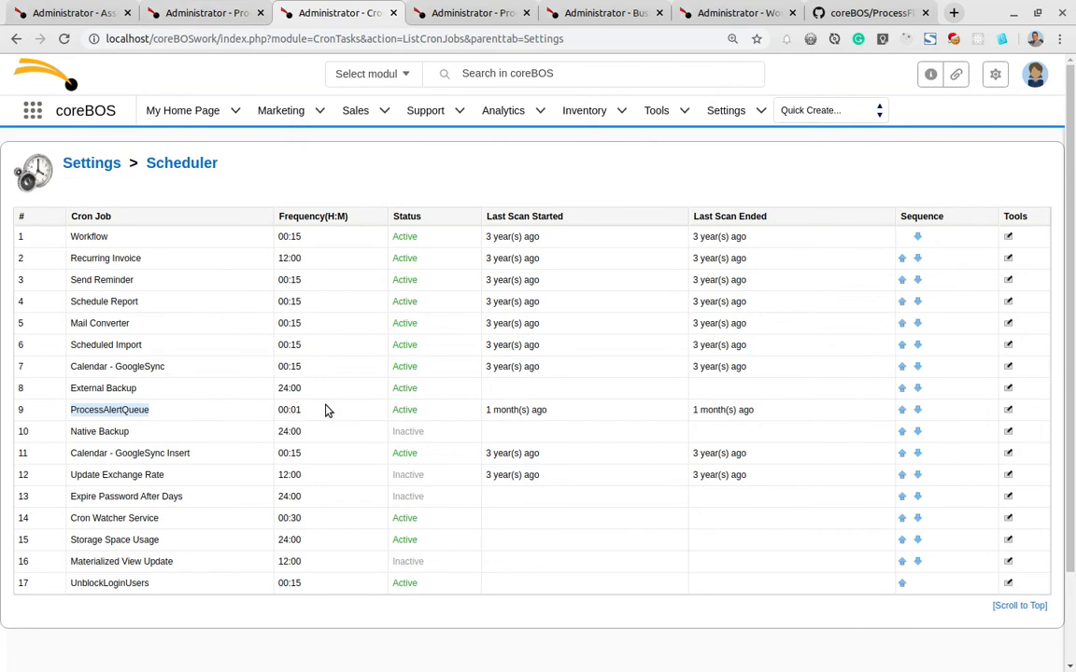
pyautogui.click(206, 19)
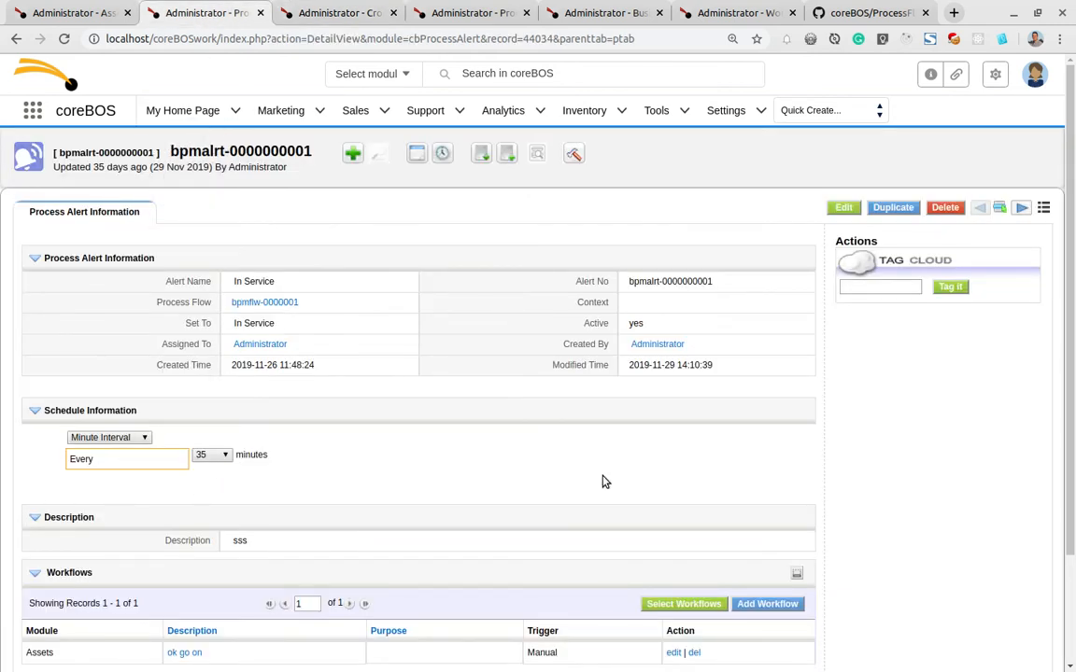
pyautogui.click(844, 210)
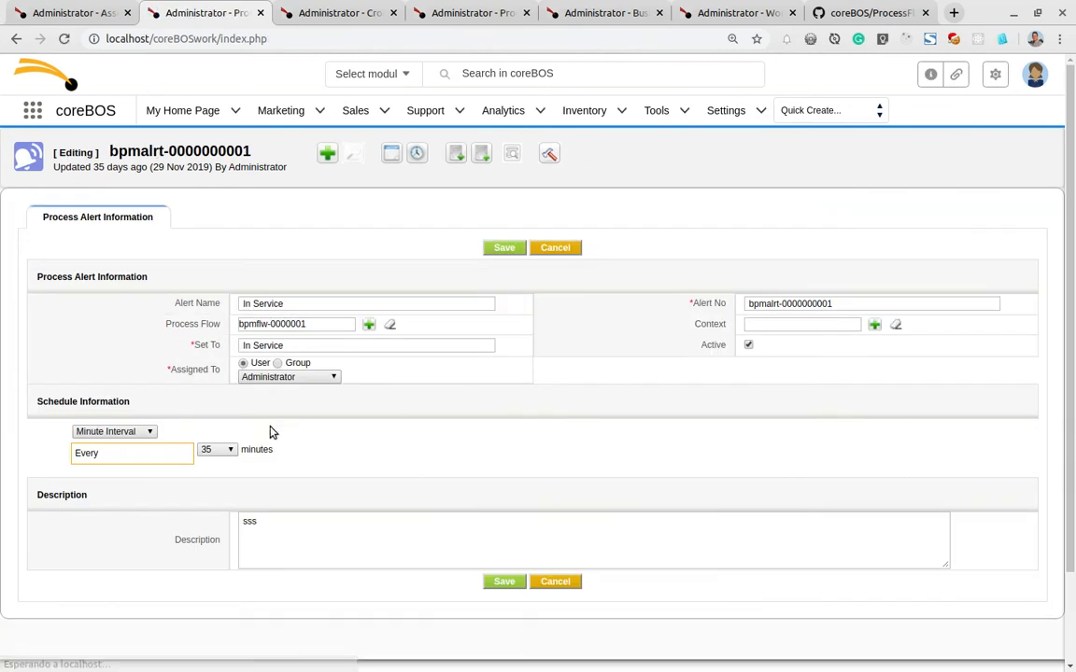
pyautogui.click(137, 432)
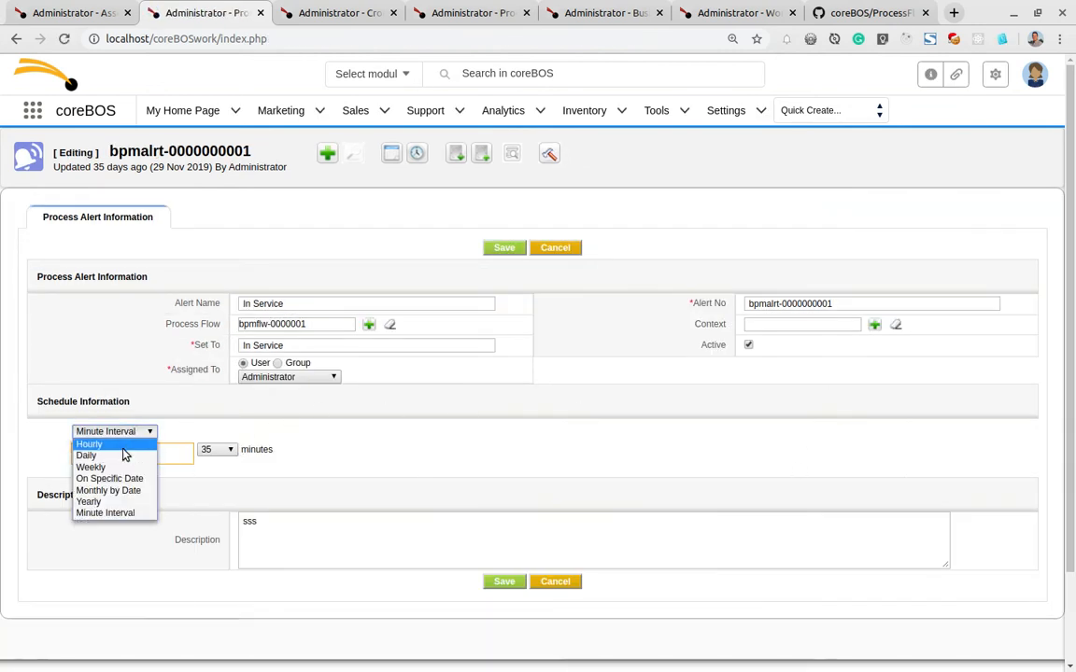
pyautogui.click(123, 445)
pyautogui.click(127, 433)
pyautogui.click(128, 456)
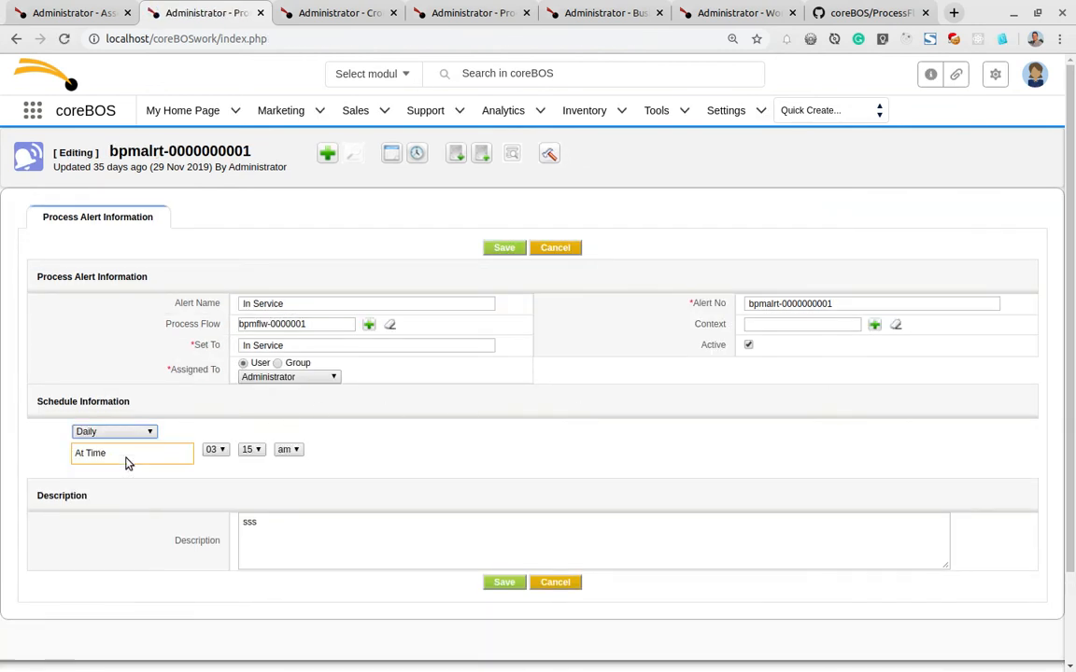
pyautogui.click(125, 433)
pyautogui.click(132, 468)
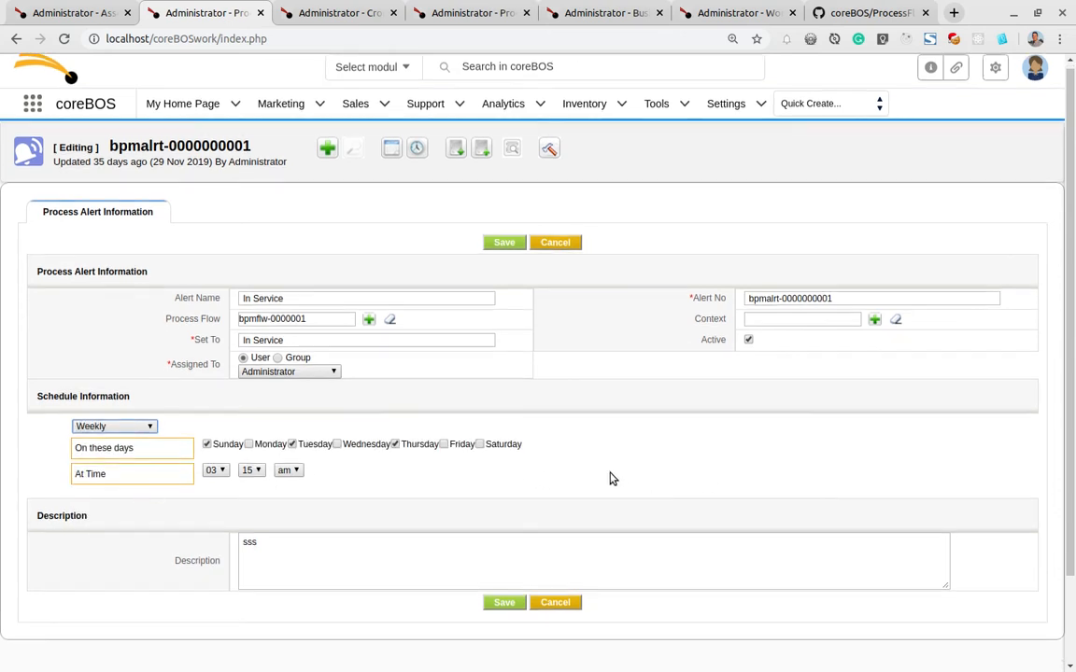
pyautogui.scroll(-1, 610, 478)
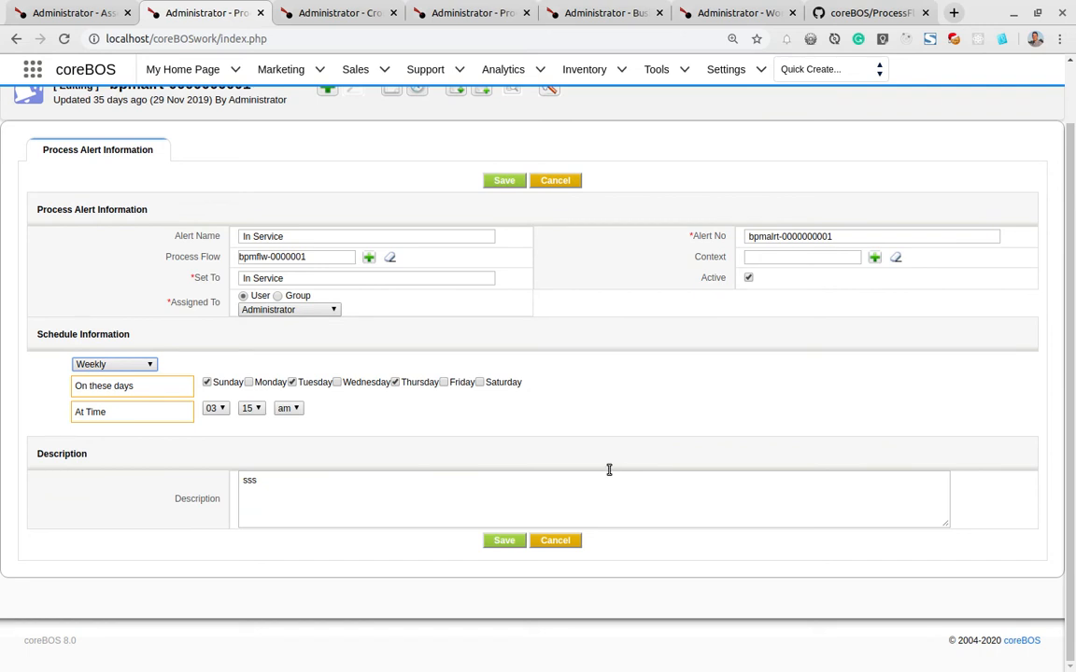
pyautogui.click(567, 180)
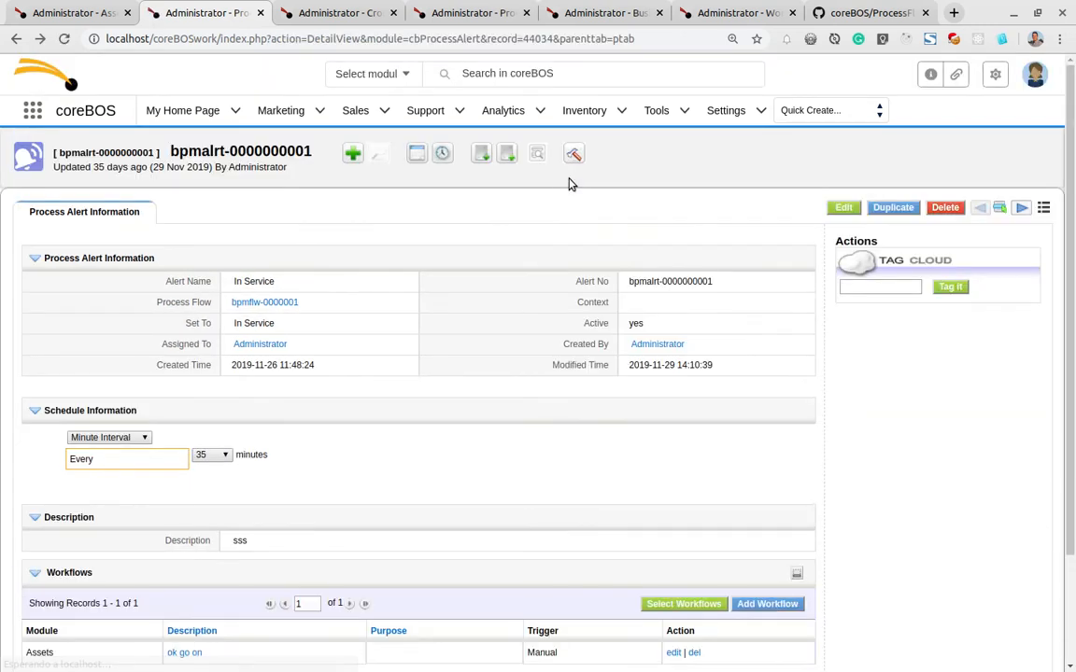
pyautogui.scroll(-2, 211, 496)
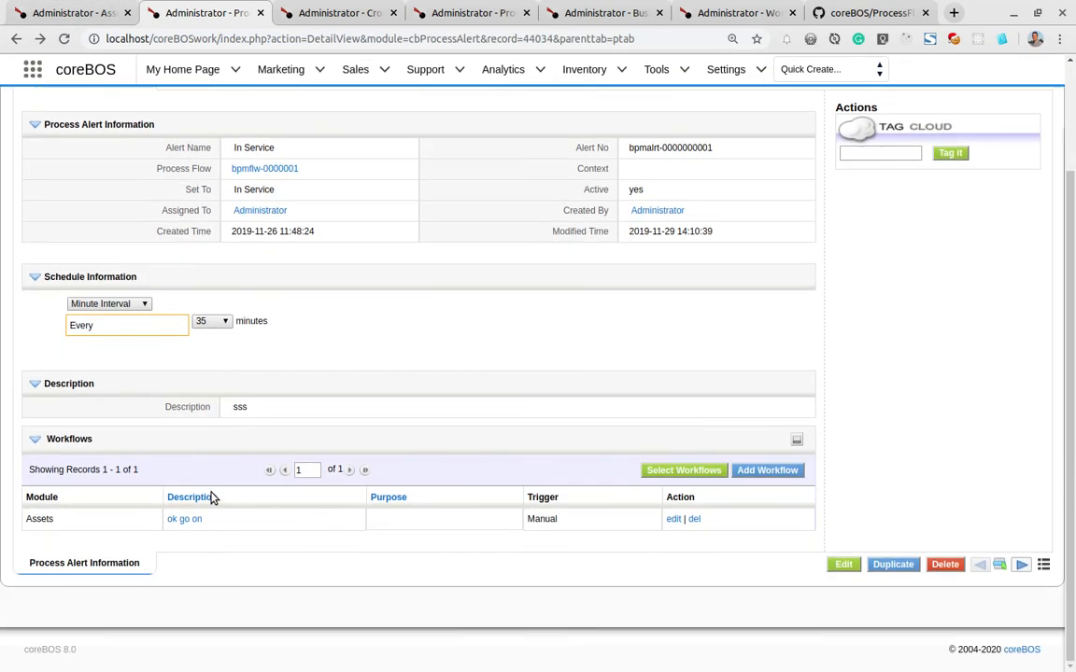
# Open the Process Log module in the process step's browser tab and examine log entry bpmlog-000000002.
pyautogui.click(481, 12)
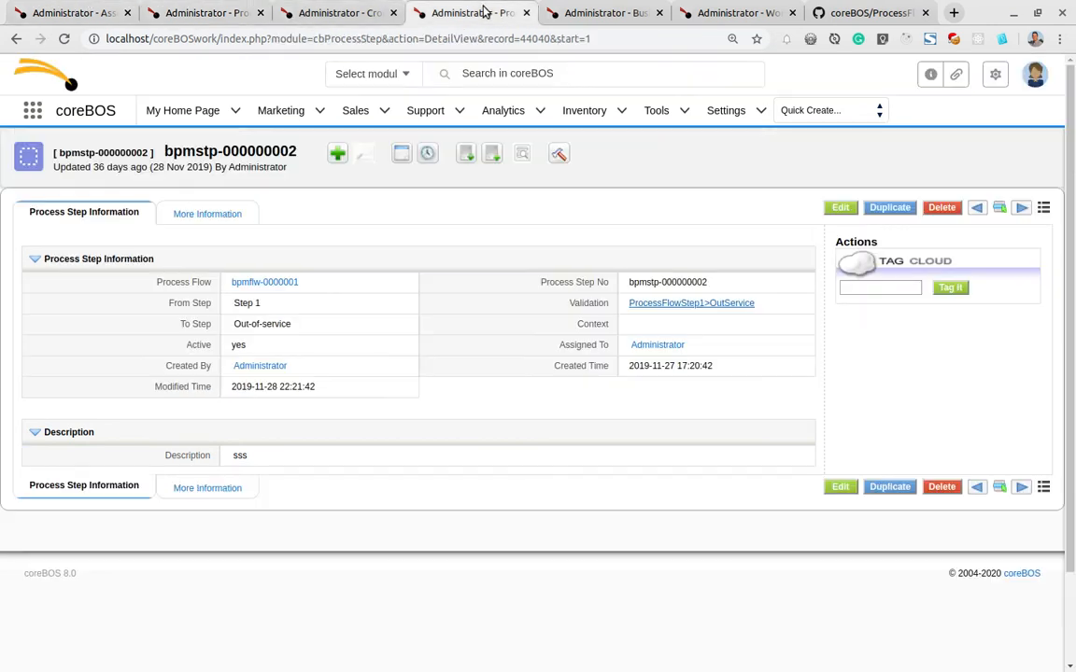
pyautogui.moveTo(612, 116)
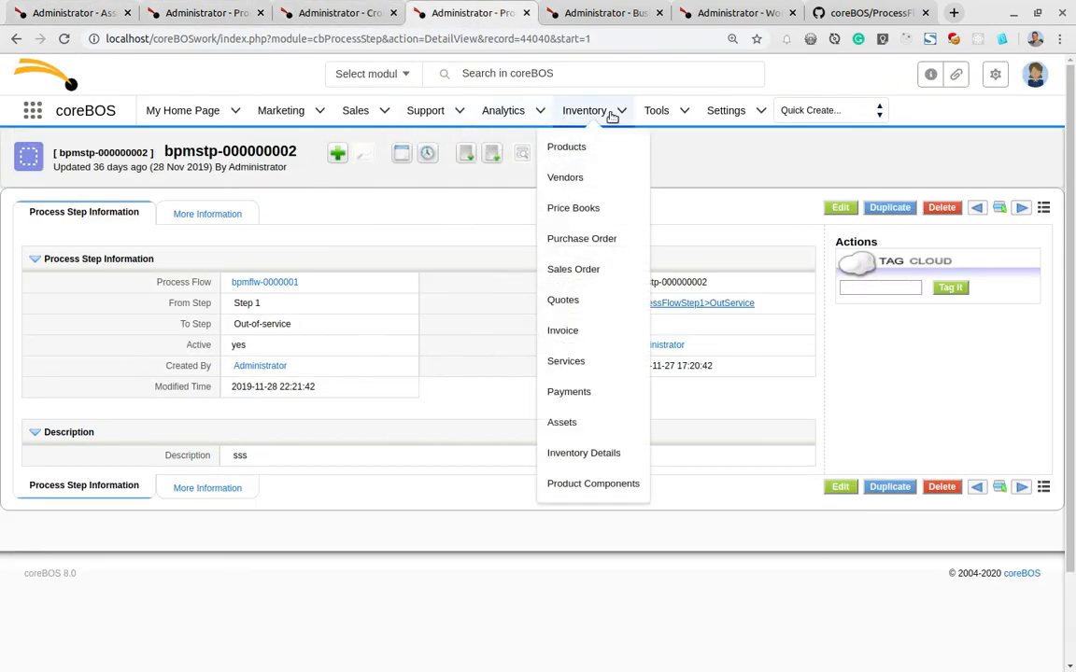
pyautogui.moveTo(660, 110)
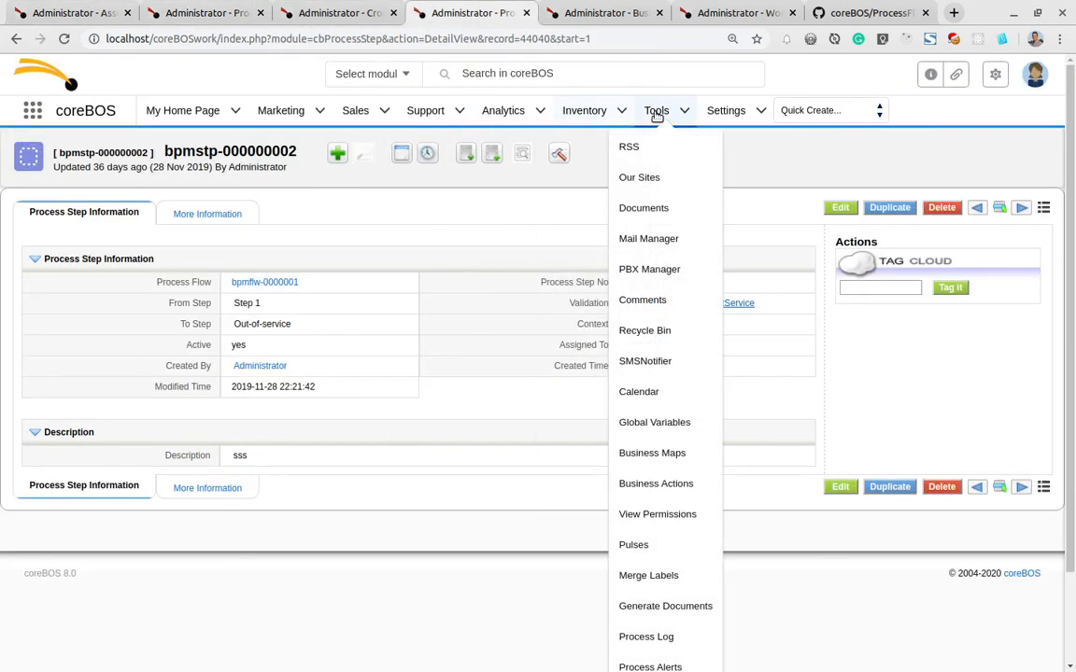
pyautogui.click(645, 637)
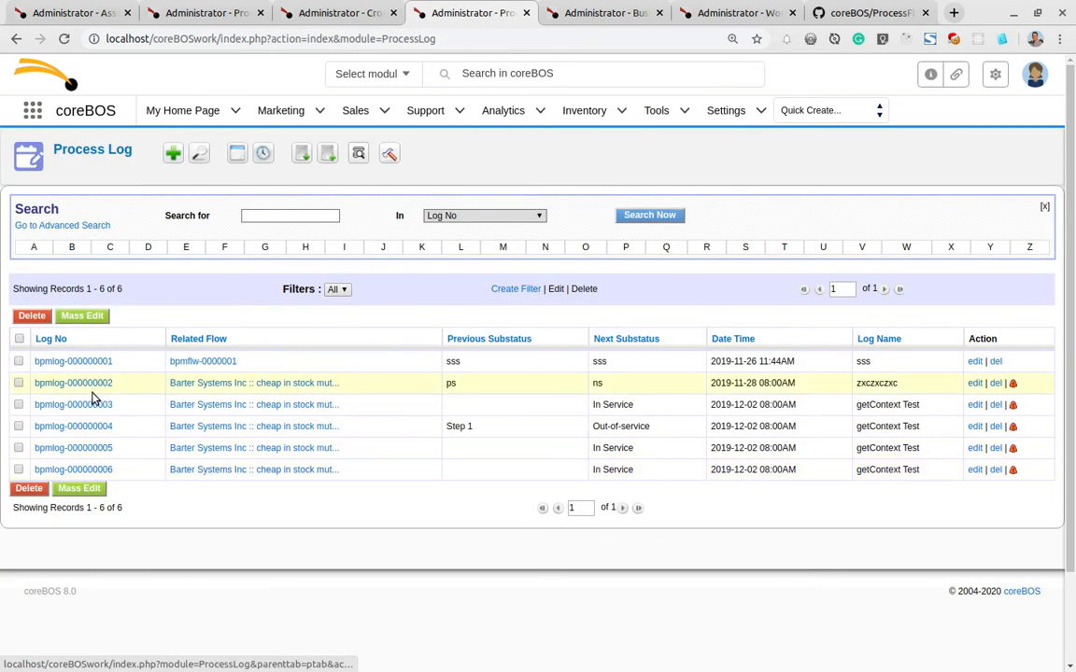
pyautogui.click(80, 384)
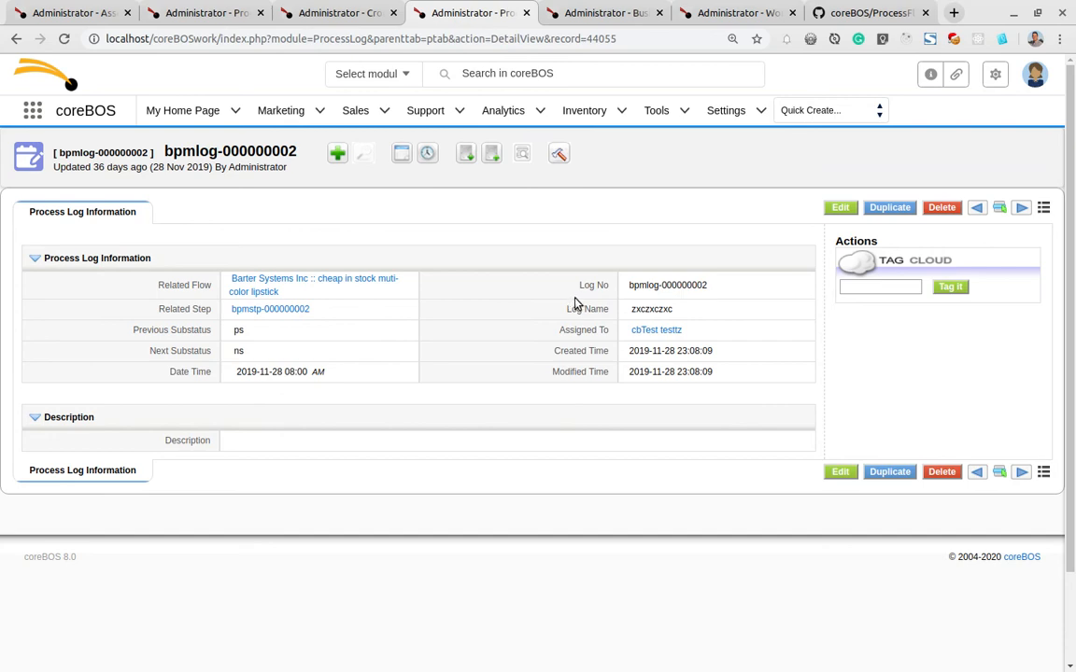
# Open the "ok go on" workflow from the process alert and review the field mappings of its Create Entity task "ok go > on".
pyautogui.click(338, 12)
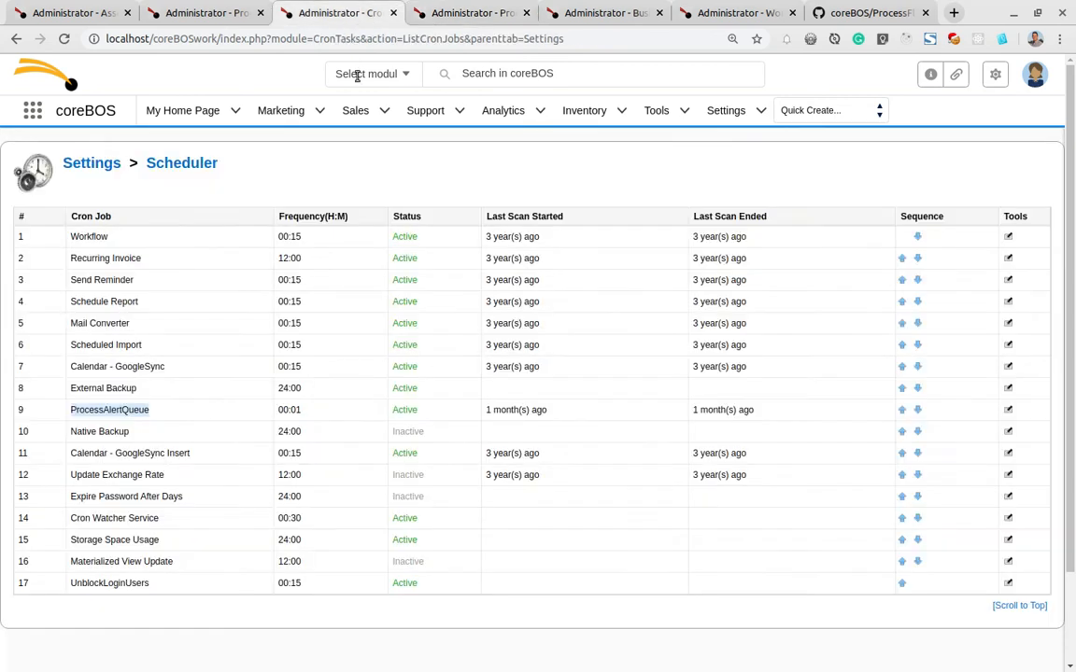
pyautogui.click(178, 12)
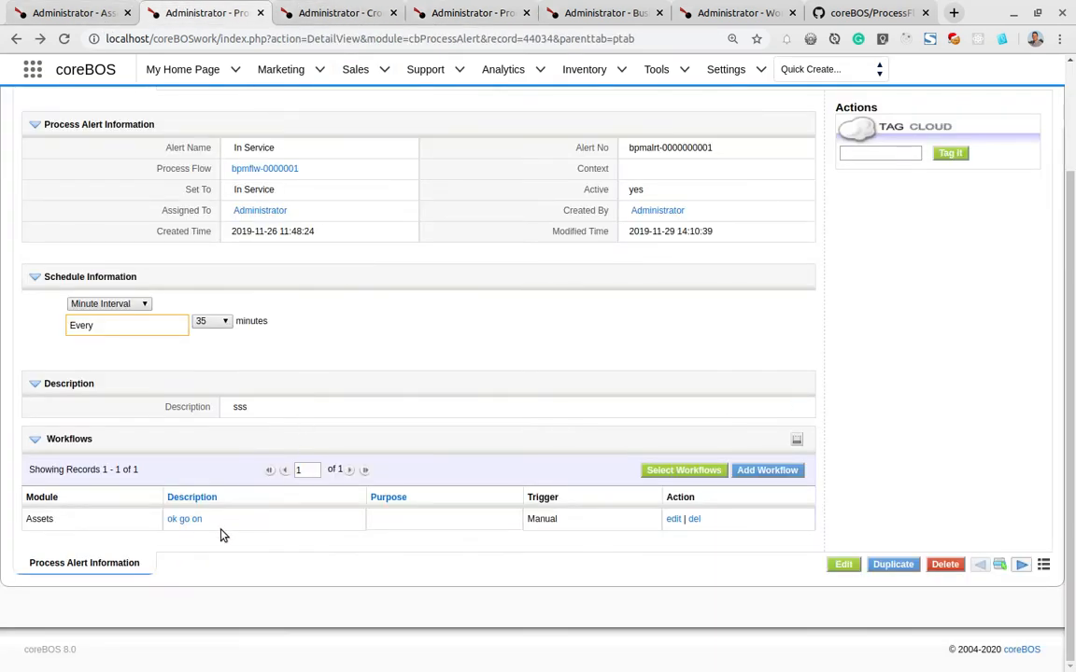
pyautogui.click(178, 524)
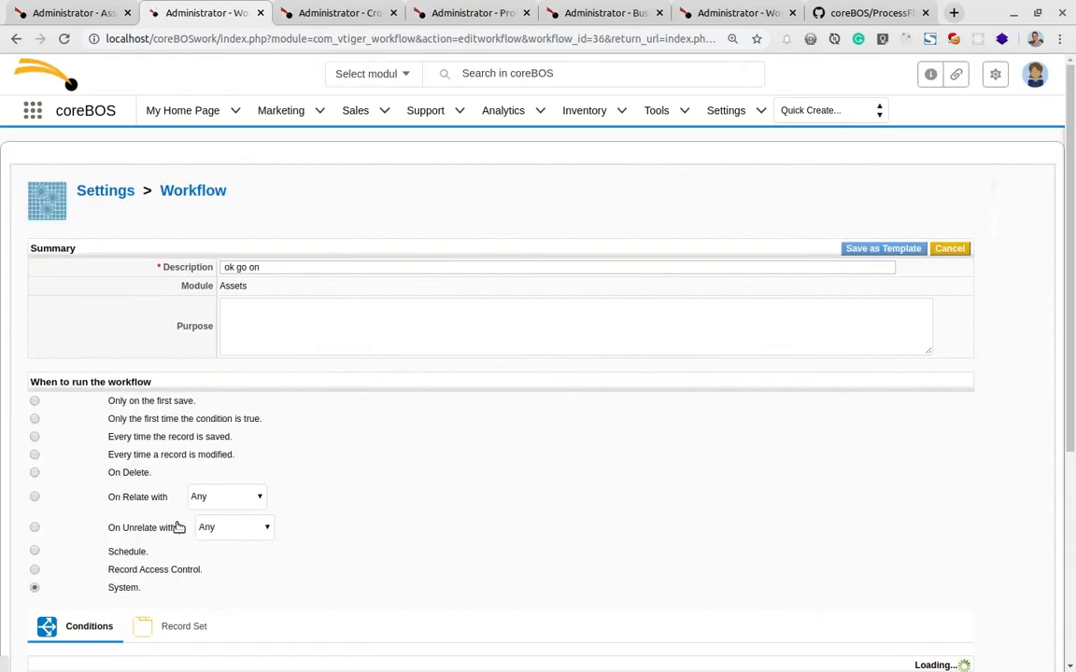
pyautogui.scroll(-4, 206, 382)
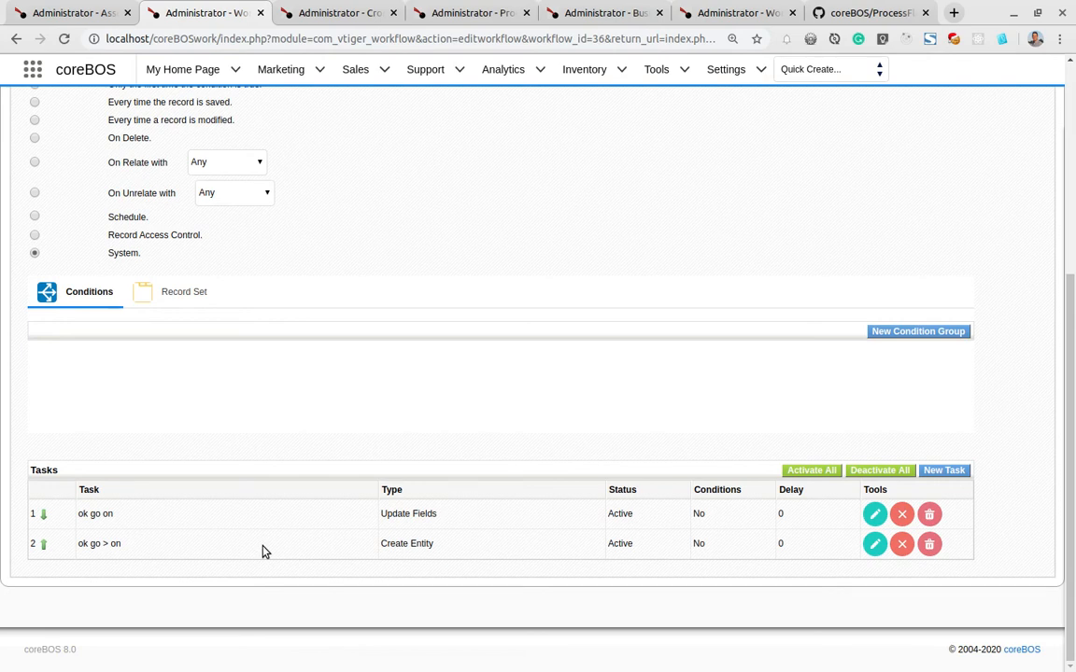
pyautogui.click(875, 547)
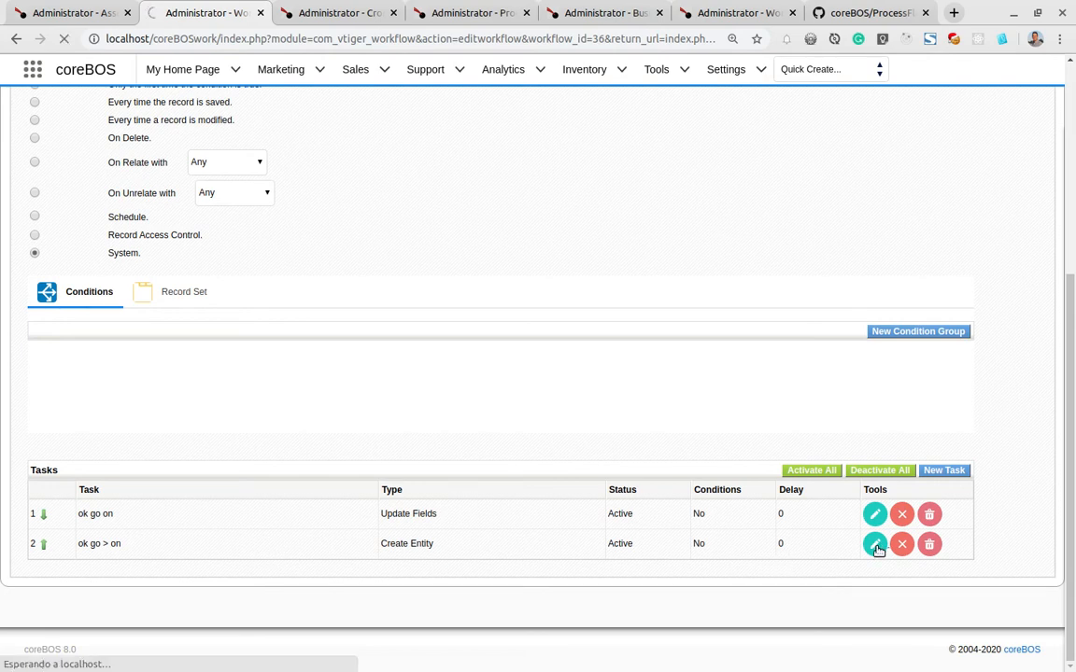
pyautogui.scroll(-4, 514, 341)
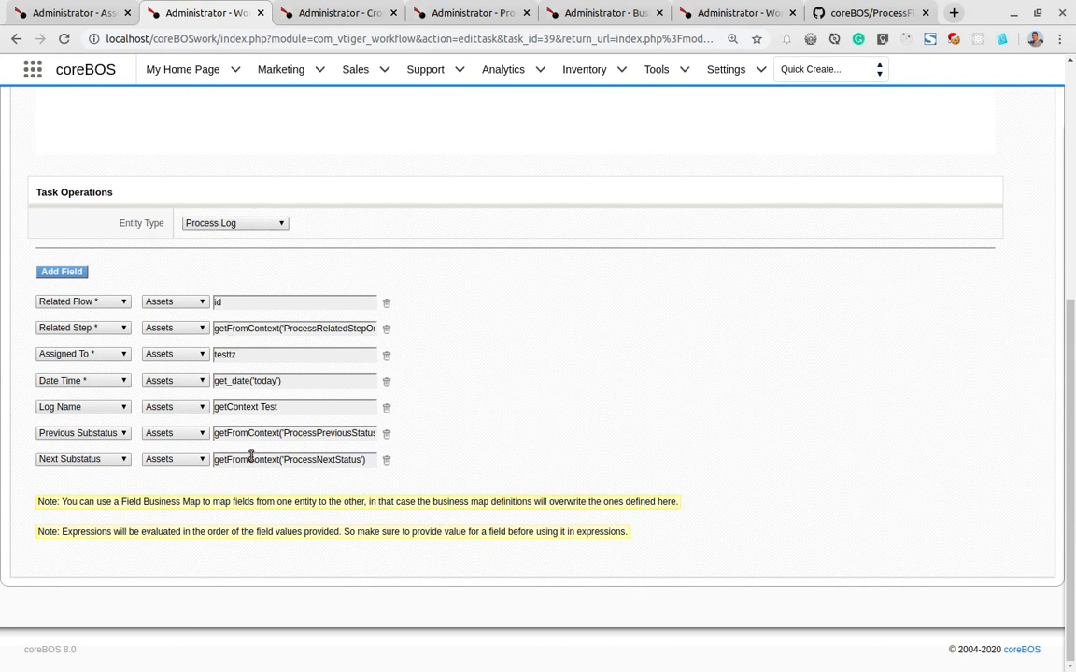
# Inspect the Related Step field's getFromContext('ProcessRelatedStepOrAlert') expression, highlighting its function and argument, and close it without changes.
pyautogui.click(258, 327)
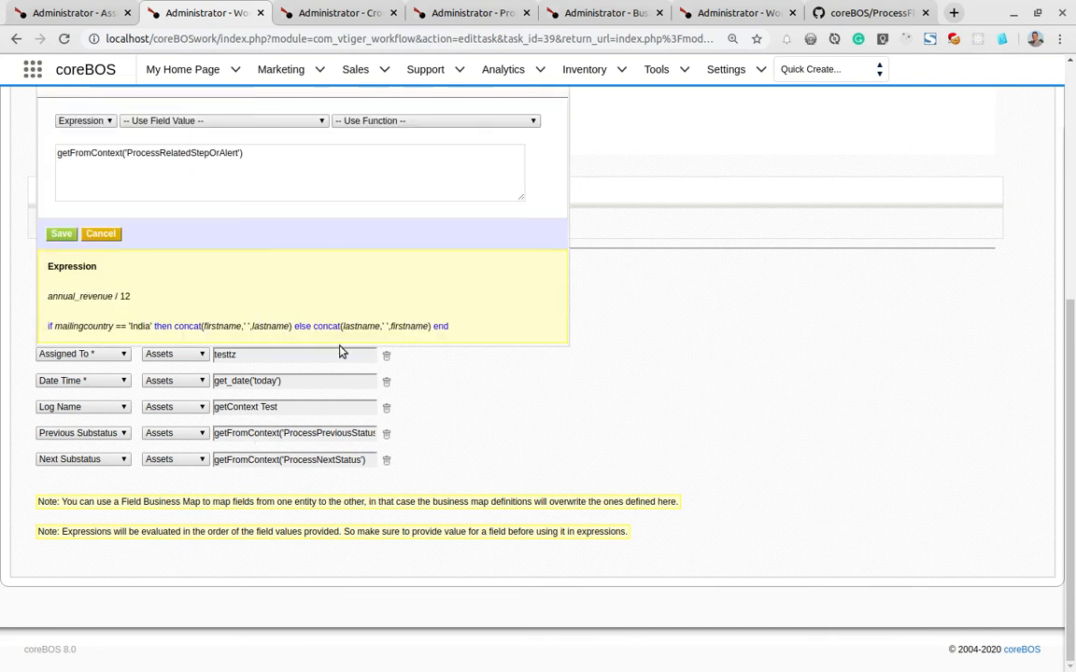
pyautogui.click(79, 186)
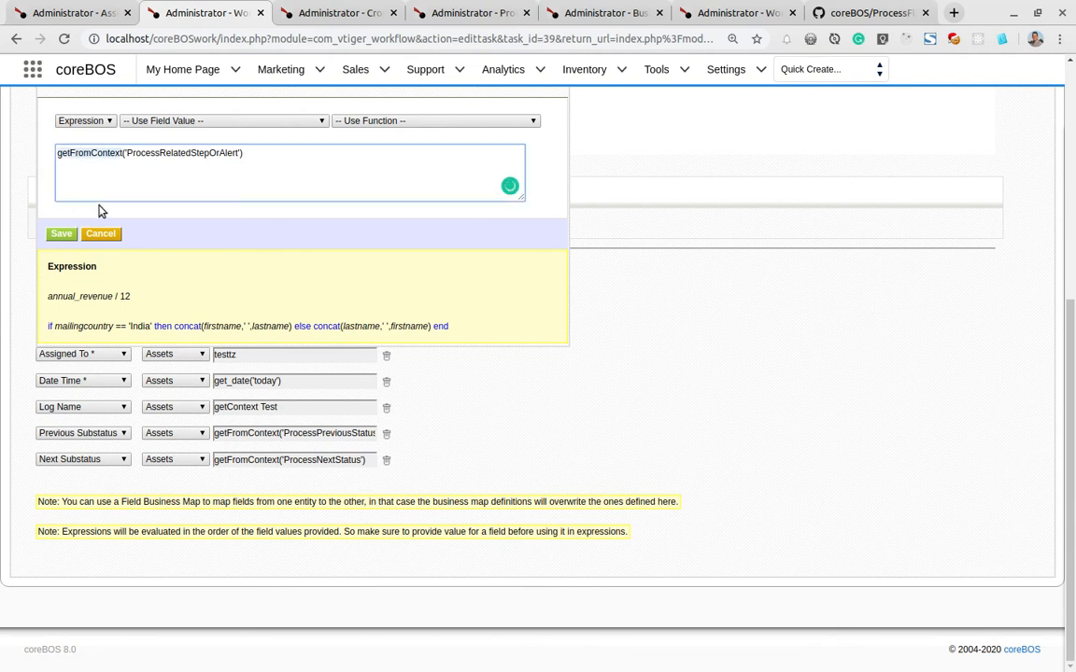
pyautogui.doubleClick(148, 154)
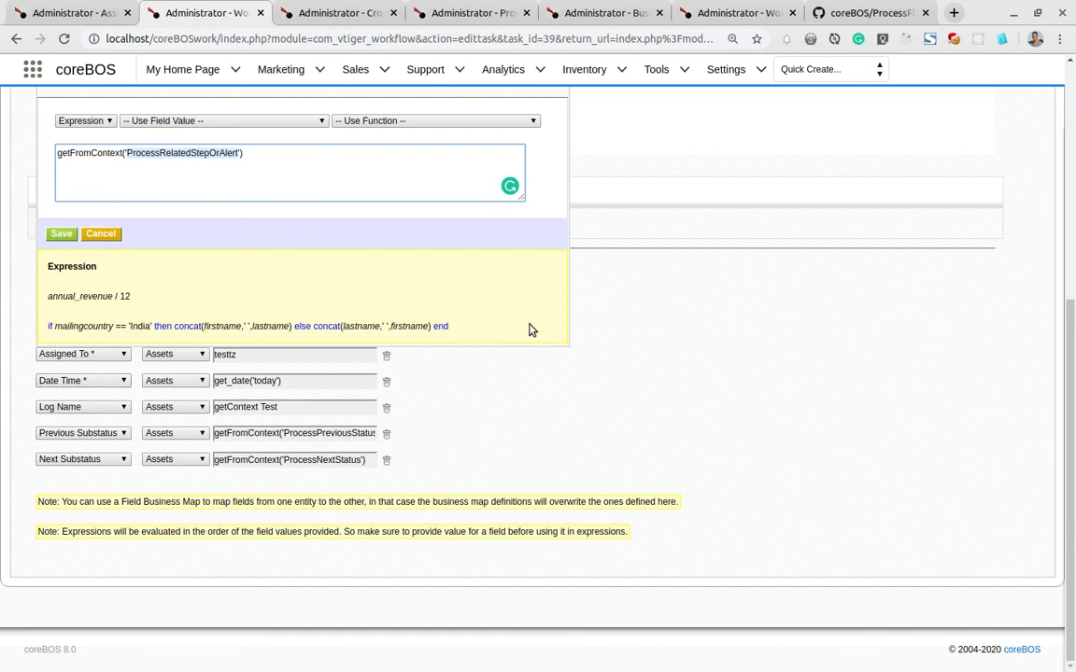
pyautogui.scroll(2, 674, 295)
pyautogui.scroll(3, 420, 177)
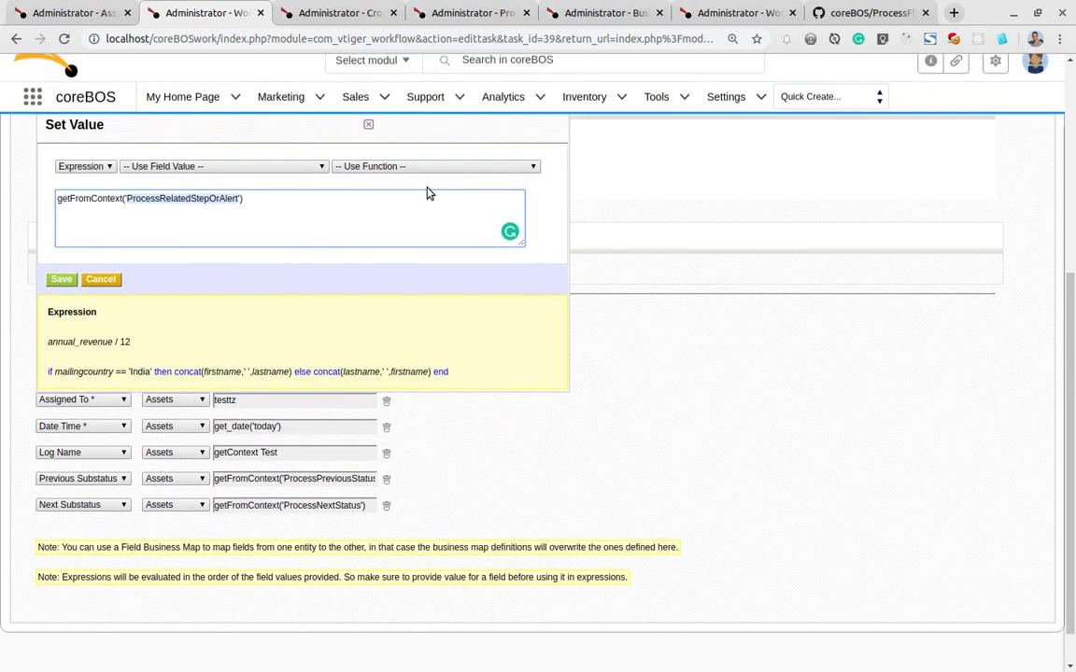
pyautogui.click(367, 203)
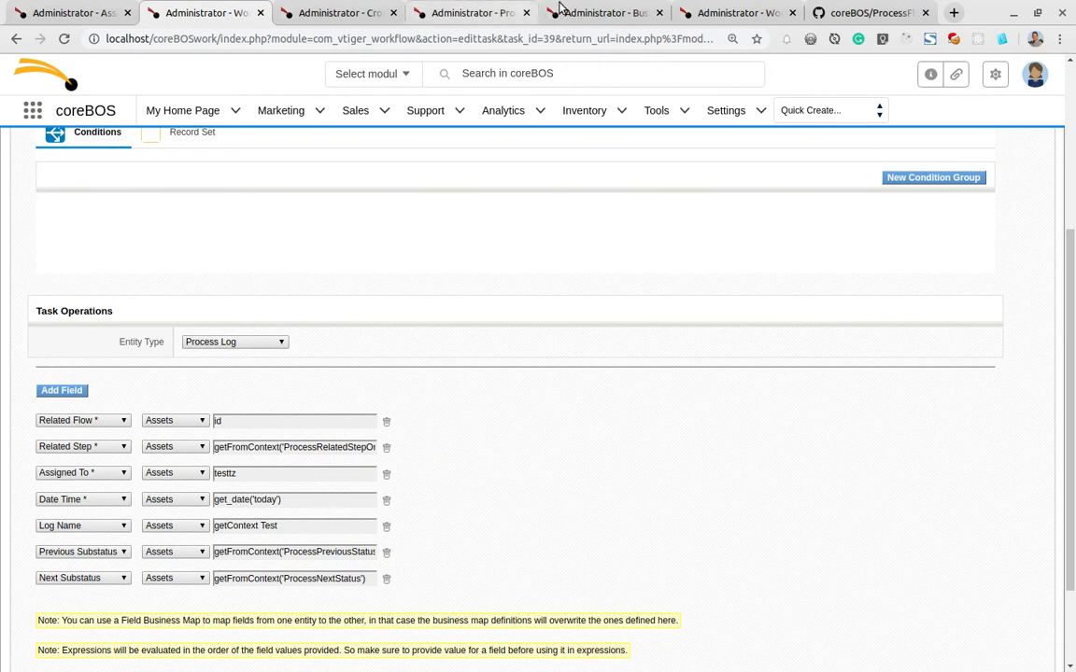
# Switch to the ProcessFlowPerspective repository on GitHub and review its README from the end back to the file list.
pyautogui.click(737, 15)
pyautogui.click(859, 13)
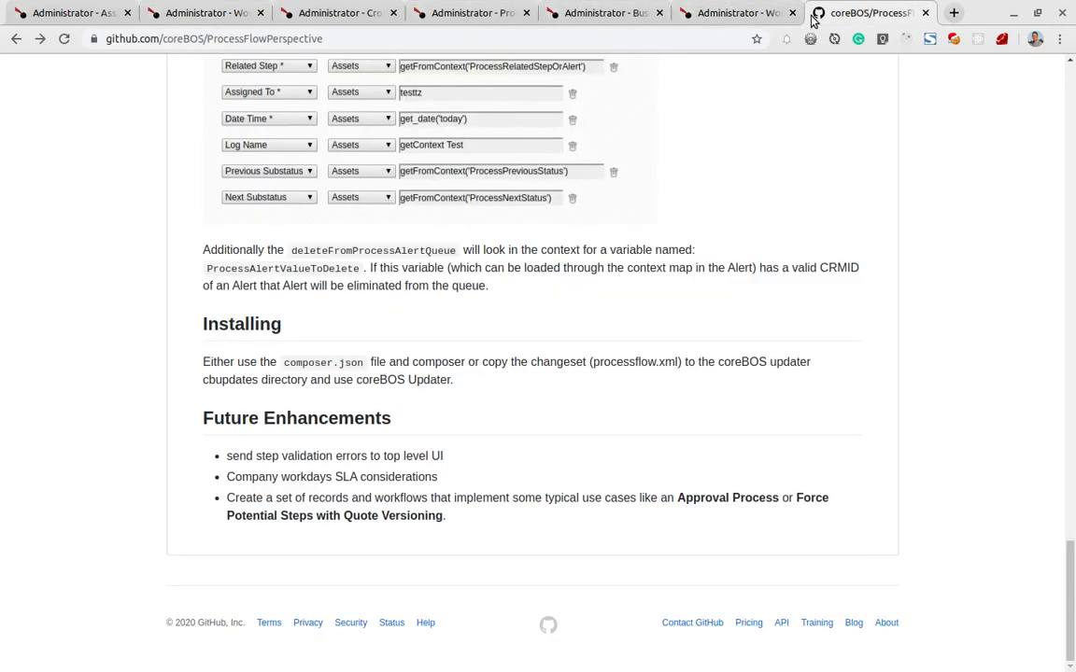
pyautogui.scroll(3, 376, 513)
pyautogui.scroll(20, 376, 513)
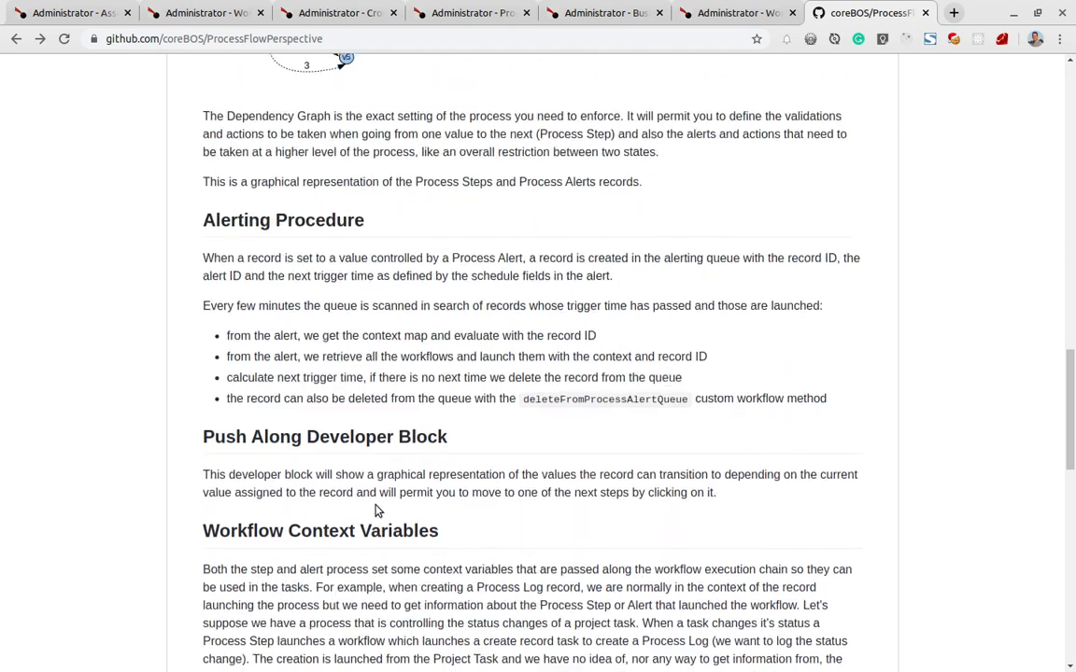
pyautogui.scroll(10, 376, 511)
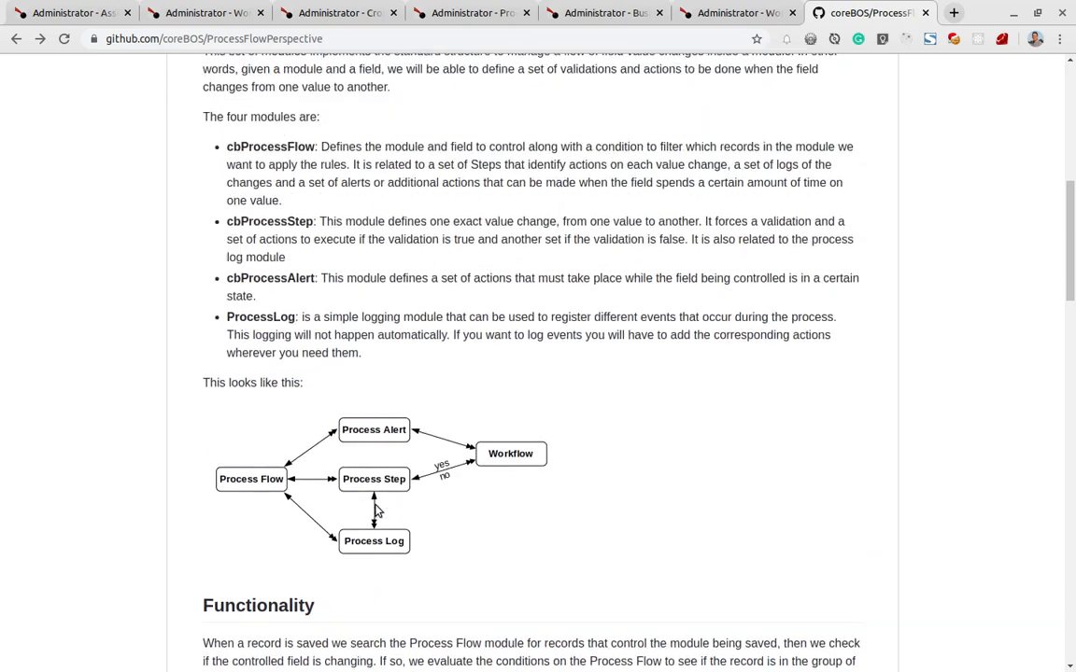
pyautogui.scroll(5, 376, 511)
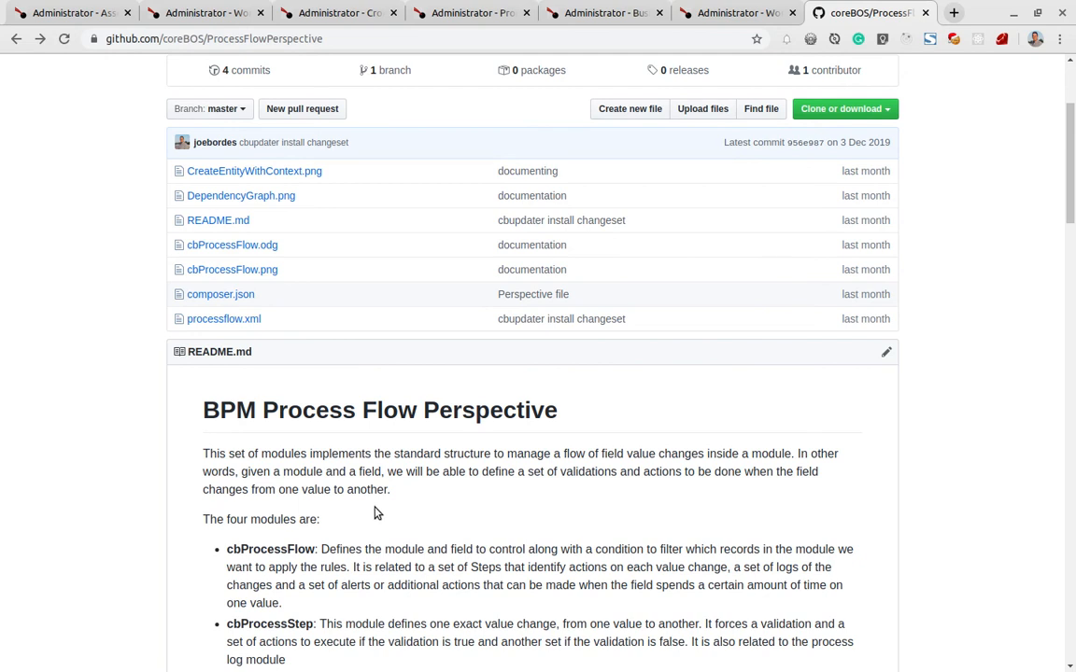
pyautogui.scroll(4, 374, 511)
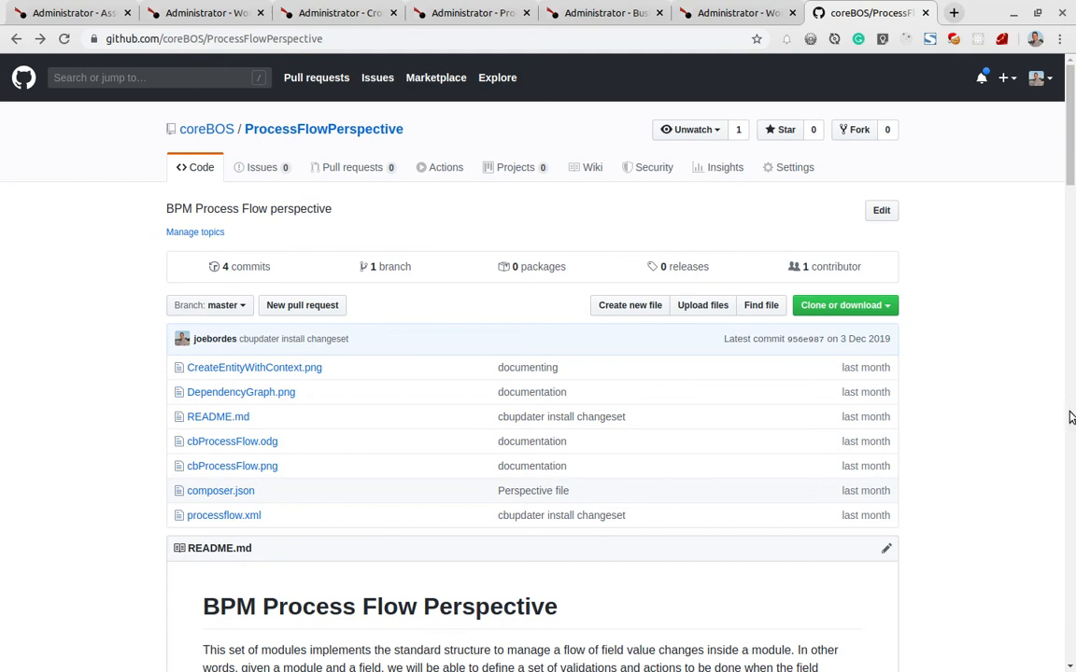
# Open Mattermost at localhost:8065 in a new browser tab.
pyautogui.click(101, 13)
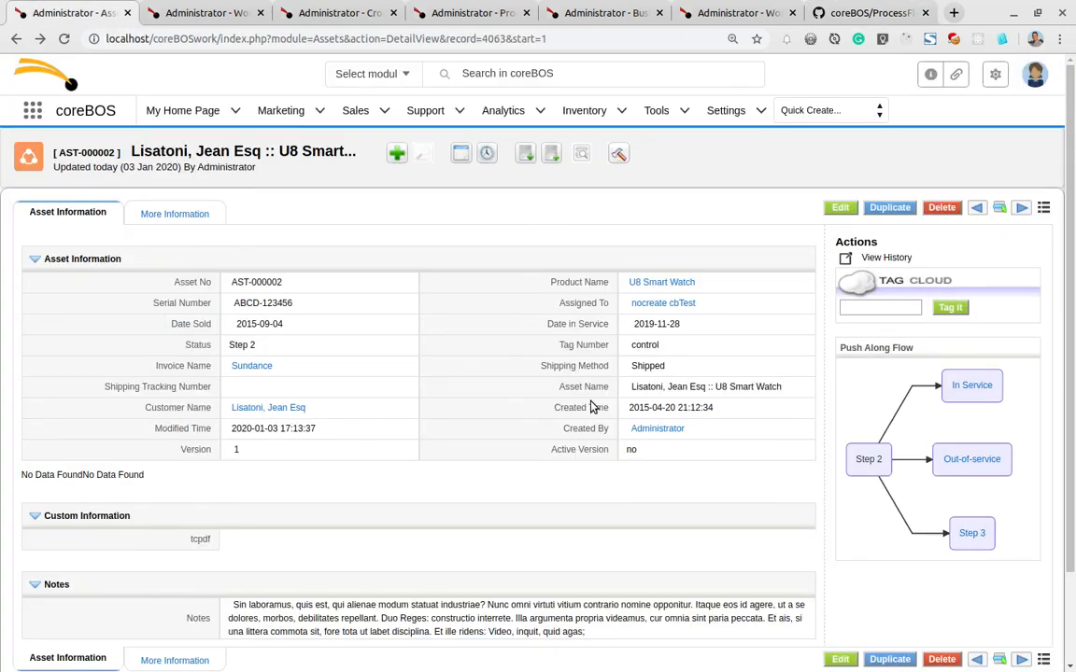
pyautogui.click(954, 12)
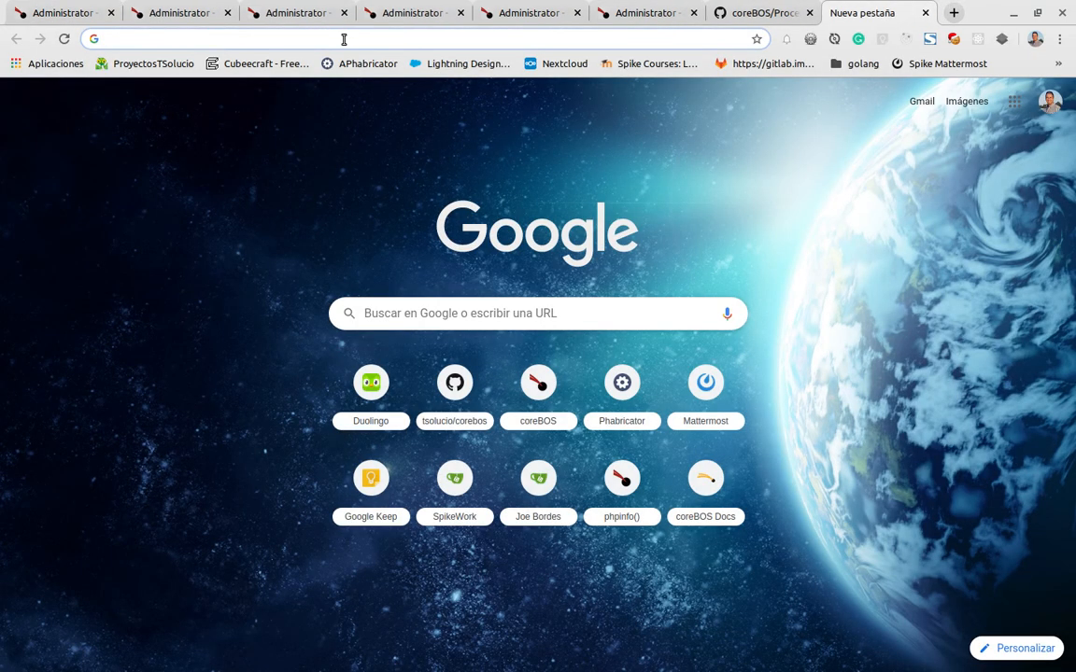
pyautogui.write('localhost/myadmin/')
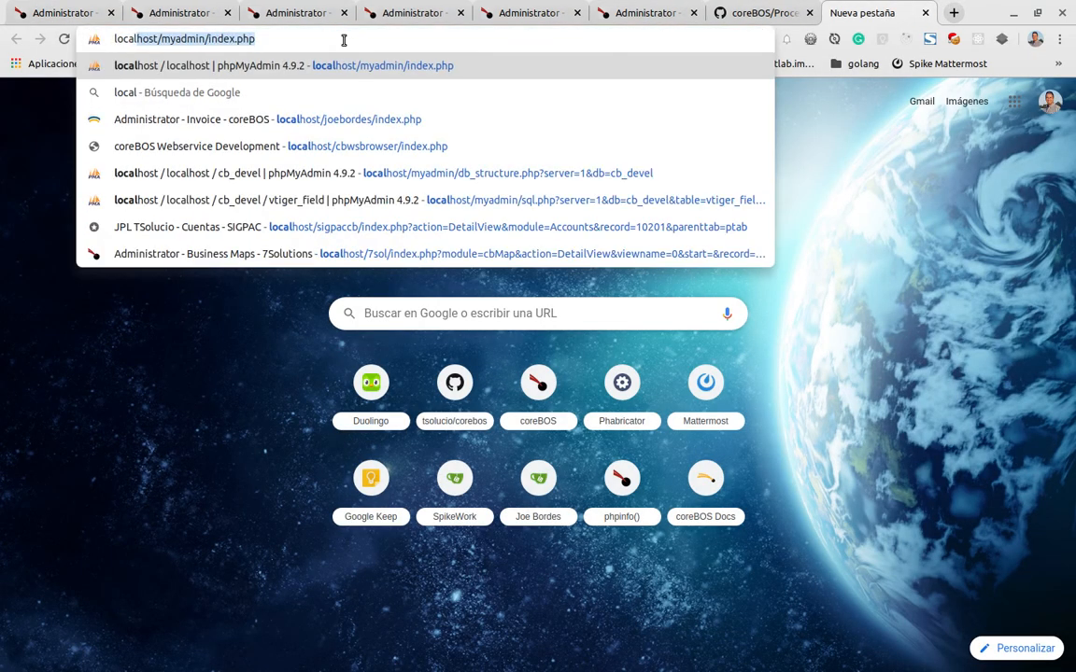
pyautogui.hotkey('ctrl', 'shift', 'Left')
pyautogui.hotkey('ctrl', 'shift', 'Left')
pyautogui.hotkey('shift', 'Right')
pyautogui.hotkey('shift', 'Right')
pyautogui.hotkey('shift', 'Right')
pyautogui.hotkey('shift', 'Right')
pyautogui.hotkey('shift', 'Right')
pyautogui.hotkey('shift', 'Right')
pyautogui.hotkey('shift', 'Right')
pyautogui.hotkey('shift', 'Right')
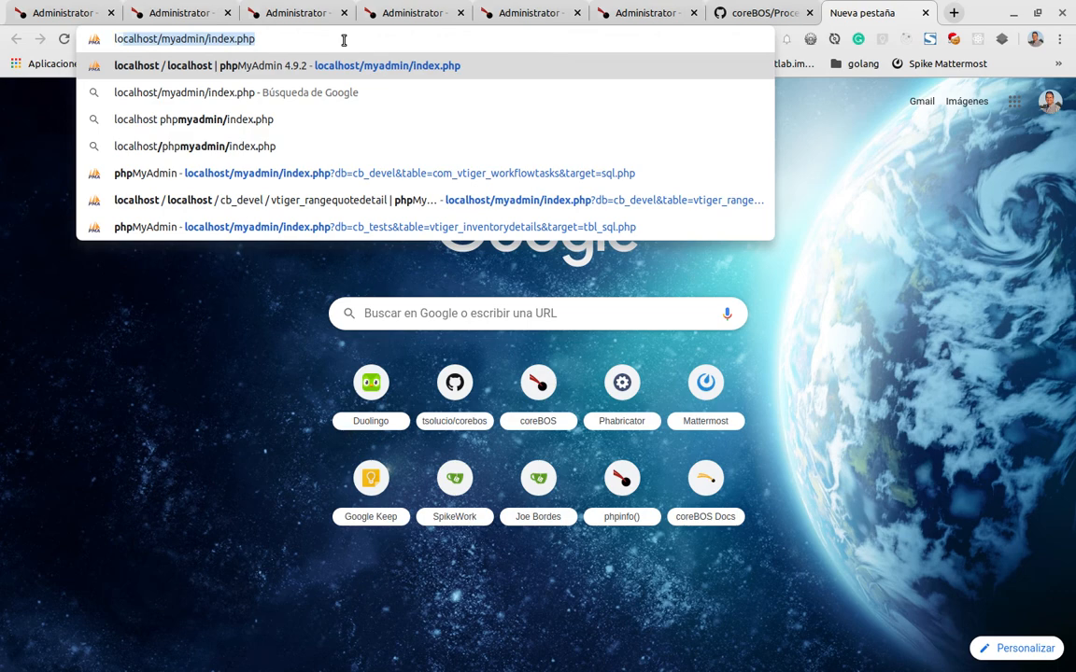
pyautogui.hotkey('shift', 'Right')
pyautogui.press('BackSpace')
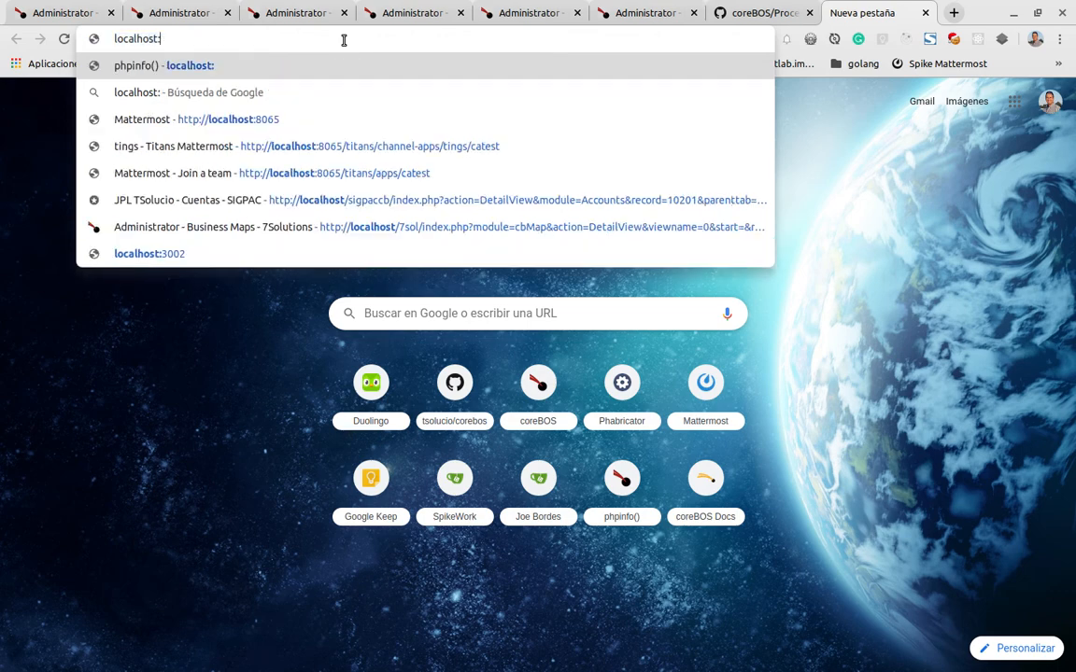
pyautogui.write(':8065')
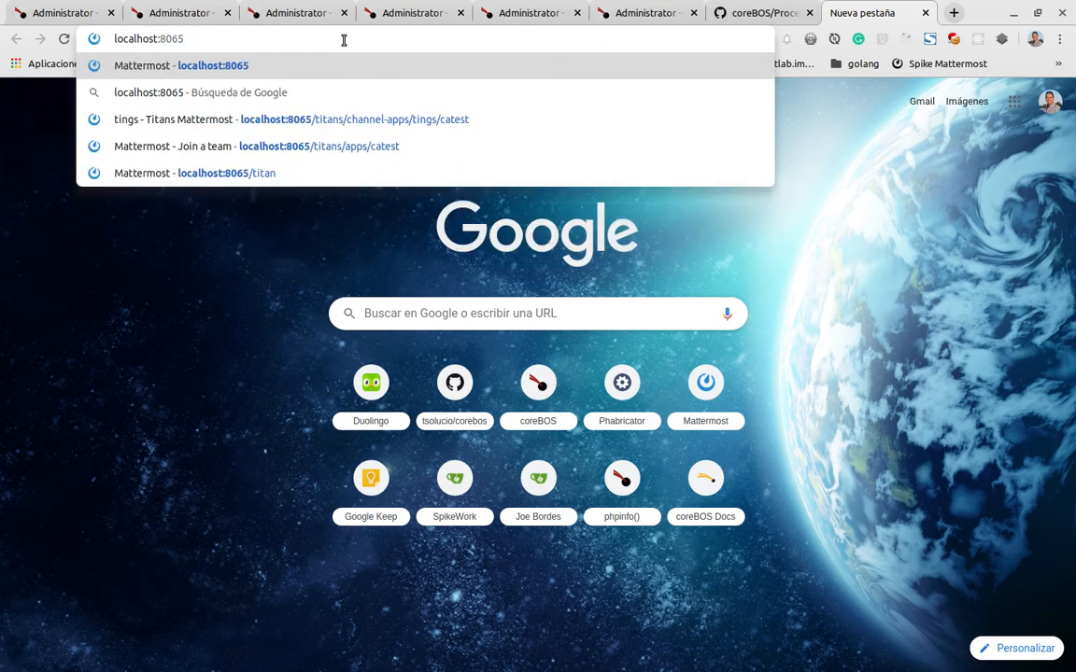
pyautogui.press('Return')
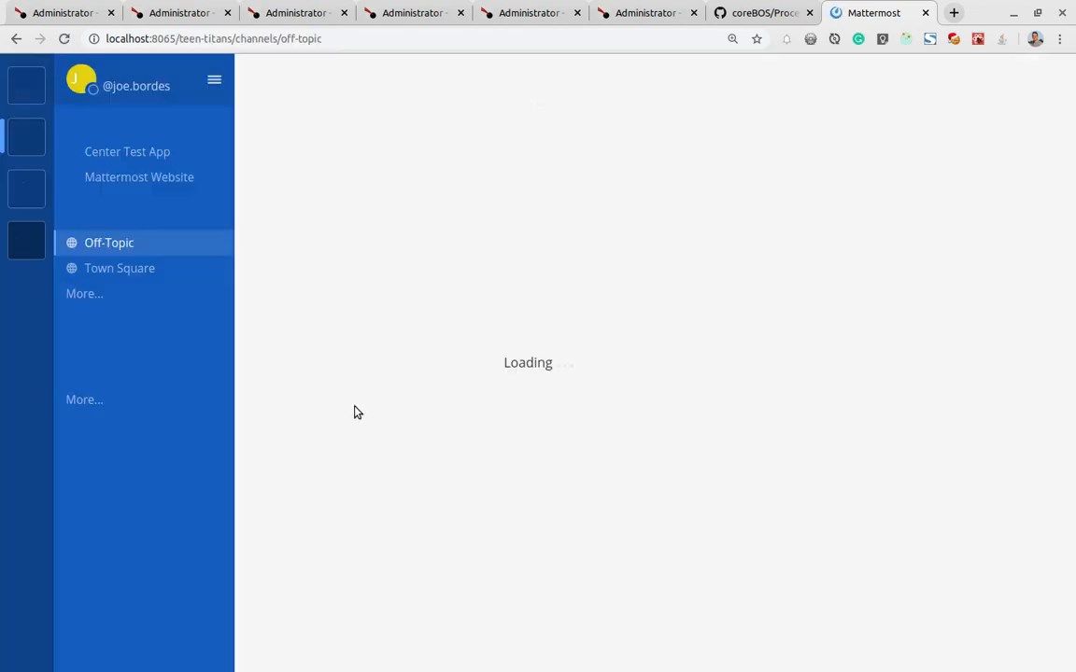